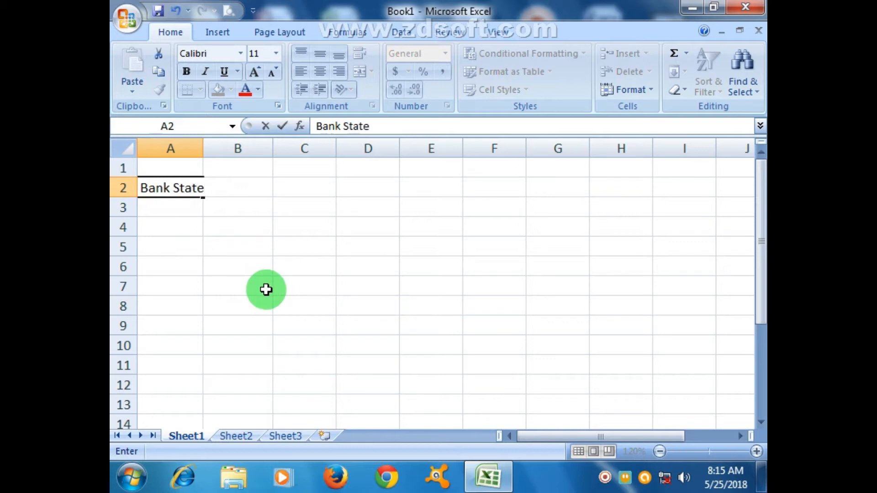
Complete the title Bank Statement in cell A2 and widen column A to fit it
{"action": "type", "text": "ment"}
{"action": "left_click", "coordinate": [268, 290]}
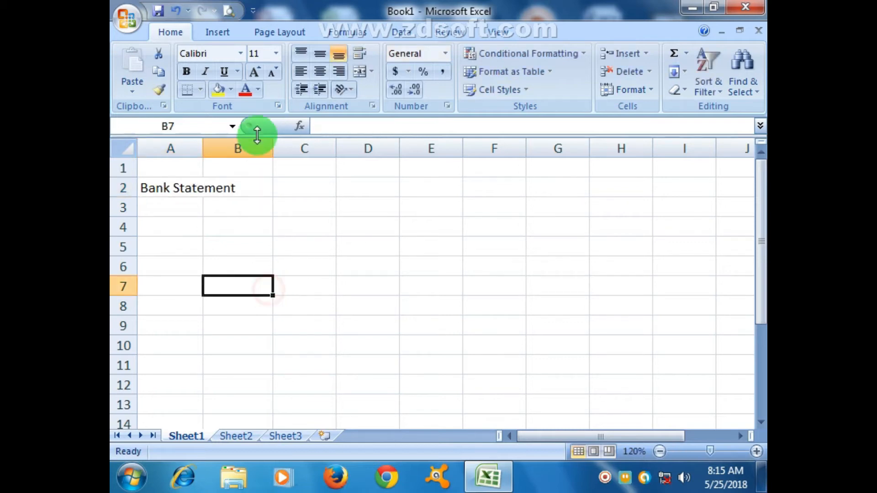
{"action": "left_click_drag", "start_coordinate": [204, 147], "coordinate": [241, 147]}
Enter the column headings Sno, Customer and Acct No in cells B3, C3 and D3
{"action": "left_click", "coordinate": [259, 208]}
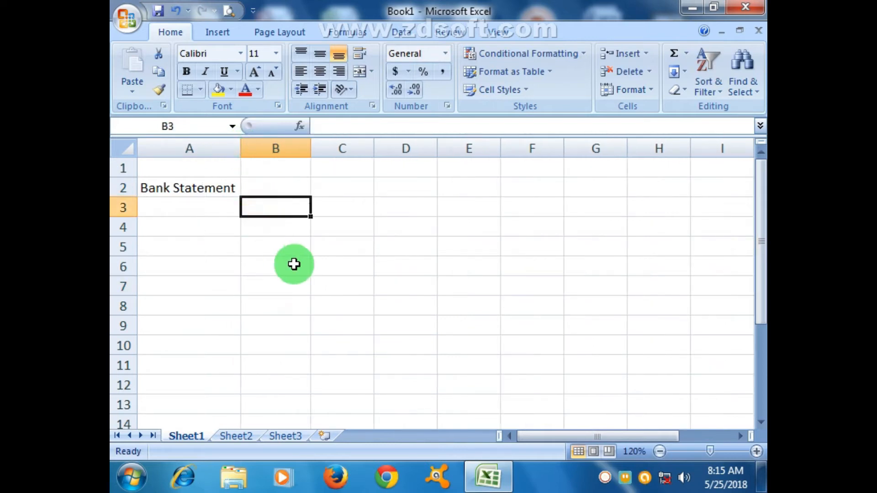
{"action": "type", "text": "Sno"}
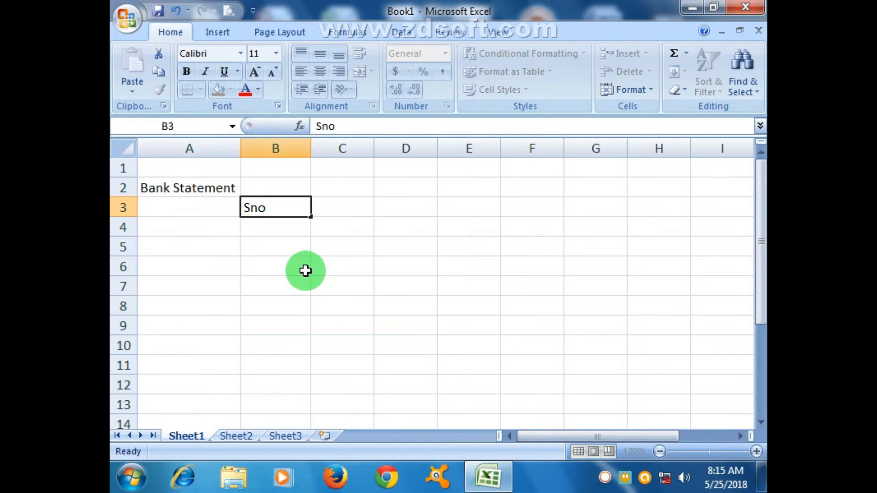
{"action": "key", "text": "Tab"}
{"action": "type", "text": "N"}
{"action": "key", "text": "BackSpace"}
{"action": "type", "text": "S"}
{"action": "key", "text": "BackSpace"}
{"action": "type", "text": "Cu"}
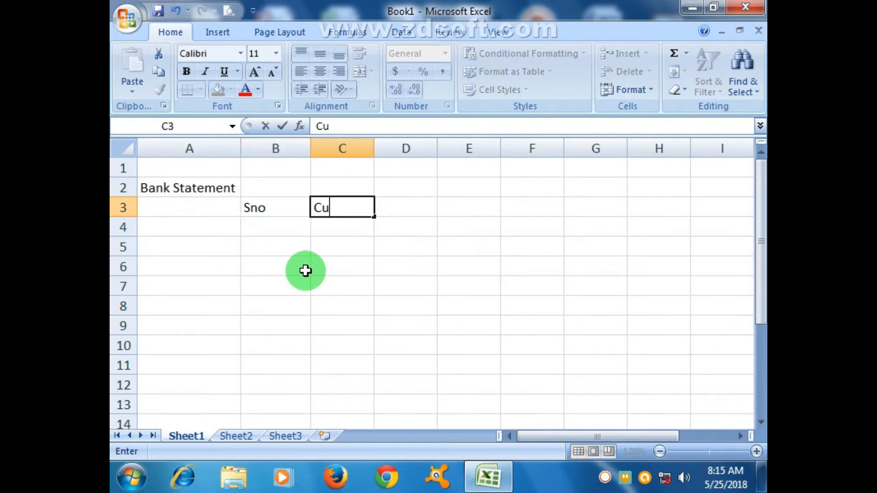
{"action": "type", "text": "stomer"}
{"action": "key", "text": "Tab"}
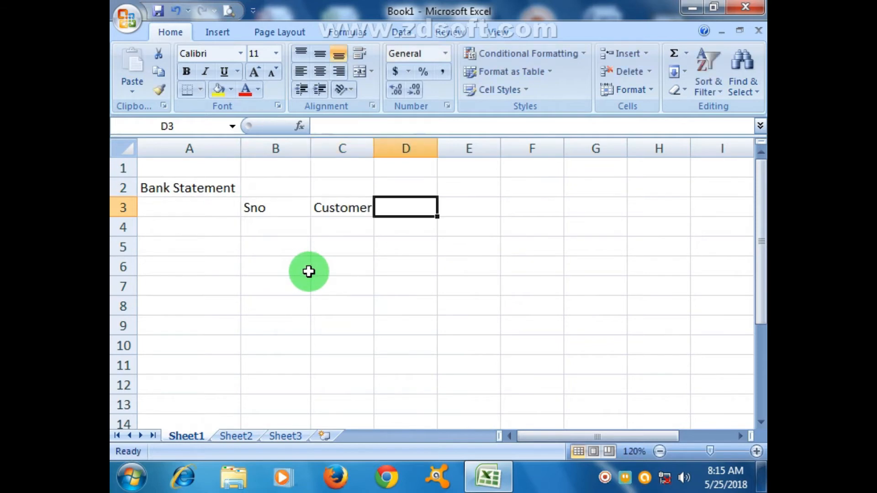
{"action": "type", "text": "Acct No"}
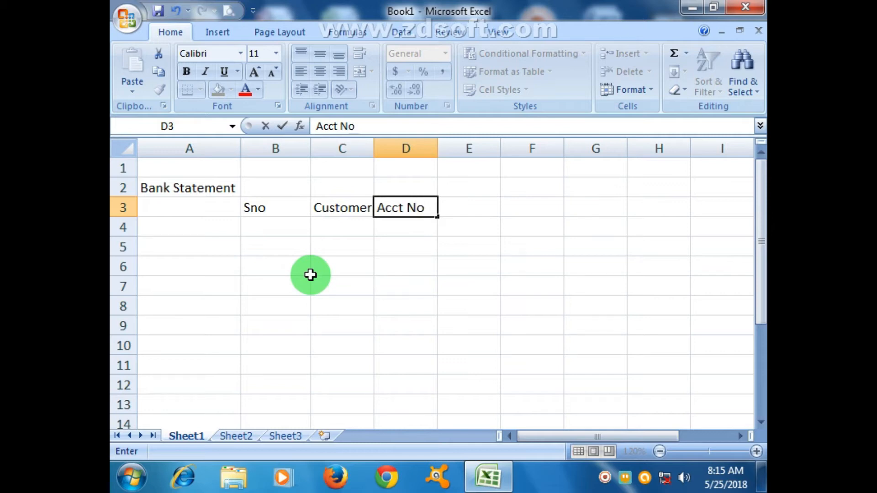
{"action": "key", "text": "Tab"}
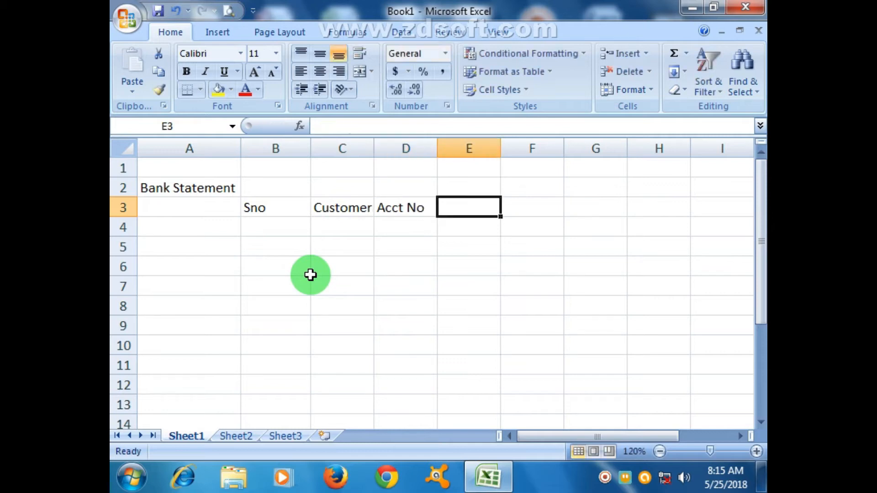
Enter the column headings Account type in cell E3 and Deposite in cell F3
{"action": "type", "text": "Acoun"}
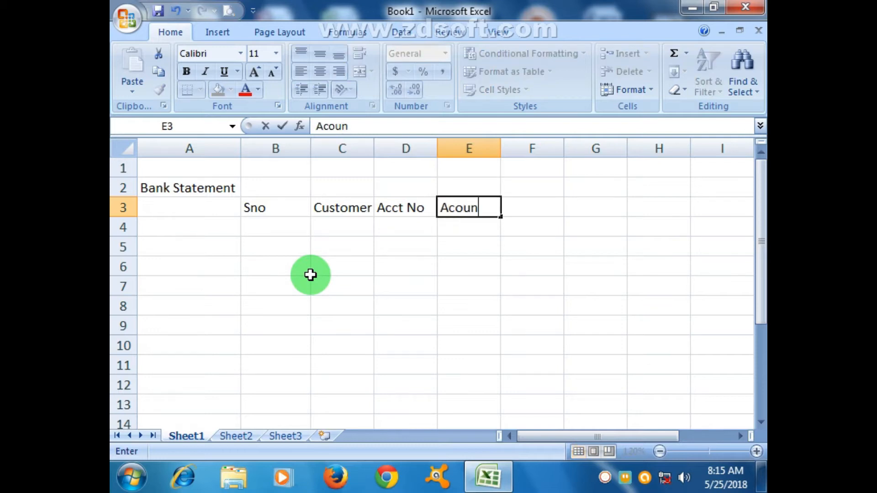
{"action": "key", "text": "BackSpace"}
{"action": "key", "text": "BackSpace"}
{"action": "key", "text": "BackSpace"}
{"action": "type", "text": "count t"}
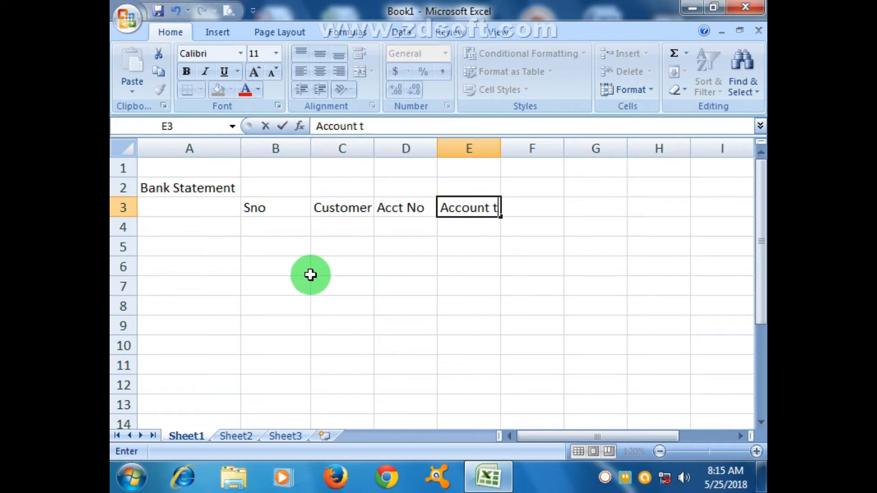
{"action": "type", "text": "ype"}
{"action": "key", "text": "Tab"}
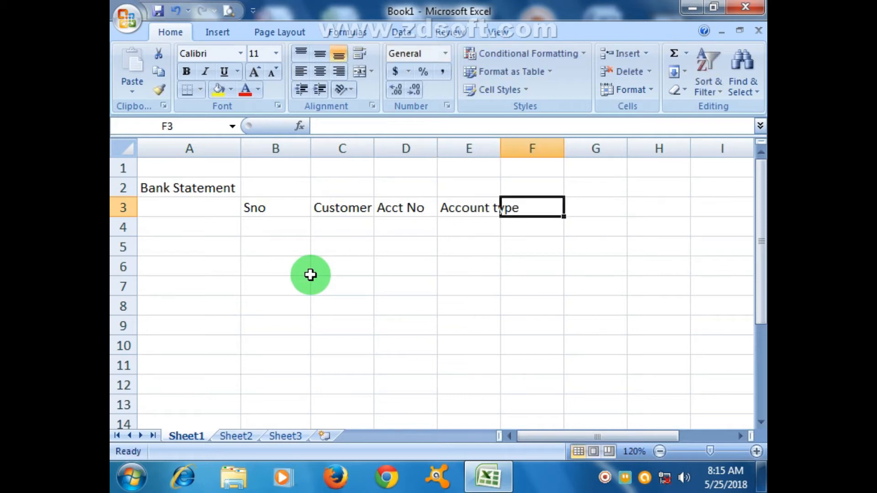
{"action": "type", "text": "Depo"}
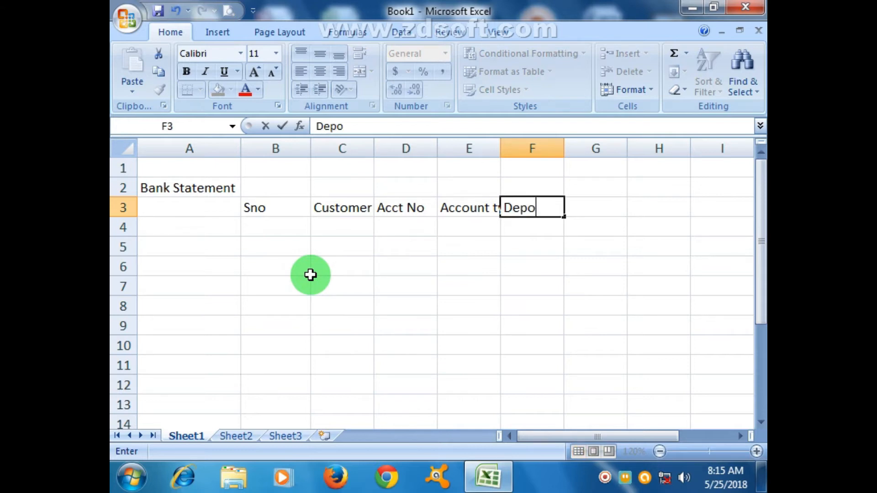
{"action": "type", "text": "site"}
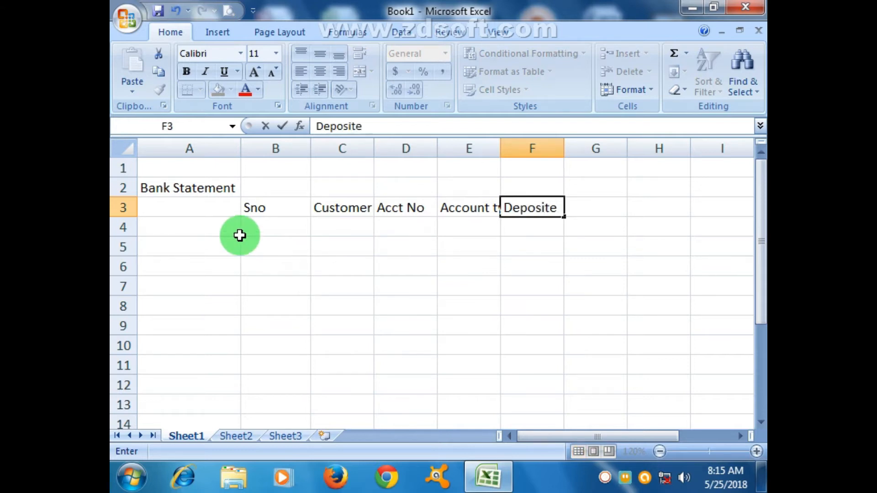
{"action": "left_click", "coordinate": [258, 234]}
Narrow column B to suit the Sno heading and widen columns C, D and E so their headings fit with room to spare
{"action": "left_click_drag", "start_coordinate": [309, 152], "coordinate": [284, 153]}
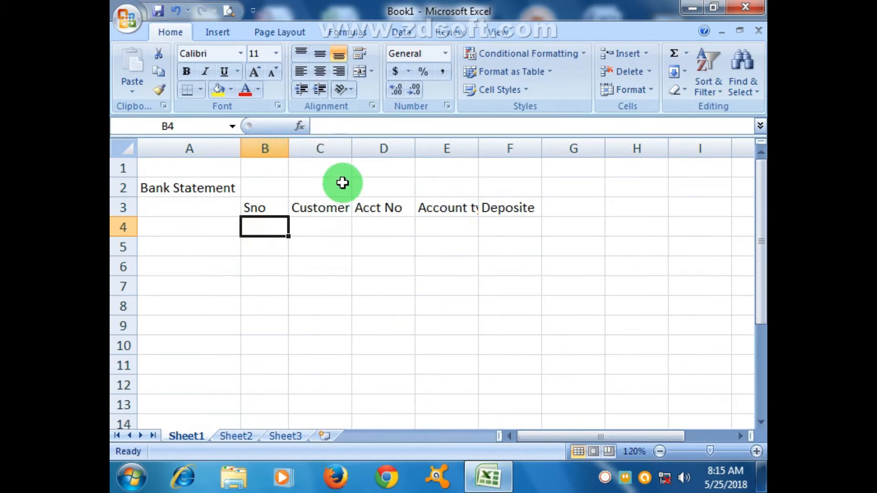
{"action": "left_click_drag", "start_coordinate": [349, 156], "coordinate": [381, 145]}
{"action": "left_click", "coordinate": [435, 225]}
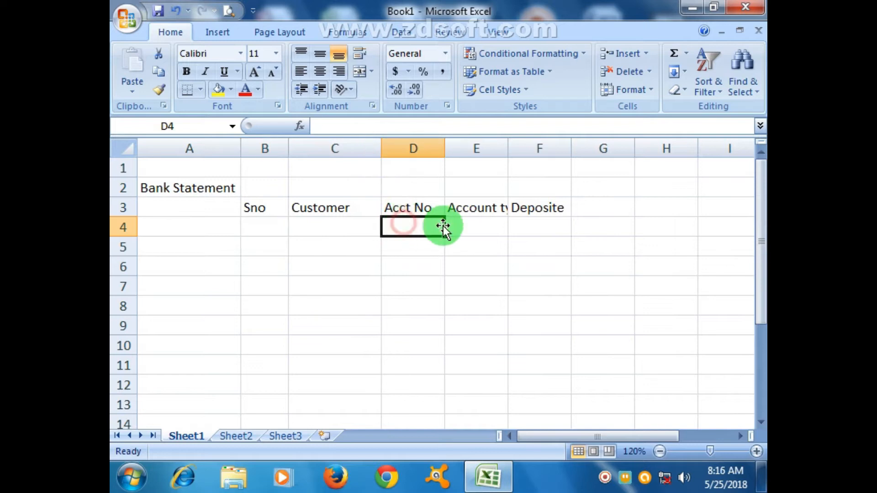
{"action": "double_click", "coordinate": [444, 159]}
{"action": "left_click_drag", "start_coordinate": [438, 146], "coordinate": [465, 147]}
{"action": "left_click", "coordinate": [495, 228]}
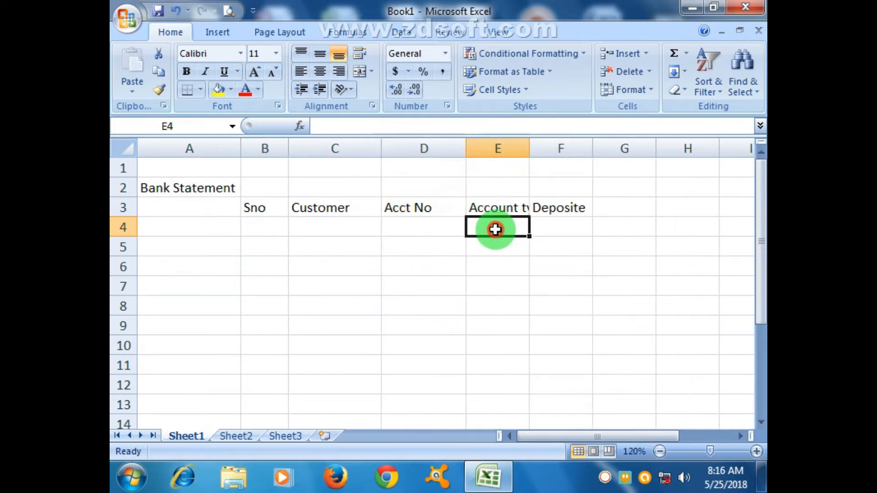
{"action": "double_click", "coordinate": [531, 149]}
{"action": "left_click_drag", "start_coordinate": [550, 149], "coordinate": [570, 148]}
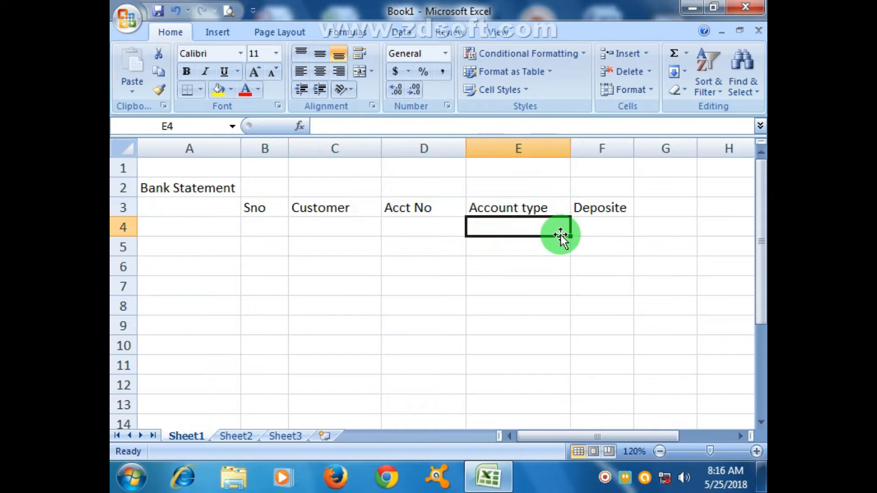
{"action": "left_click", "coordinate": [566, 312]}
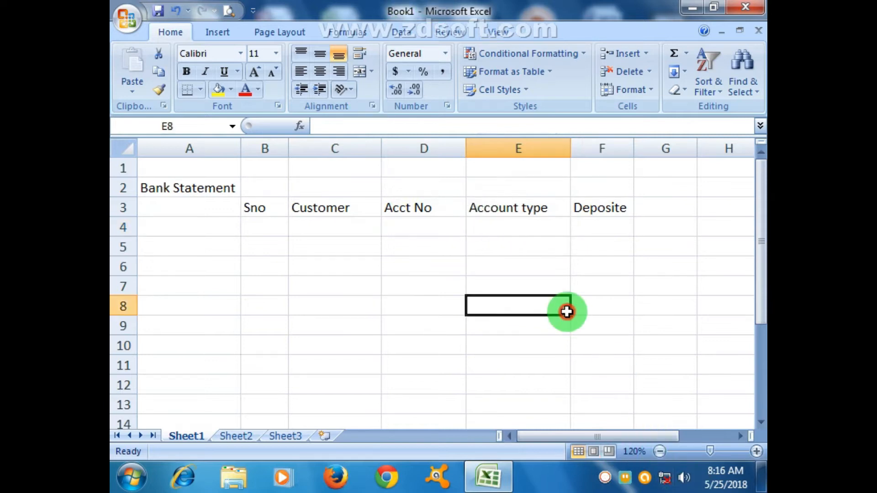
List the account types PLS, CUR and FIX in cells A6 through A8
{"action": "left_click", "coordinate": [174, 264]}
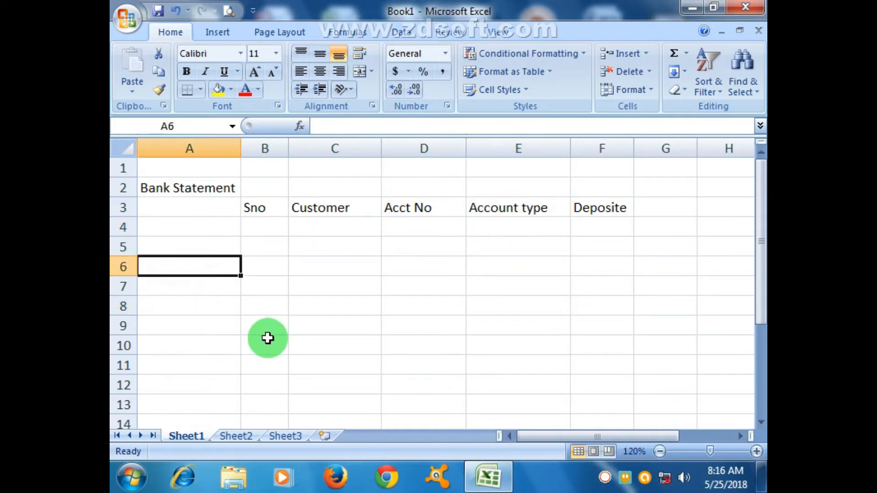
{"action": "type", "text": "PLS"}
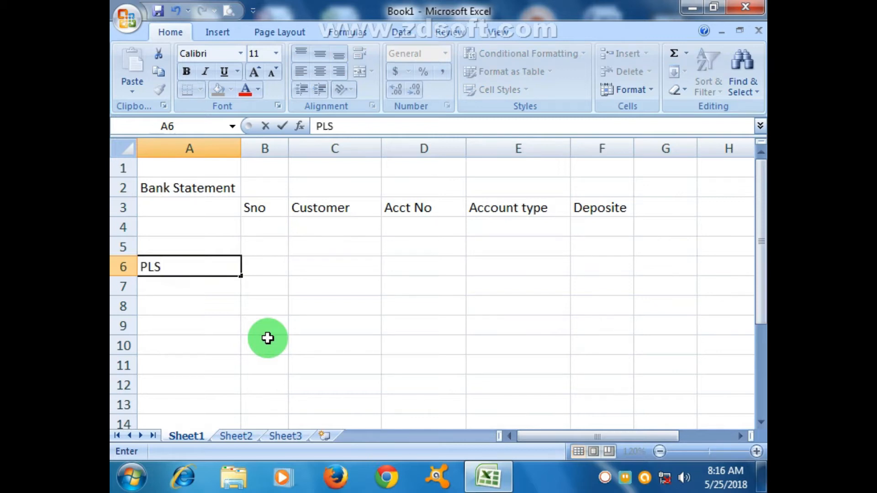
{"action": "key", "text": "Return"}
{"action": "type", "text": "CUR"}
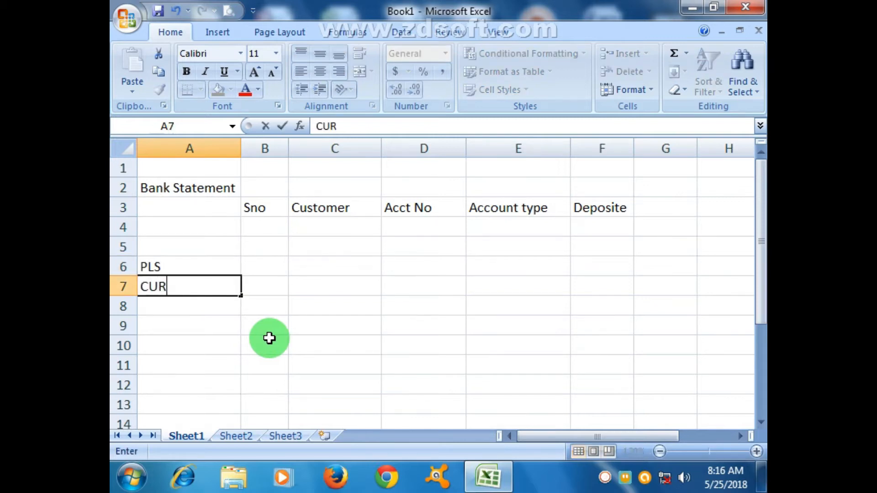
{"action": "key", "text": "Return"}
{"action": "type", "text": "FIX"}
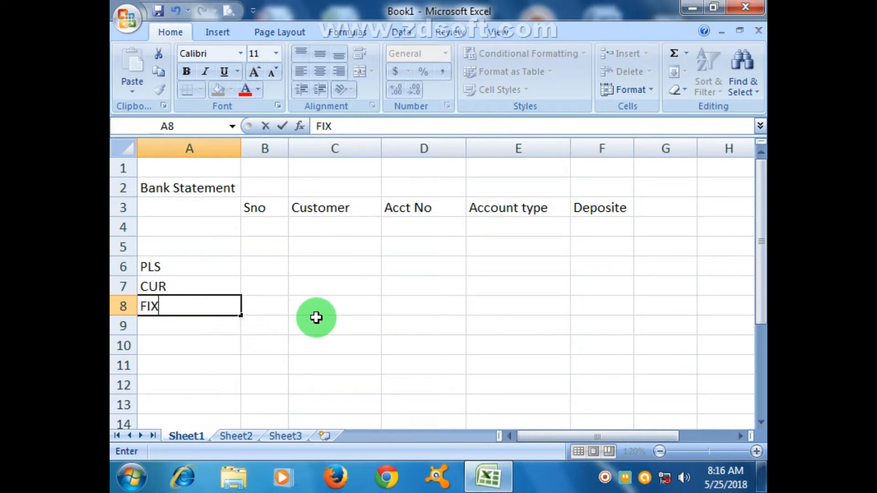
{"action": "left_click", "coordinate": [374, 290]}
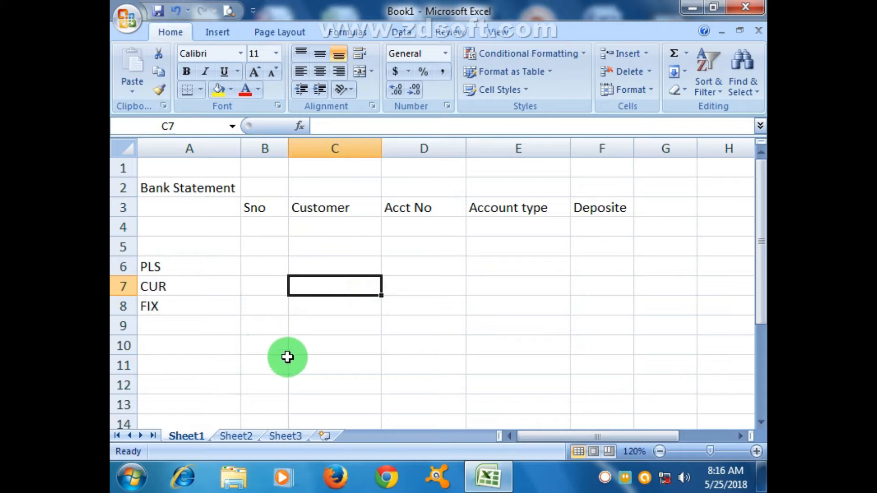
{"action": "left_click", "coordinate": [213, 268]}
{"action": "left_click", "coordinate": [183, 284]}
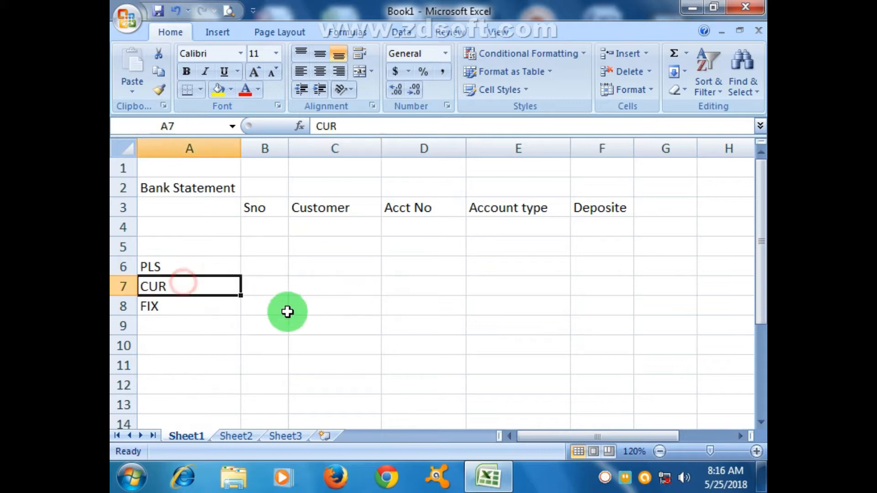
{"action": "left_click", "coordinate": [225, 315]}
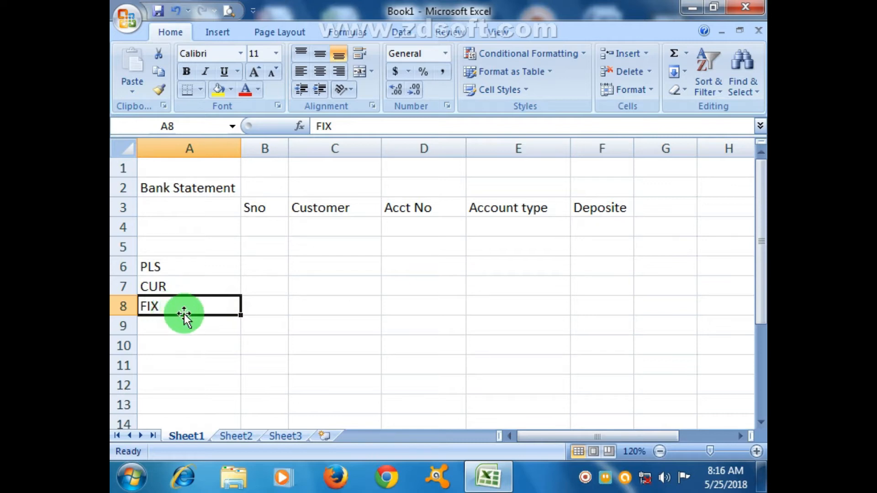
{"action": "left_click", "coordinate": [231, 341]}
{"action": "left_click", "coordinate": [192, 310]}
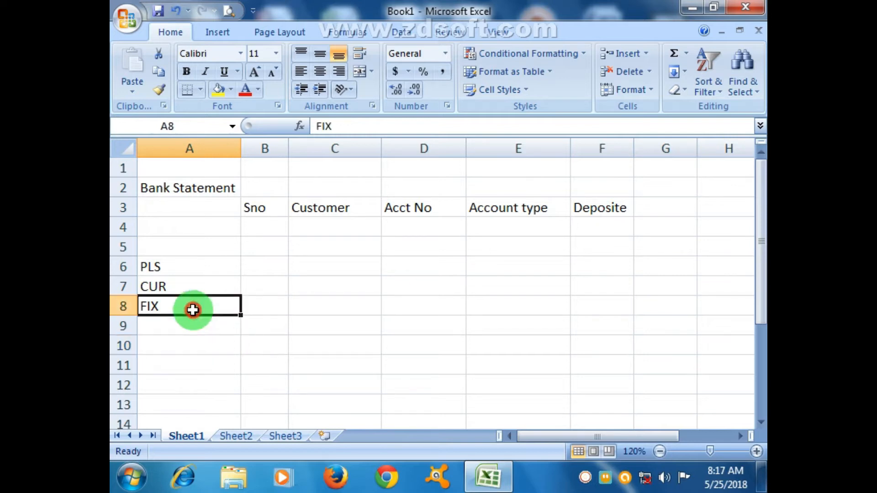
{"action": "left_click", "coordinate": [268, 259]}
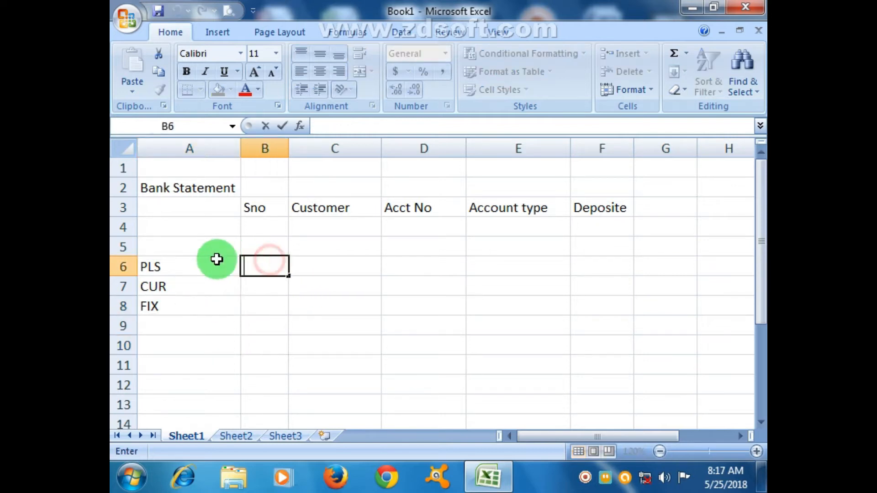
{"action": "left_click", "coordinate": [169, 320]}
{"action": "left_click", "coordinate": [270, 251]}
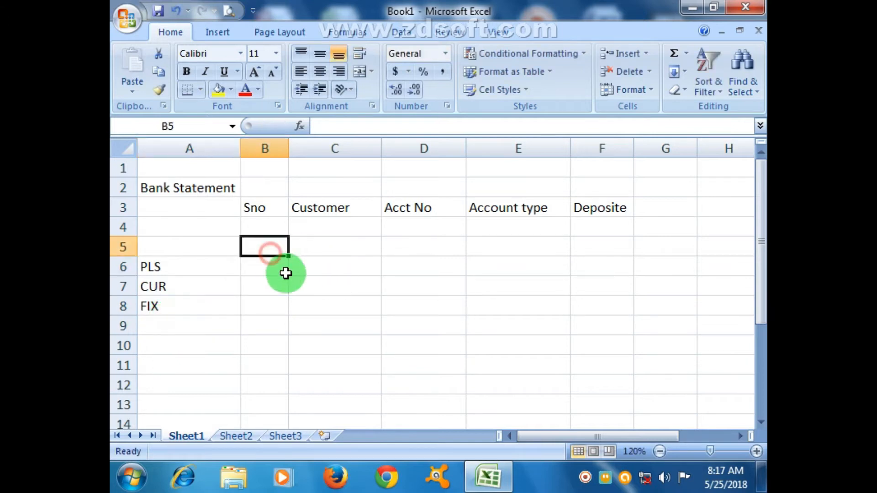
Copy the account type list from A6:A8 and paste it starting at cell K3
{"action": "left_click_drag", "start_coordinate": [147, 267], "coordinate": [152, 304]}
{"action": "key", "text": "ctrl+c"}
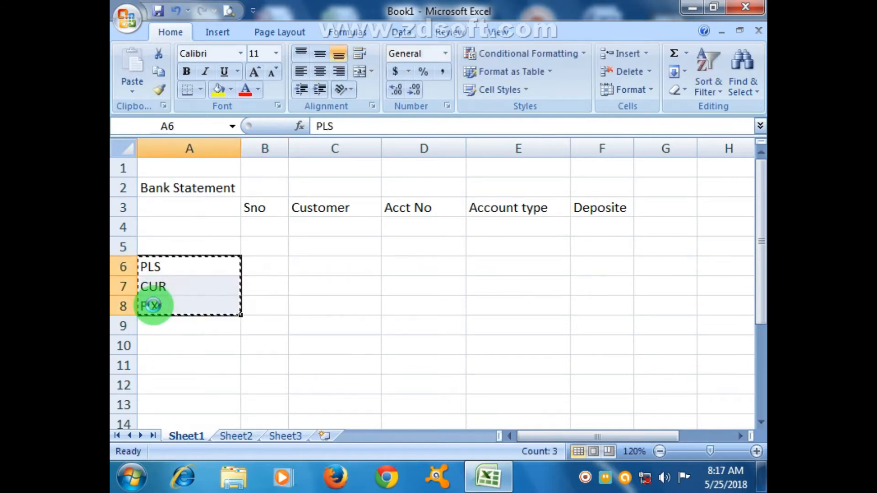
{"action": "left_click_drag", "start_coordinate": [601, 431], "coordinate": [702, 419]}
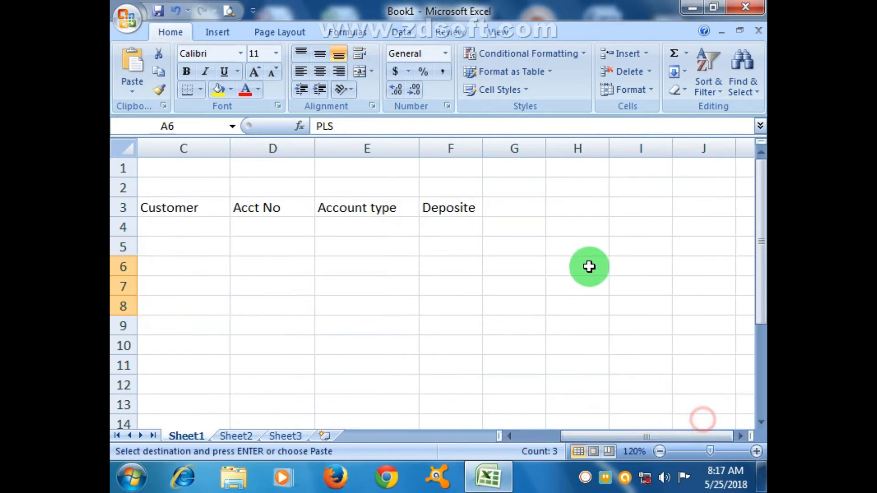
{"action": "left_click", "coordinate": [567, 207]}
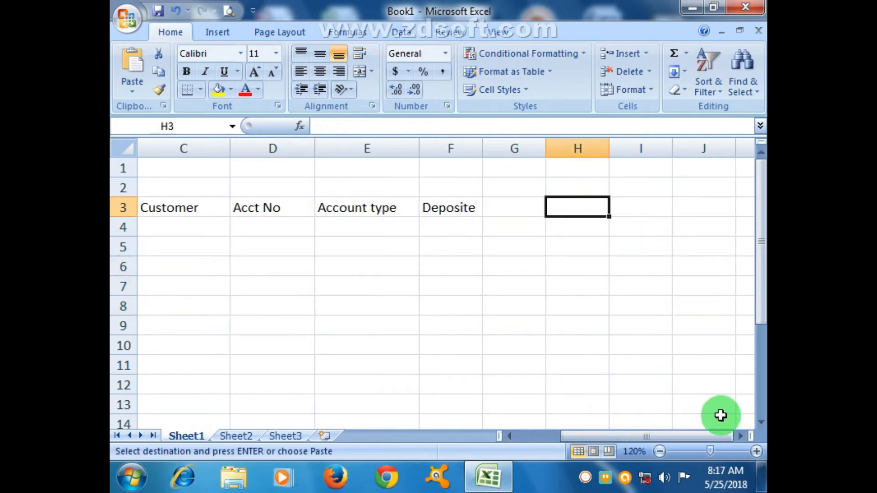
{"action": "left_click", "coordinate": [741, 438]}
{"action": "left_click", "coordinate": [476, 208]}
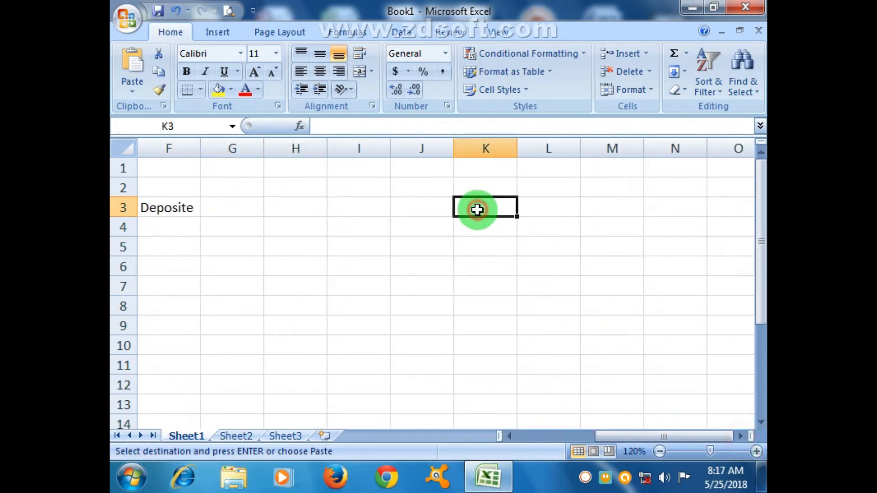
{"action": "key", "text": "Return"}
{"action": "left_click", "coordinate": [536, 279]}
Head the lookup table with TYPES in cell K2 and Interest Rate in L2, and fit column L to its heading
{"action": "left_click", "coordinate": [495, 190]}
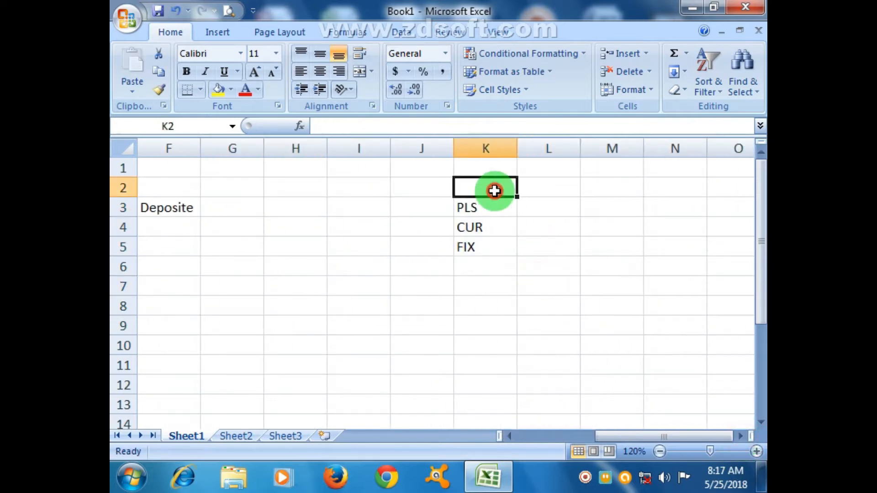
{"action": "double_click", "coordinate": [495, 190]}
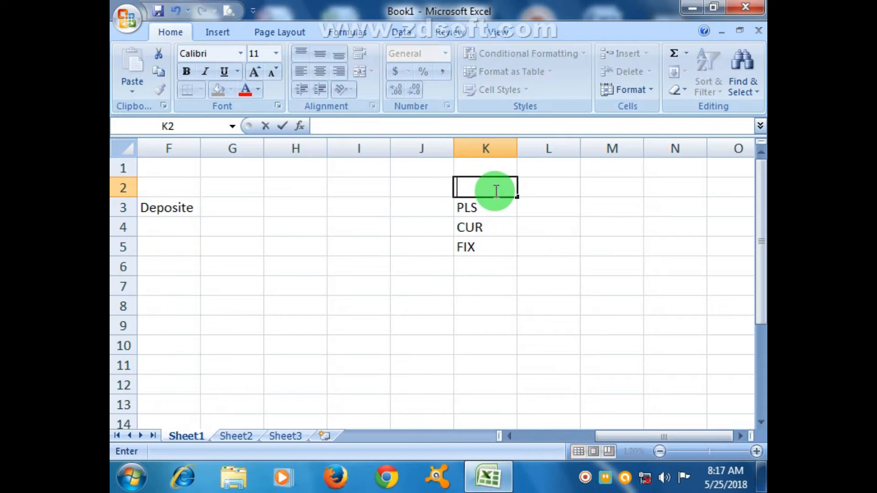
{"action": "type", "text": "TYPES"}
{"action": "key", "text": "Tab"}
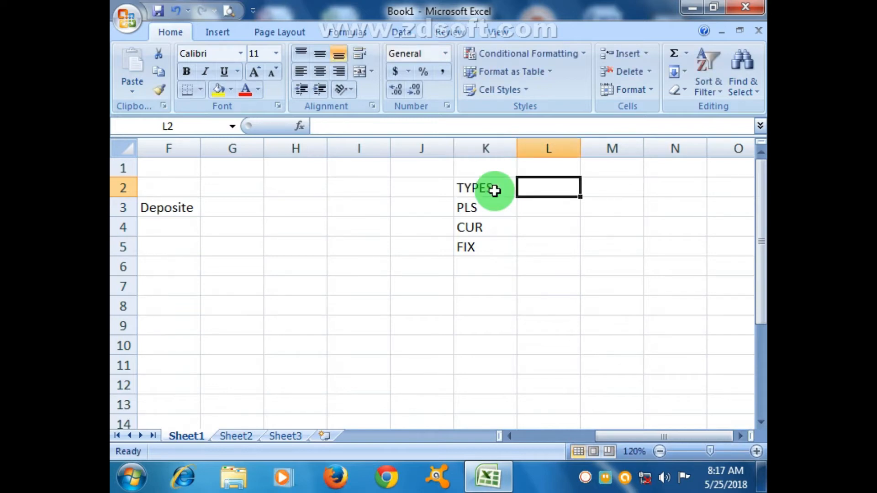
{"action": "type", "text": "Inte"}
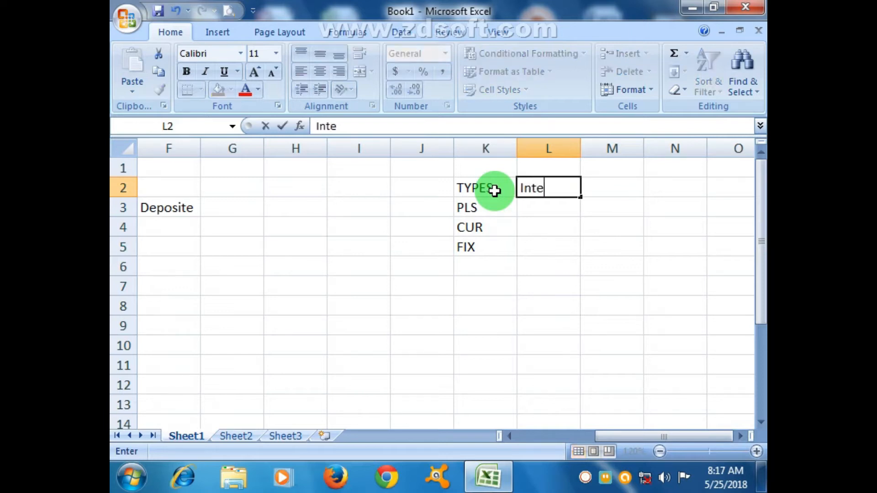
{"action": "type", "text": "rest Rate"}
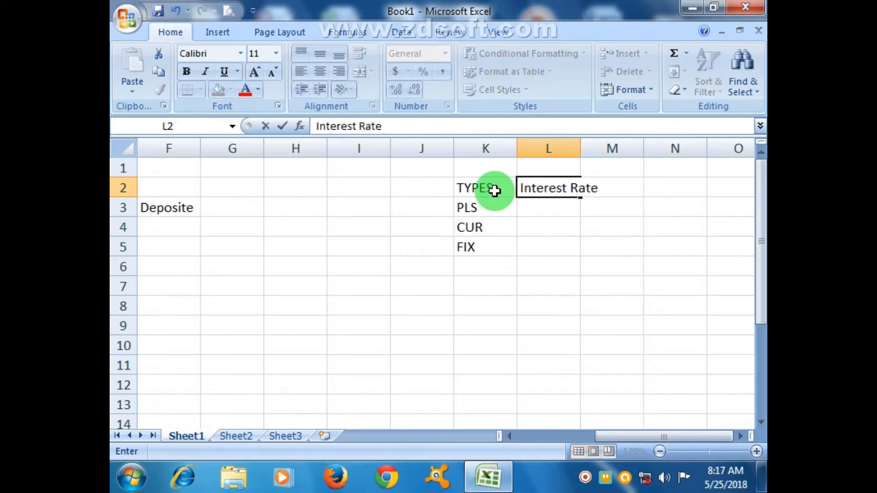
{"action": "left_click", "coordinate": [597, 279]}
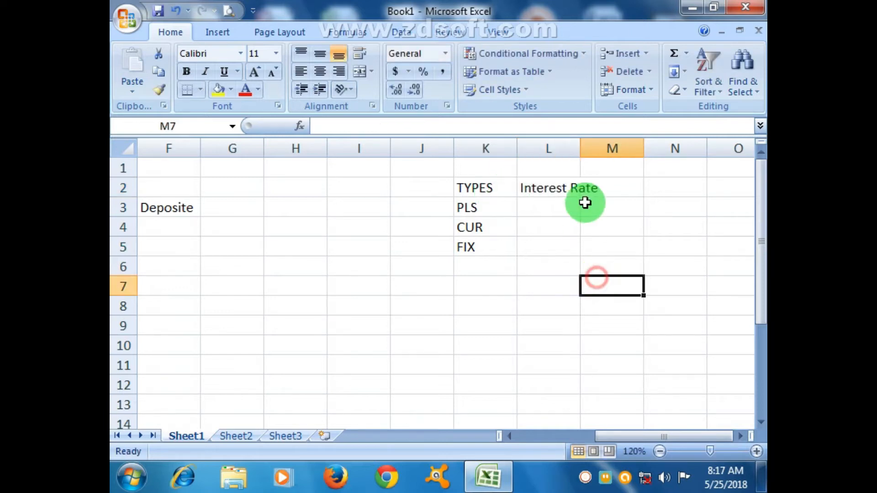
{"action": "double_click", "coordinate": [581, 140]}
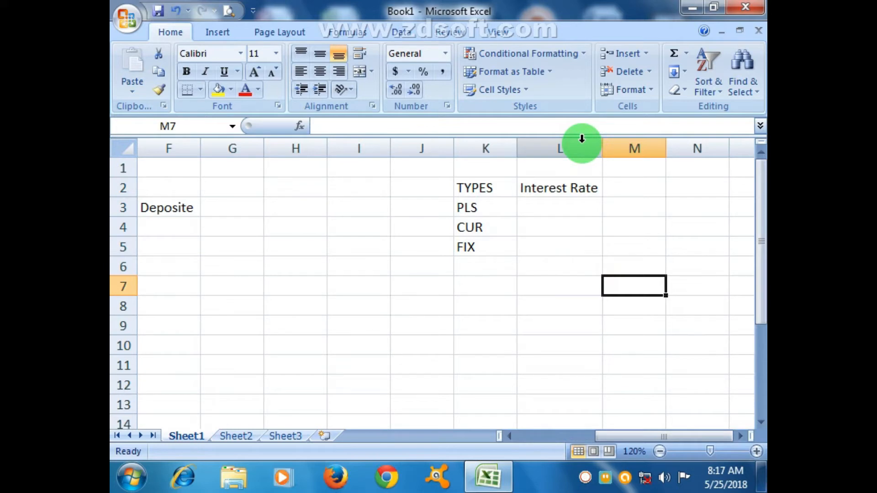
Enter the interest rates 9% for FIX in cell L5 and 0% for CUR in cell L4
{"action": "left_click", "coordinate": [539, 245]}
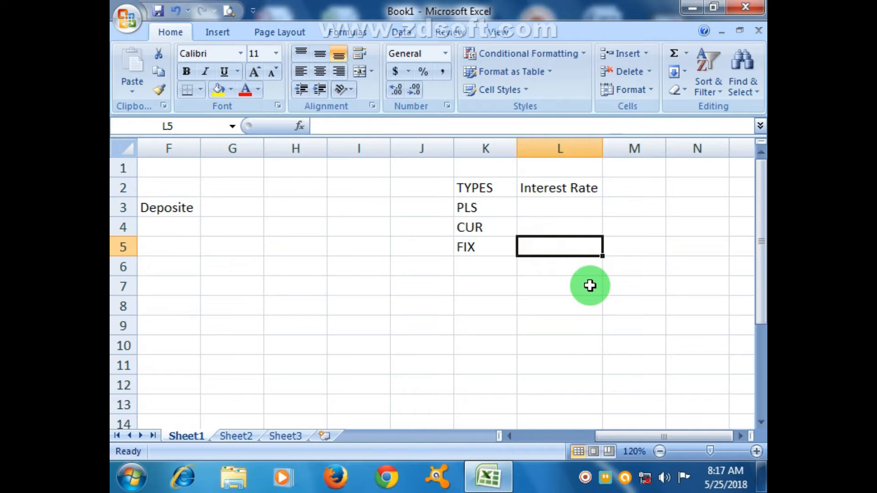
{"action": "type", "text": "9%"}
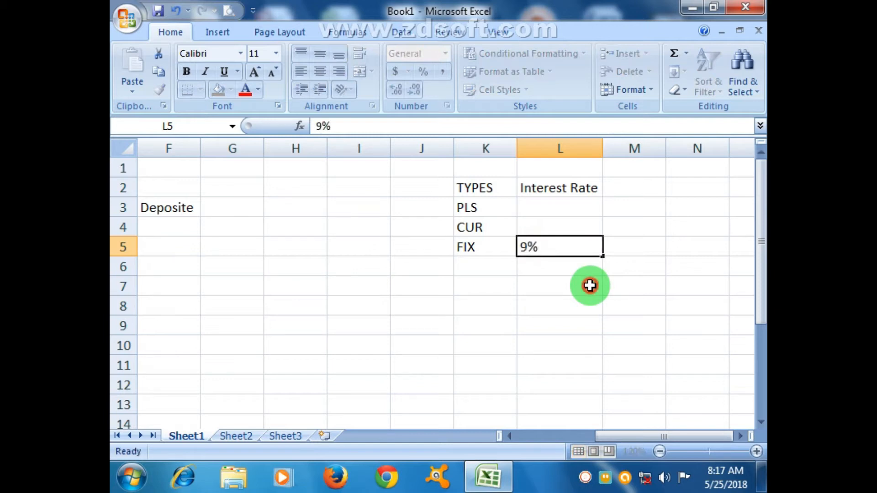
{"action": "left_click", "coordinate": [590, 286]}
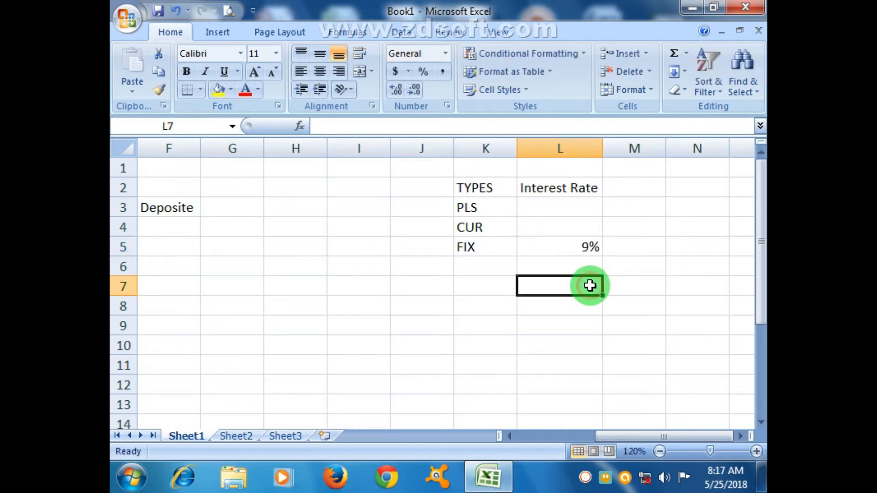
{"action": "left_click", "coordinate": [589, 252]}
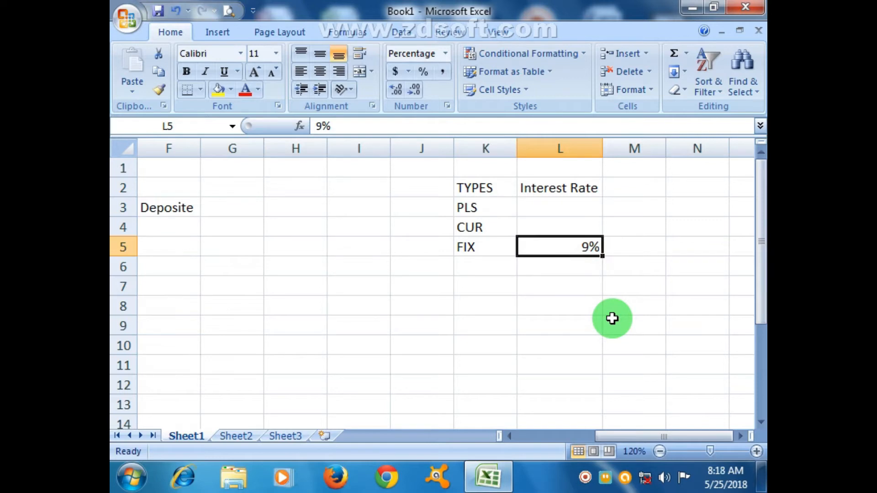
{"action": "left_click", "coordinate": [565, 221]}
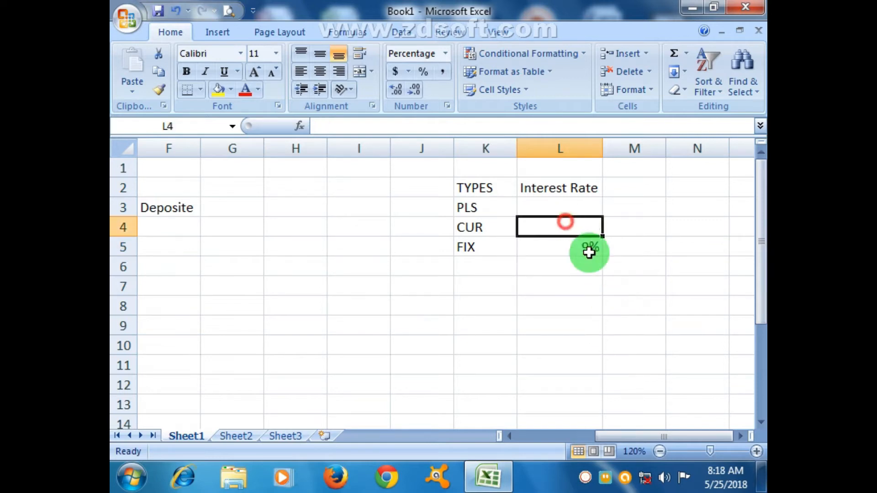
{"action": "type", "text": "0"}
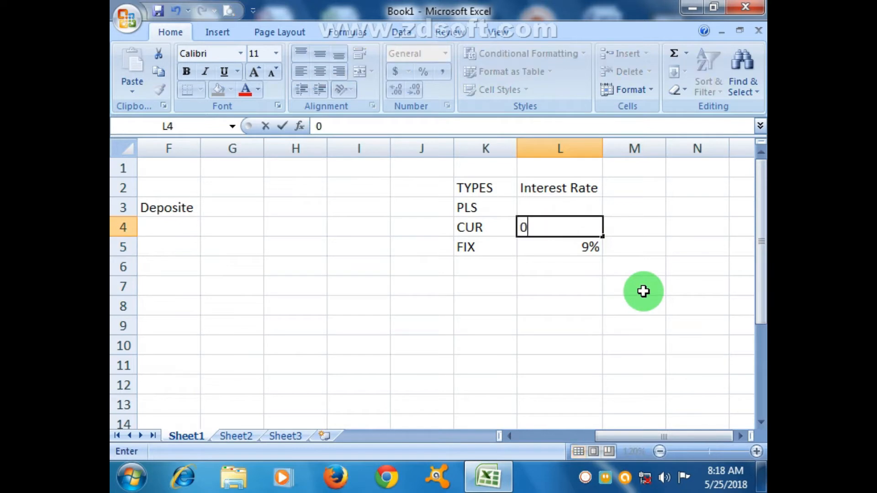
{"action": "type", "text": "%"}
{"action": "left_click", "coordinate": [643, 291]}
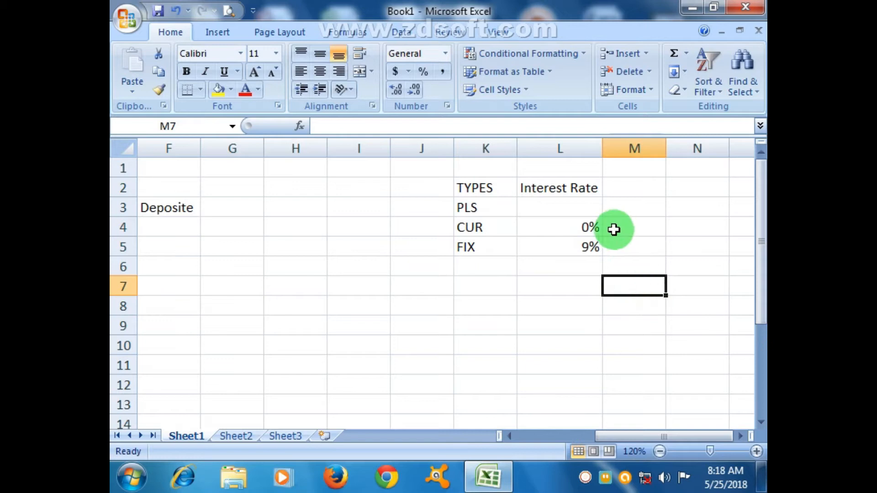
{"action": "left_click", "coordinate": [594, 227]}
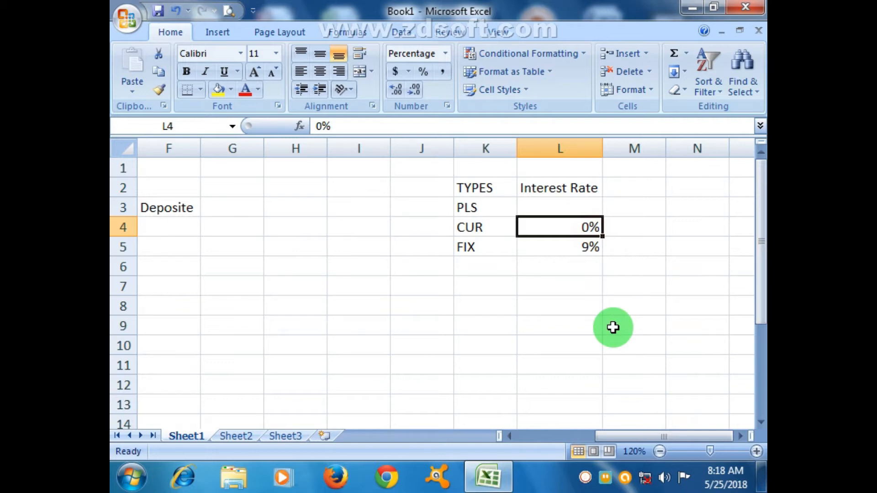
{"action": "left_click", "coordinate": [605, 307]}
{"action": "left_click", "coordinate": [589, 231]}
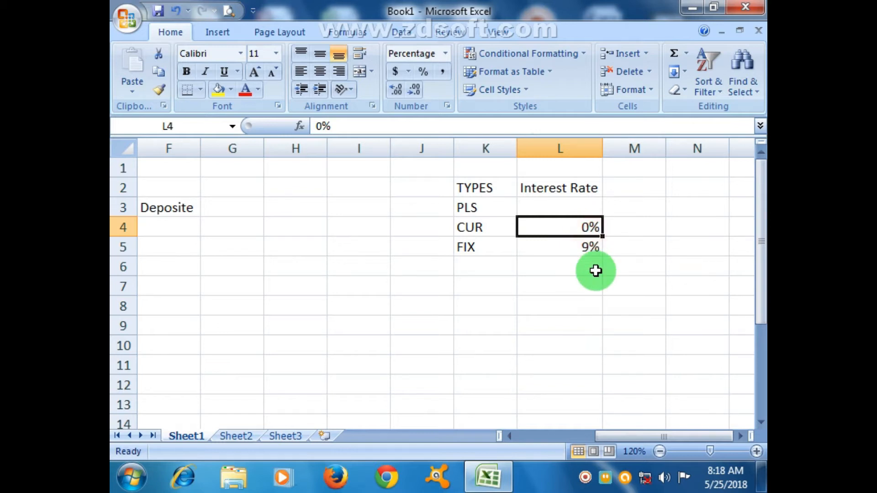
{"action": "left_click", "coordinate": [481, 231]}
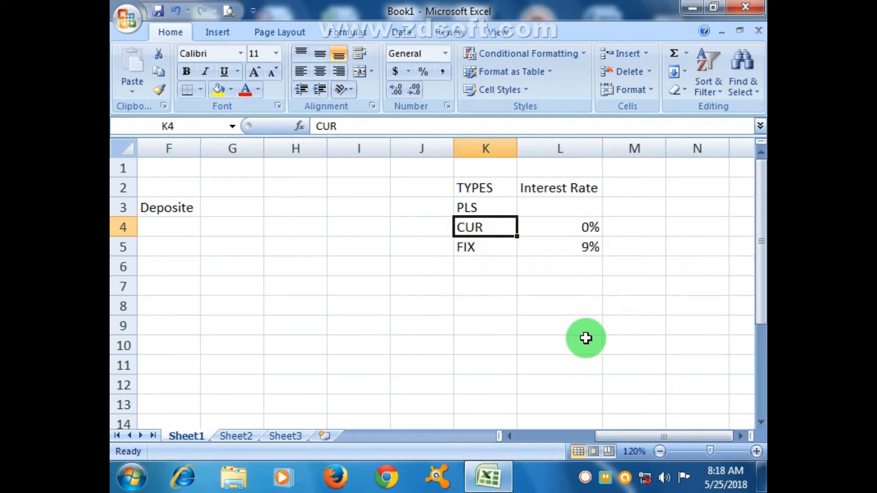
{"action": "left_click", "coordinate": [496, 245]}
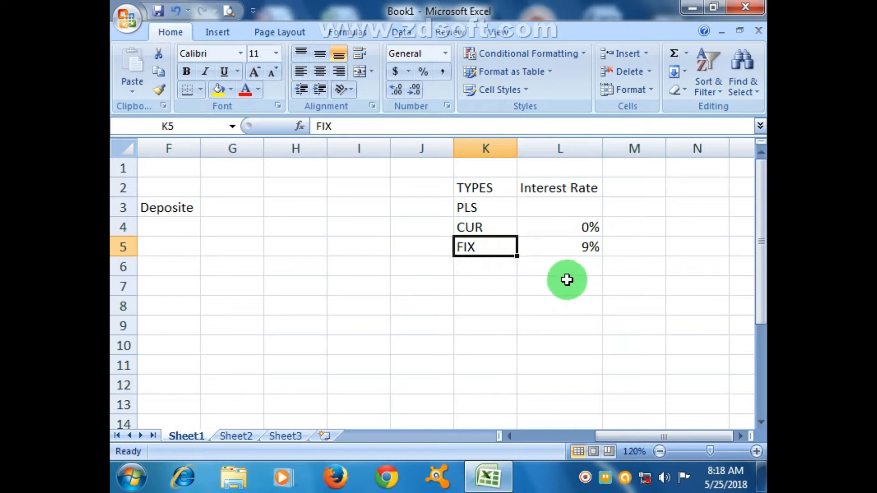
{"action": "left_click", "coordinate": [498, 207]}
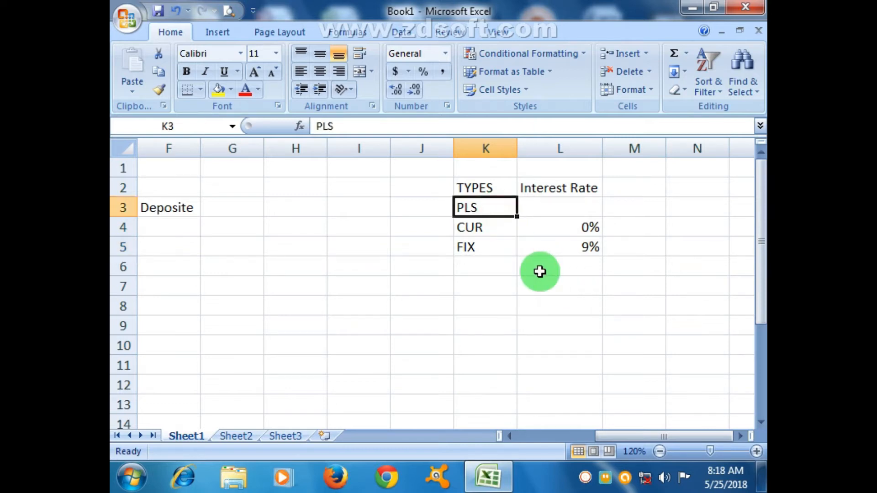
Enter an interest rate of 7% for the PLS account type in cell L3
{"action": "left_click", "coordinate": [583, 204]}
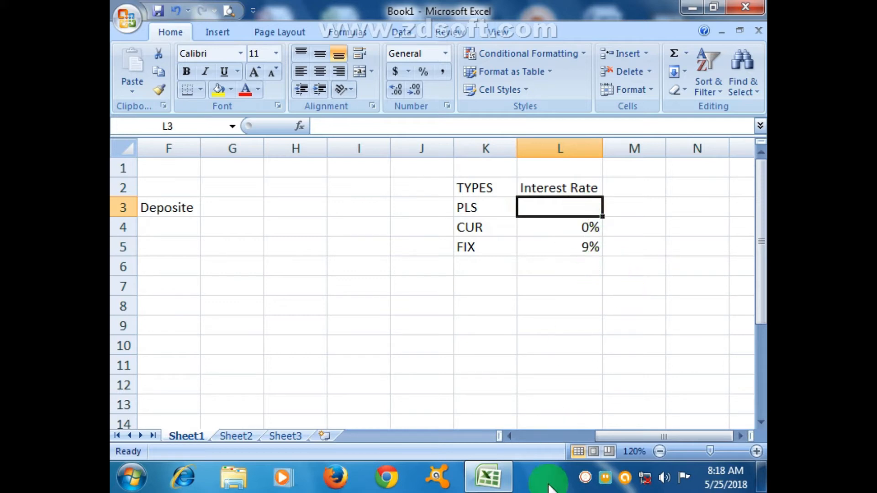
{"action": "type", "text": "7%"}
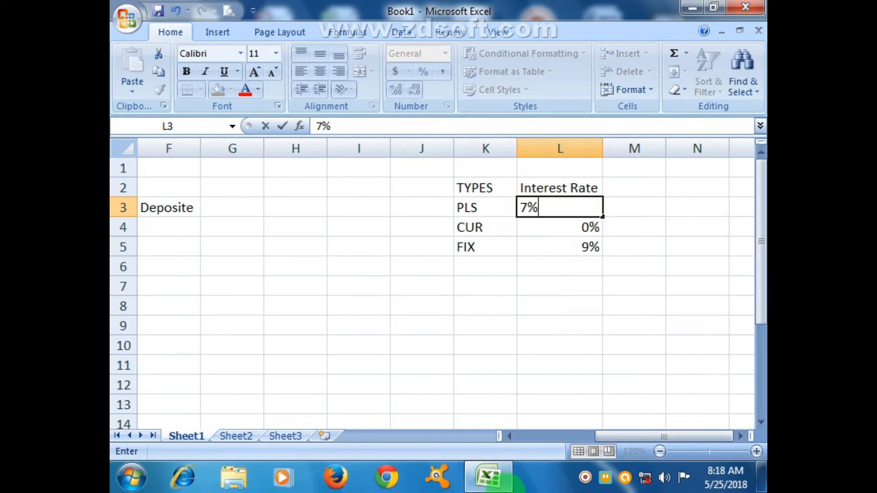
{"action": "left_click", "coordinate": [573, 261]}
{"action": "left_click", "coordinate": [483, 211]}
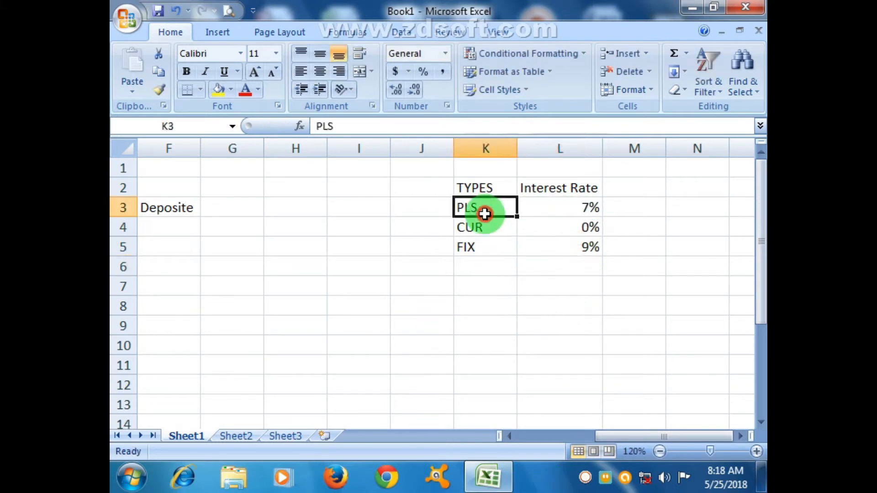
{"action": "left_click", "coordinate": [589, 203]}
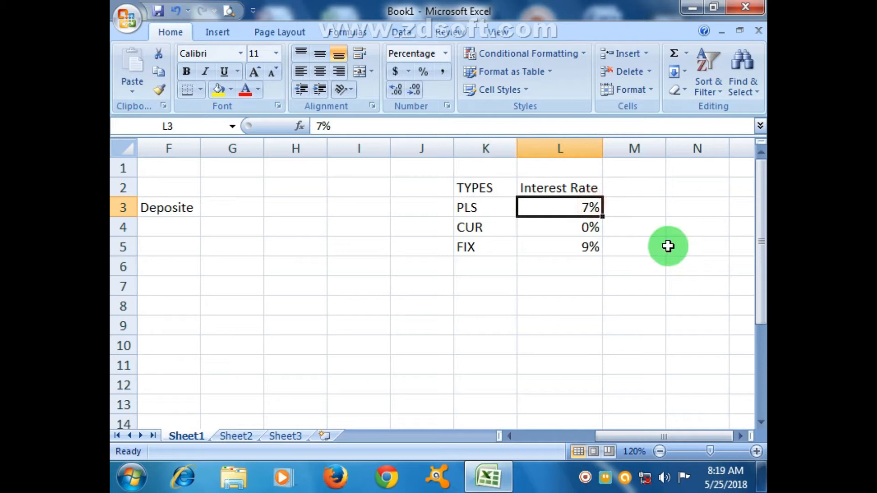
{"action": "left_click", "coordinate": [479, 234]}
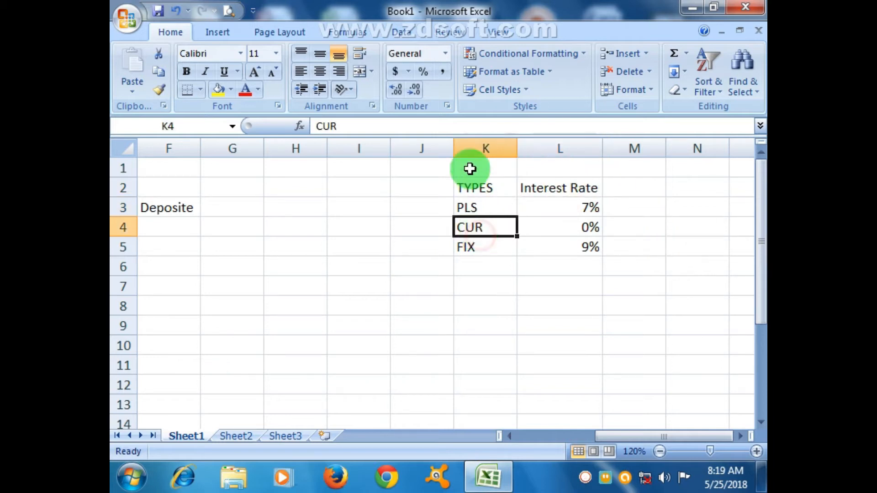
{"action": "left_click", "coordinate": [591, 230]}
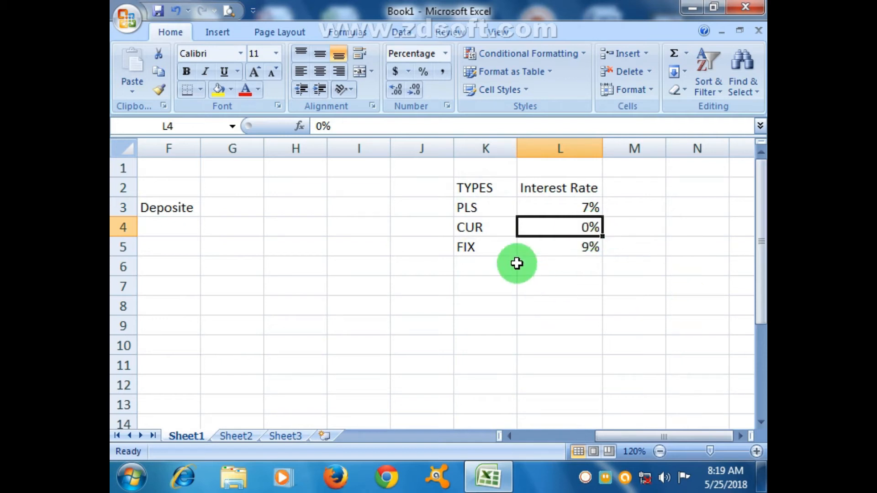
{"action": "left_click", "coordinate": [503, 249]}
{"action": "left_click", "coordinate": [581, 247]}
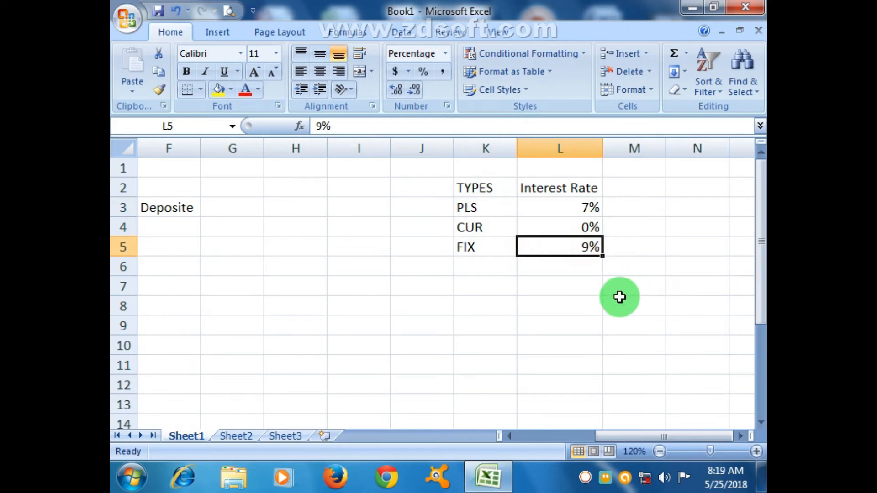
Autofit columns B, C, D and E of the bank statement to the width of their headings
{"action": "left_click_drag", "start_coordinate": [651, 435], "coordinate": [561, 436]}
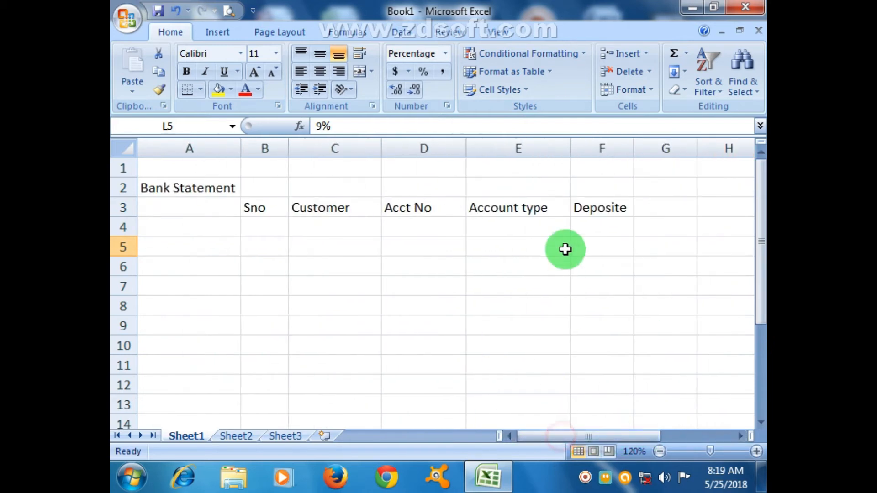
{"action": "double_click", "coordinate": [288, 148]}
{"action": "left_click", "coordinate": [291, 147]}
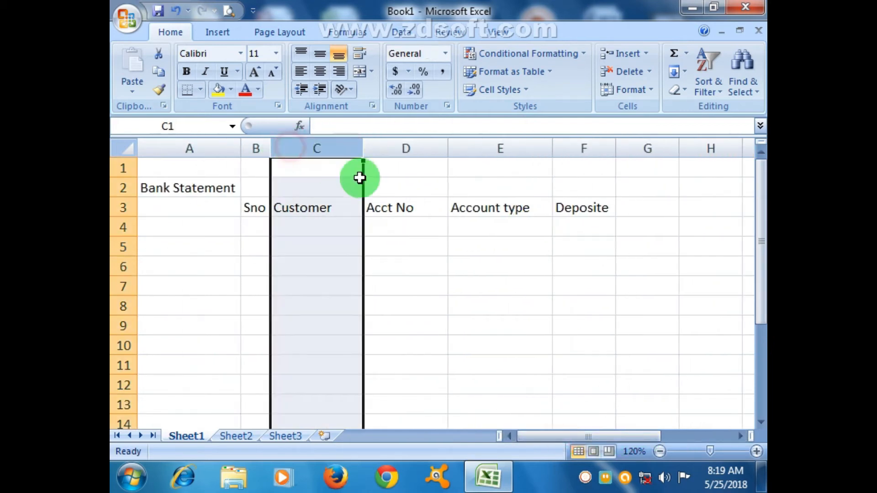
{"action": "double_click", "coordinate": [363, 147]}
{"action": "left_click", "coordinate": [412, 238]}
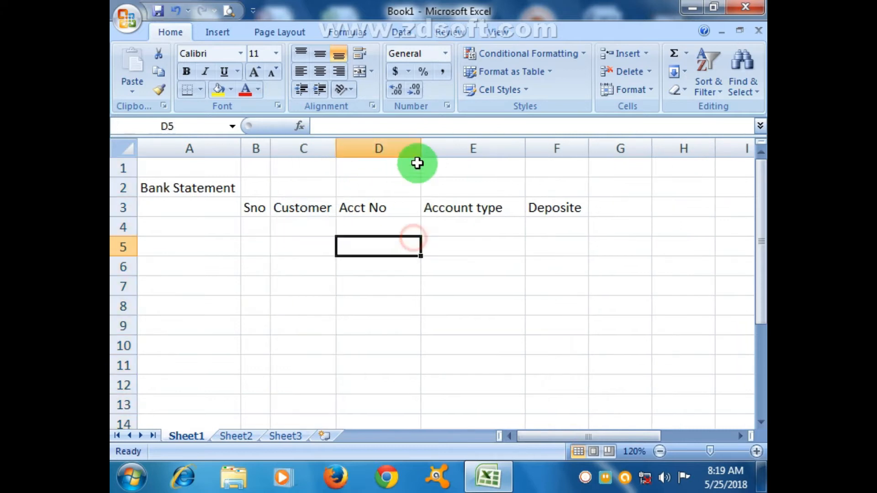
{"action": "double_click", "coordinate": [420, 148]}
{"action": "double_click", "coordinate": [499, 147]}
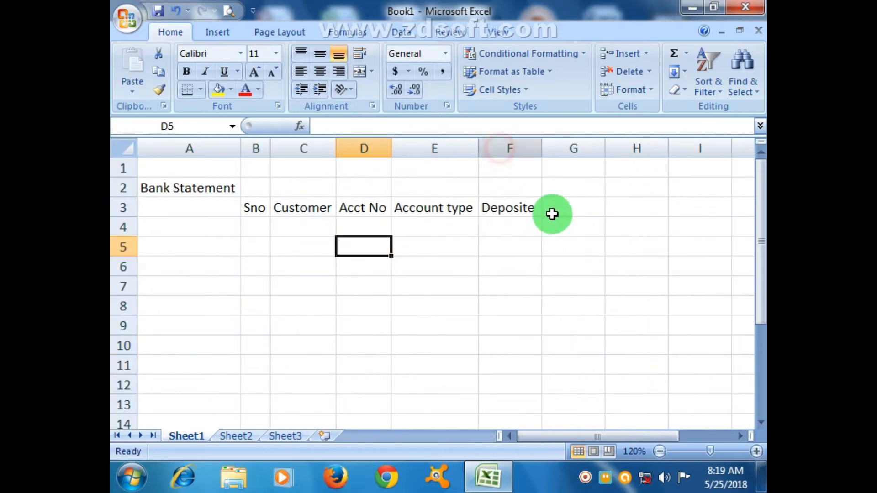
Add the column headings Interest, Zakat and Balance in cells G3, H3 and I3
{"action": "left_click", "coordinate": [532, 207]}
{"action": "left_click", "coordinate": [557, 205]}
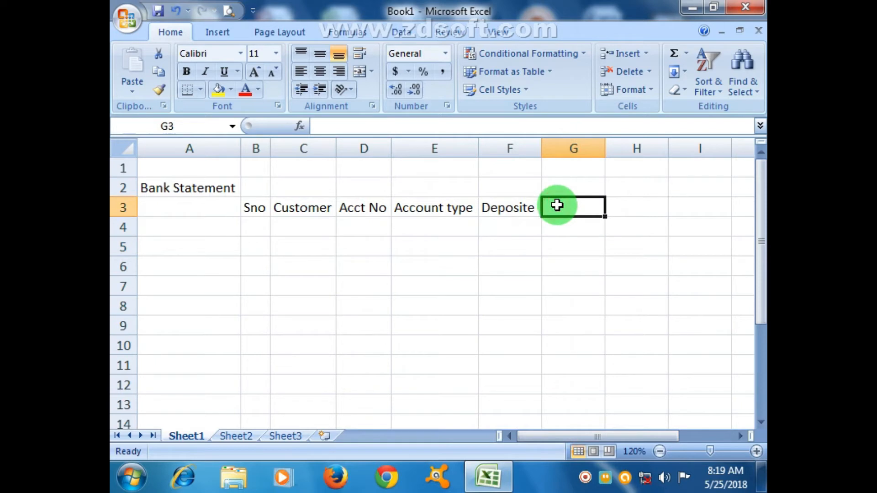
{"action": "type", "text": "Interest"}
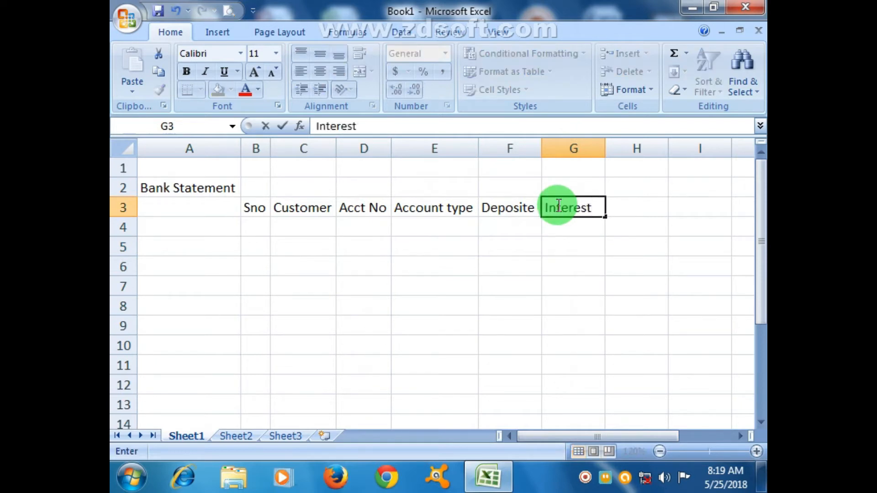
{"action": "key", "text": "Tab"}
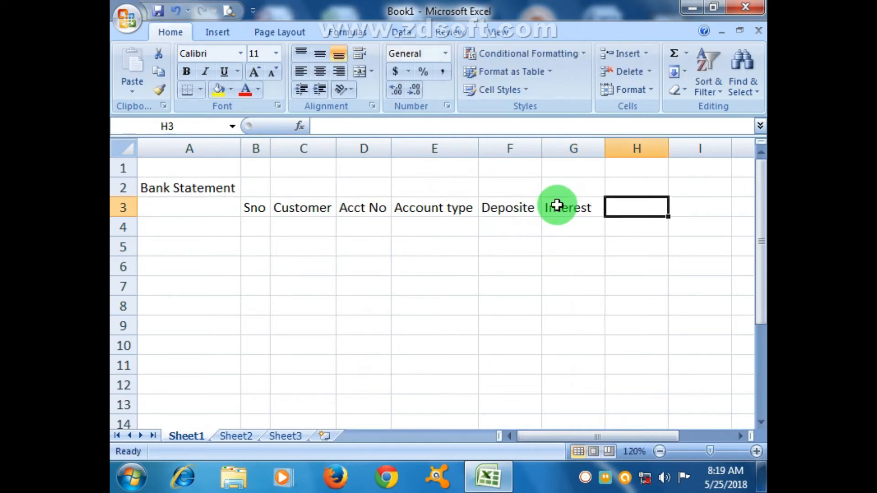
{"action": "type", "text": "Zakat"}
{"action": "key", "text": "Tab"}
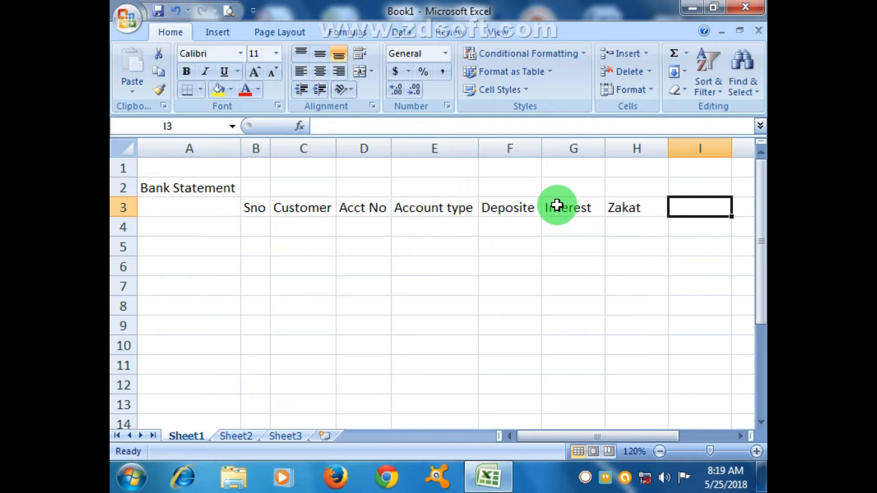
{"action": "type", "text": "Bala"}
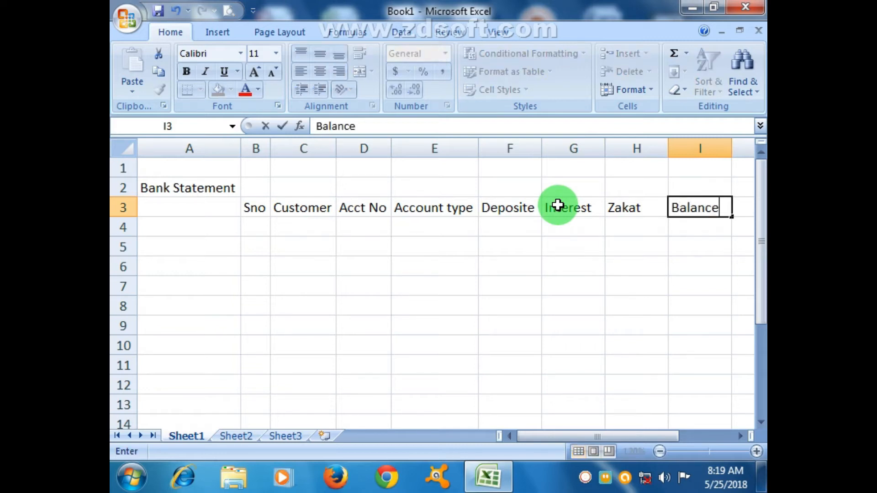
{"action": "type", "text": "nce"}
Complete the Balance column heading in cell I3
{"action": "left_click", "coordinate": [618, 262]}
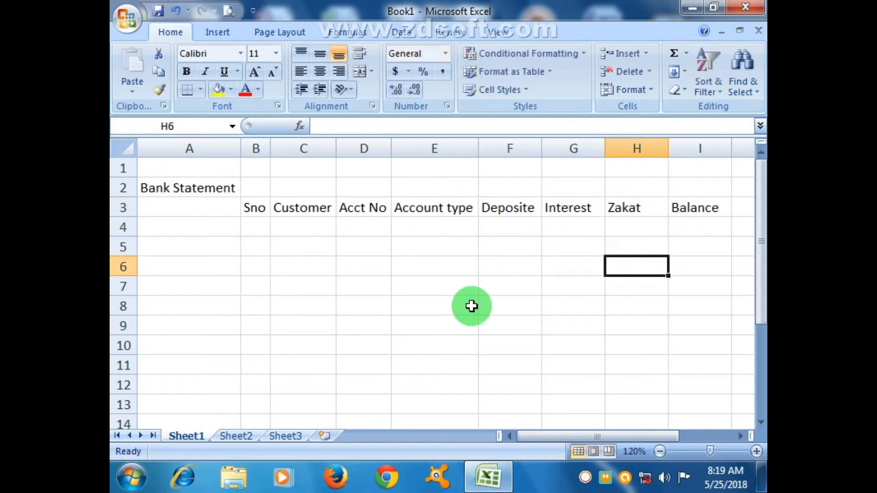
Enter the first record in row 4: serial number 1, the customer's name, the account number, account type PLS and deposit 500000
{"action": "left_click", "coordinate": [251, 224]}
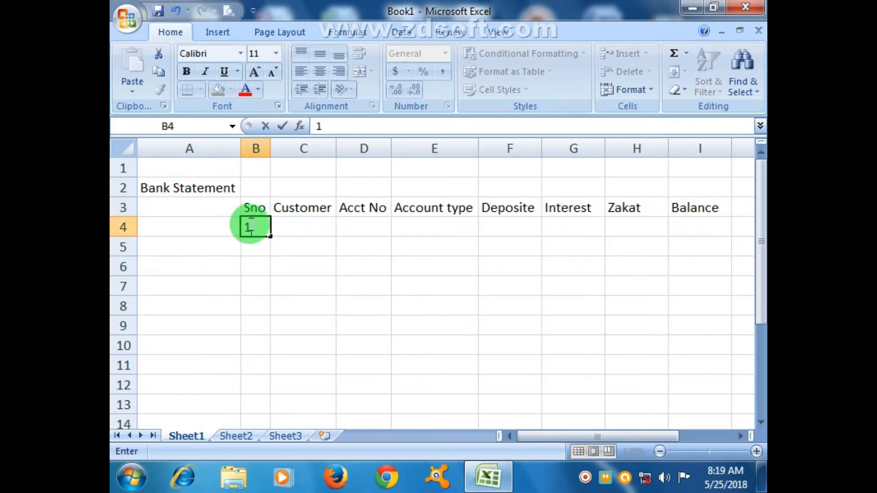
{"action": "key", "text": "Tab"}
{"action": "key", "text": "Tab"}
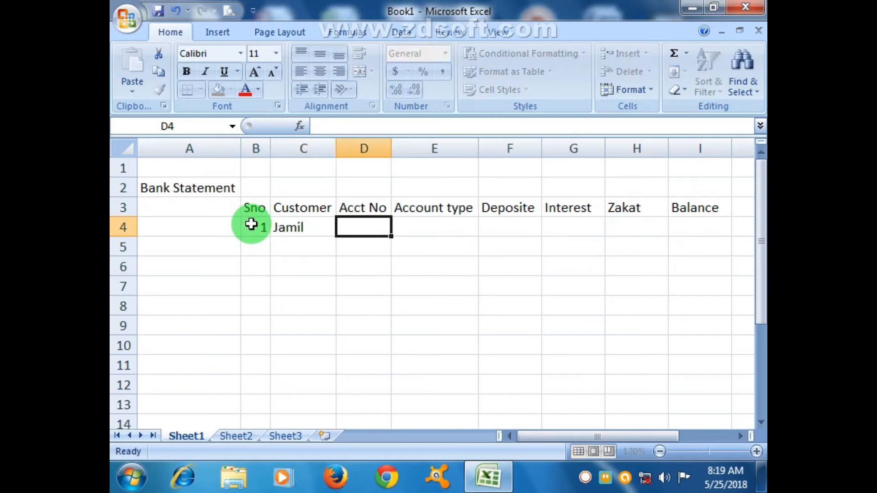
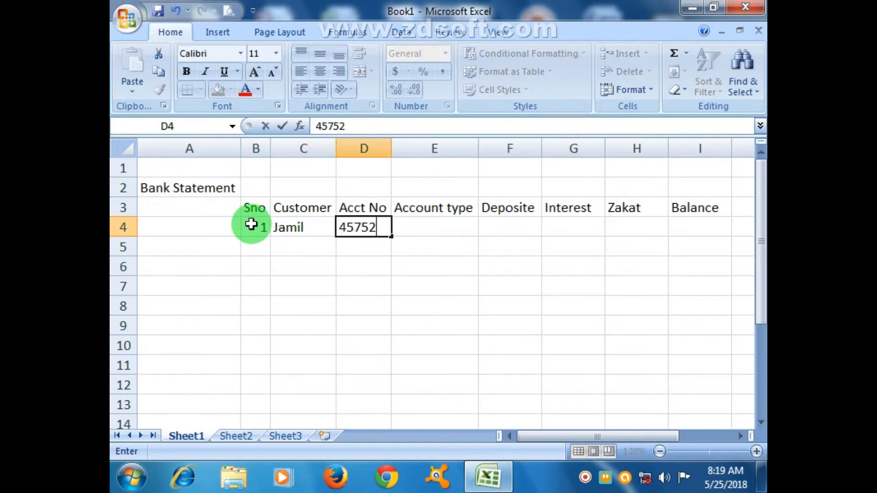
{"action": "key", "text": "Tab"}
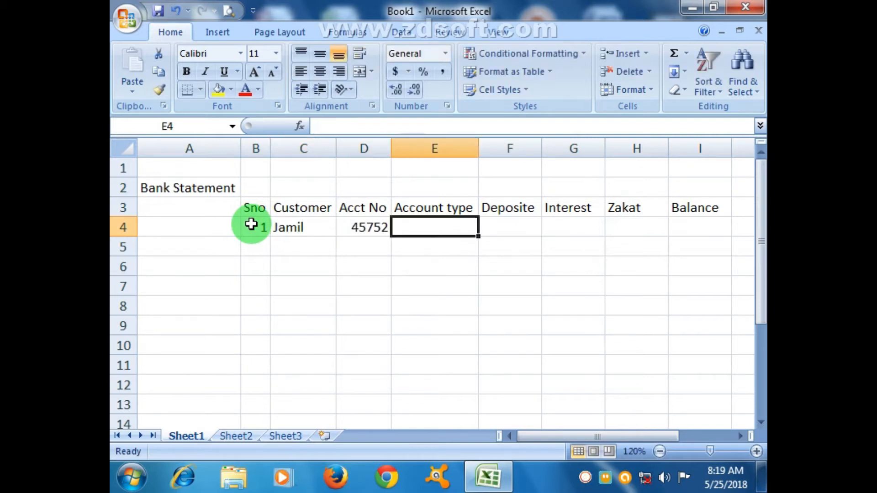
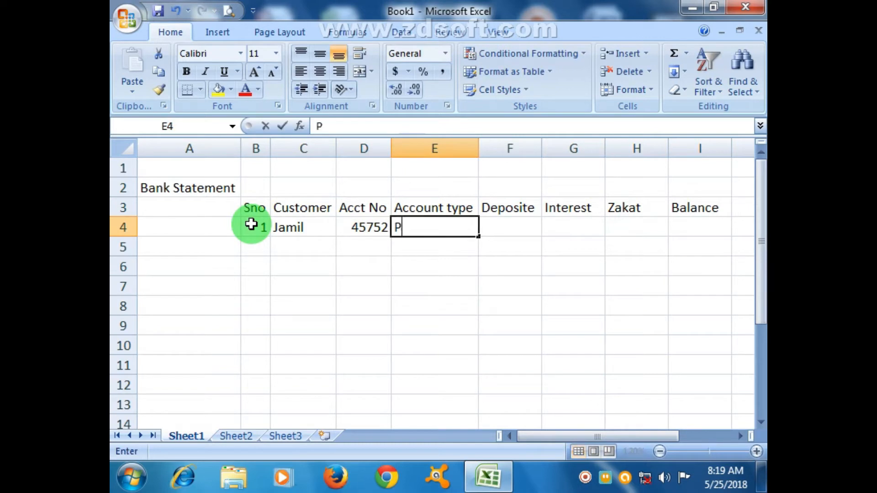
{"action": "key", "text": "Tab"}
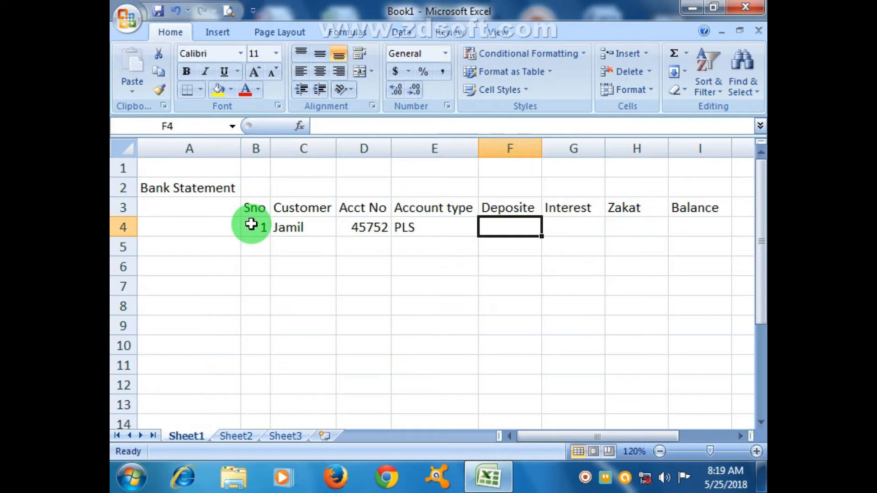
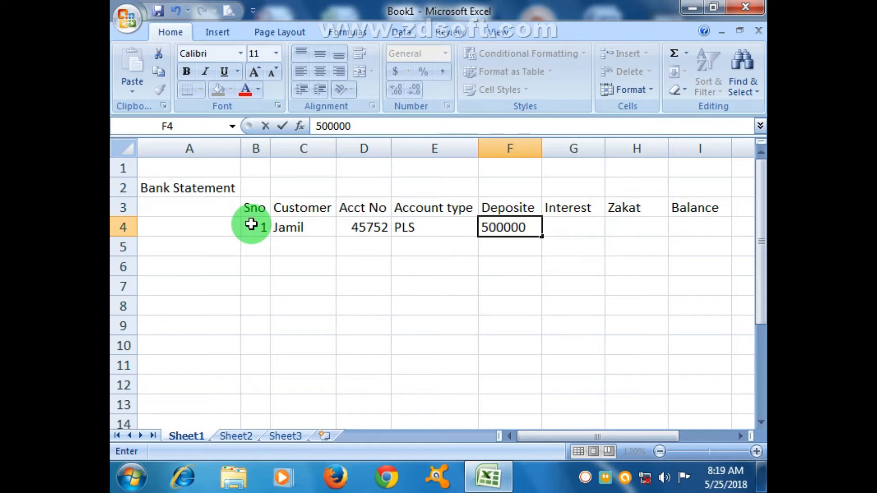
{"action": "key", "text": "Tab"}
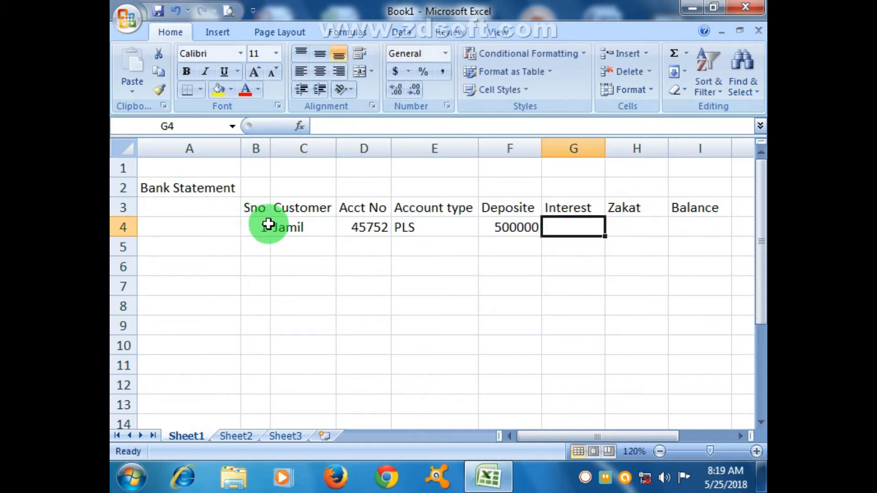
Compare the account type in E4 and the deposit in F4 with the PLS interest rate in the lookup table
{"action": "left_click_drag", "start_coordinate": [643, 432], "coordinate": [712, 428]}
{"action": "left_click", "coordinate": [725, 208]}
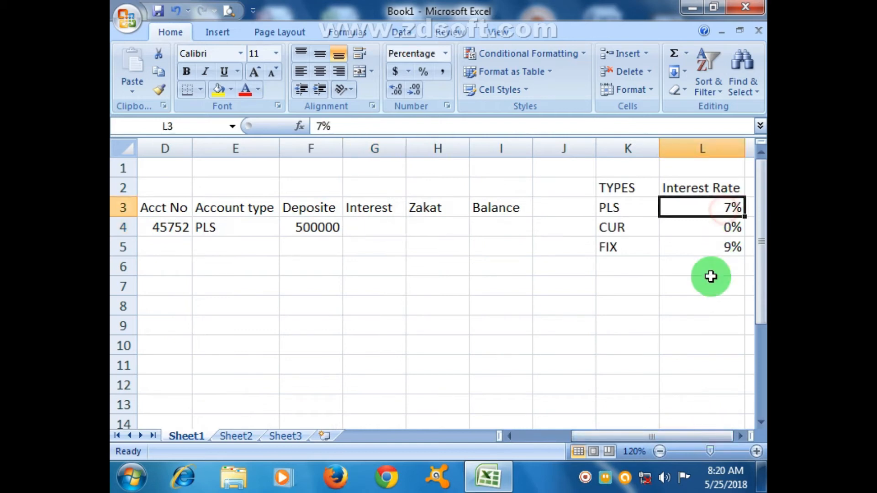
{"action": "left_click_drag", "start_coordinate": [647, 433], "coordinate": [607, 438]}
{"action": "left_click", "coordinate": [295, 227]}
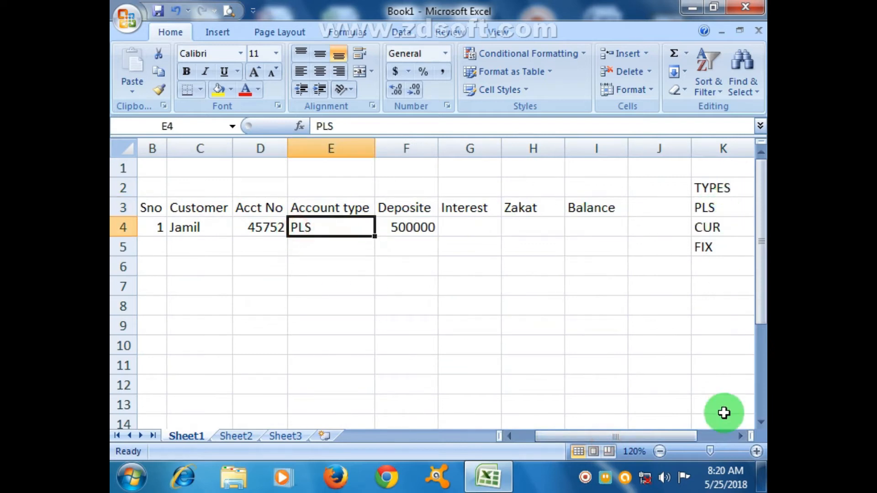
{"action": "left_click", "coordinate": [659, 451]}
{"action": "left_click", "coordinate": [659, 452]}
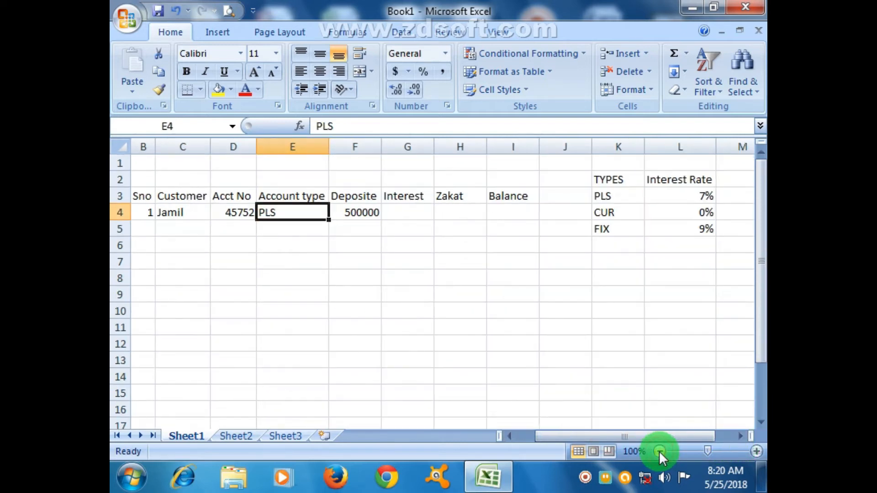
{"action": "left_click", "coordinate": [467, 314]}
{"action": "left_click", "coordinate": [307, 214]}
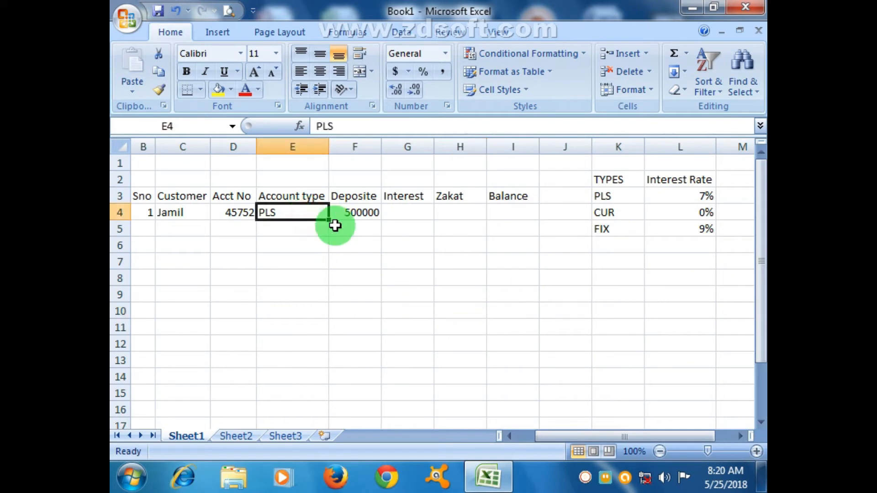
{"action": "left_click", "coordinate": [404, 213]}
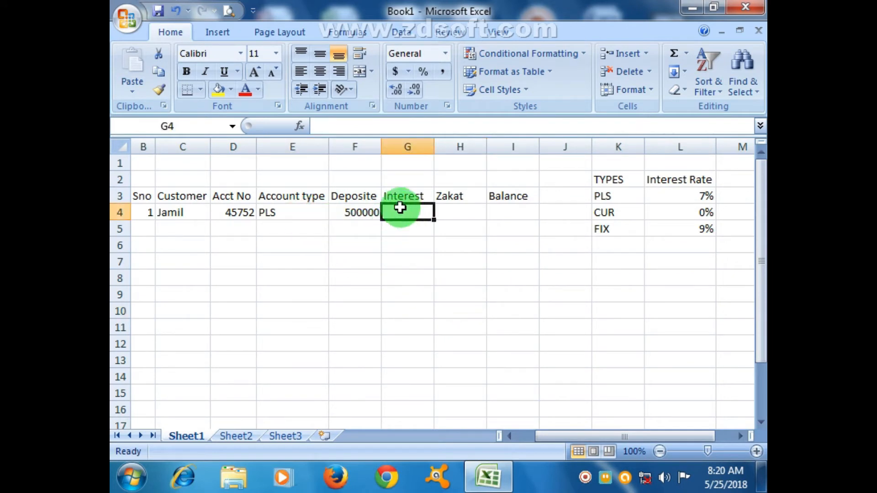
{"action": "left_click", "coordinate": [283, 209]}
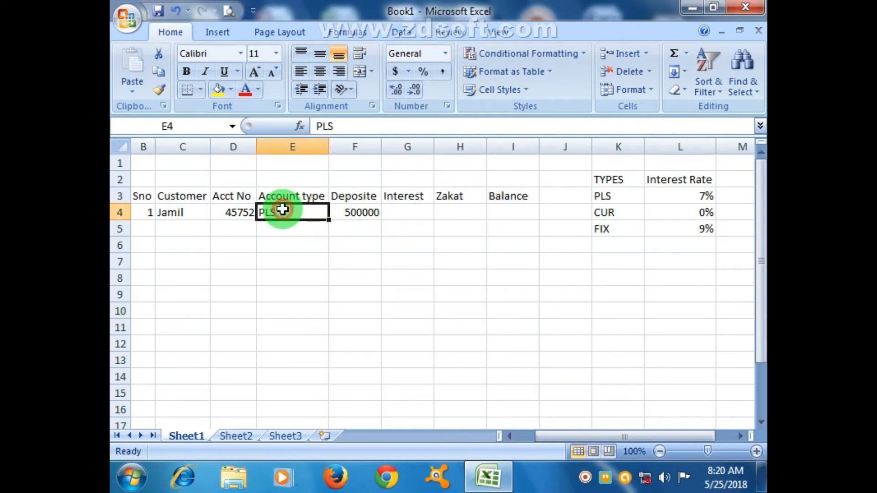
{"action": "left_click", "coordinate": [406, 211]}
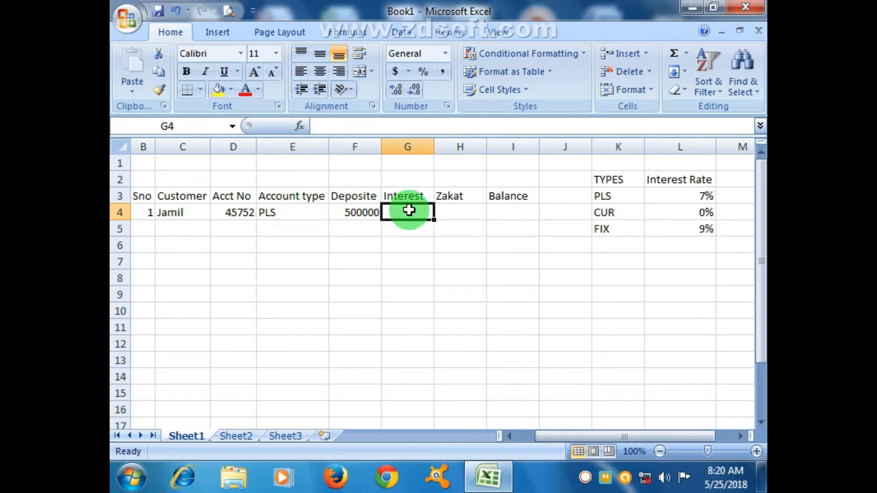
{"action": "left_click", "coordinate": [294, 215]}
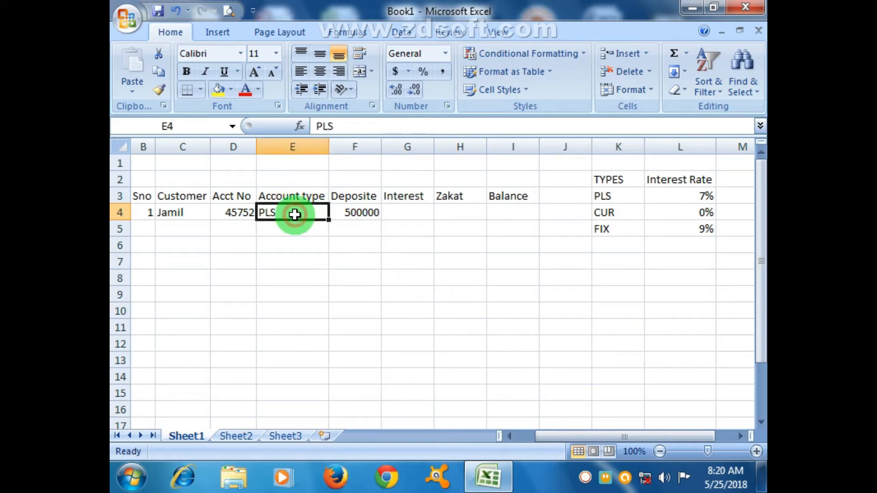
{"action": "left_click", "coordinate": [417, 213]}
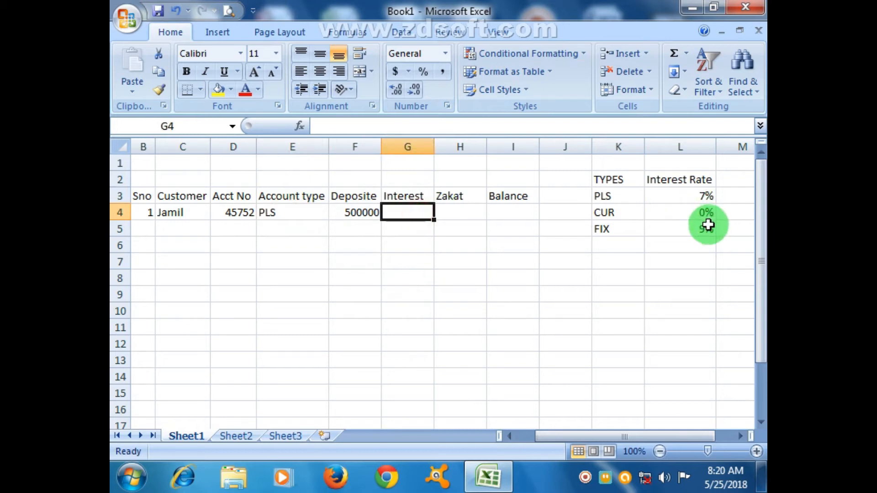
{"action": "left_click", "coordinate": [707, 224]}
{"action": "left_click", "coordinate": [300, 213]}
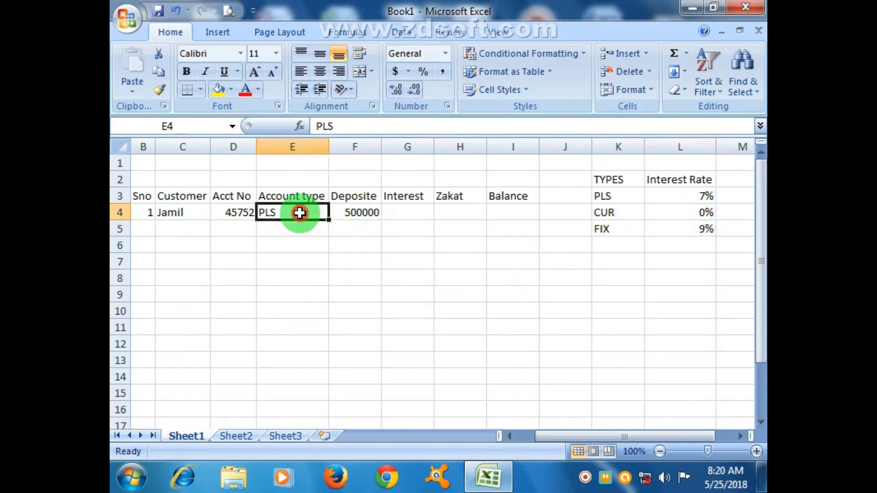
{"action": "left_click", "coordinate": [710, 191]}
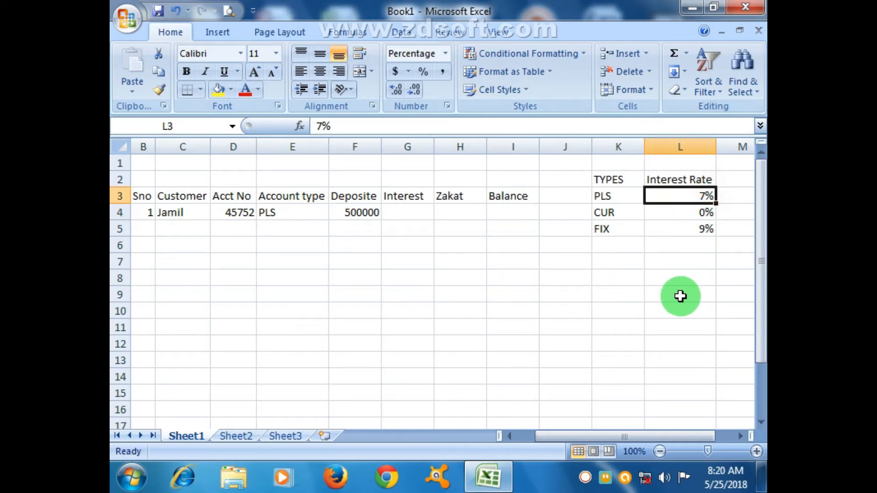
{"action": "left_click", "coordinate": [270, 215]}
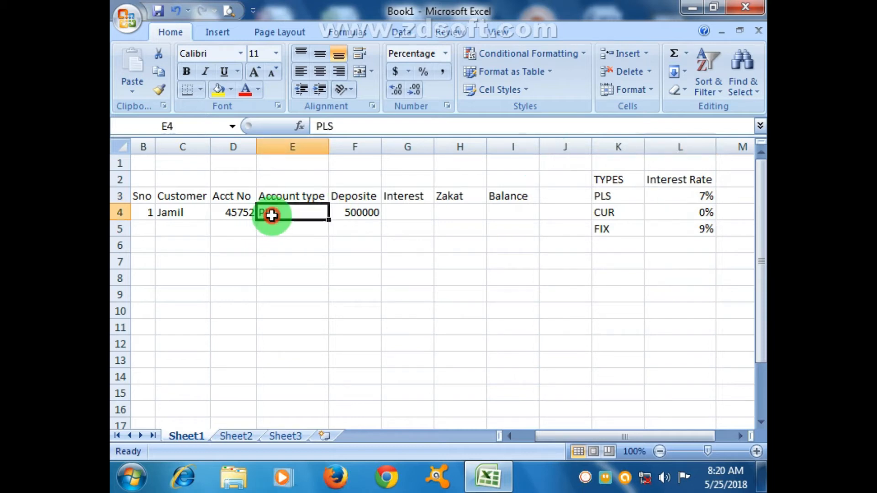
{"action": "left_click", "coordinate": [349, 204]}
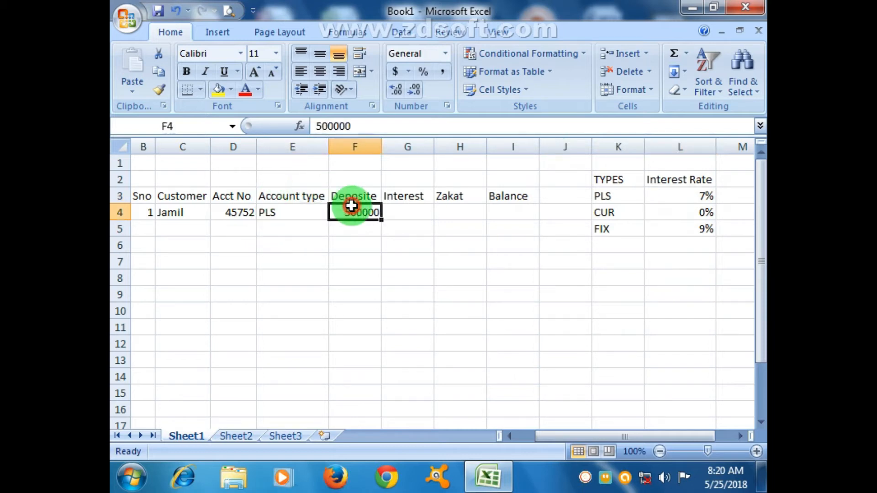
{"action": "left_click", "coordinate": [708, 198]}
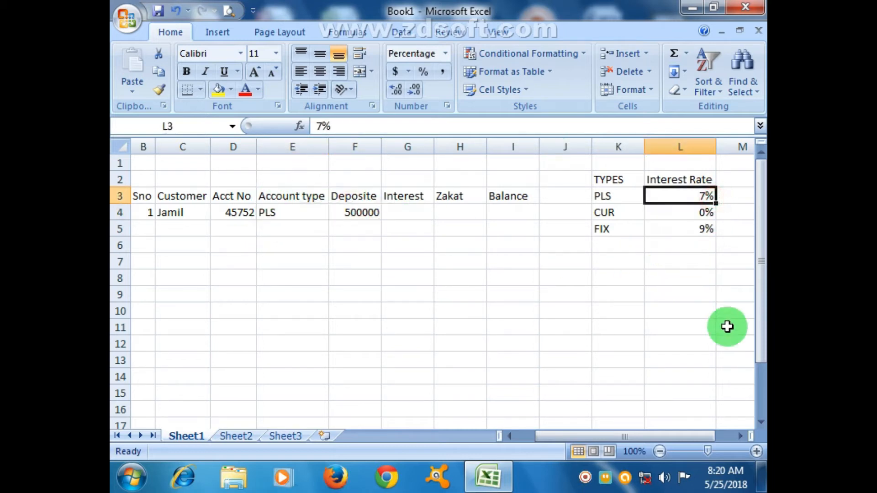
Examine the CUR and FIX types and their interest rates against the account type and deposit in row 4
{"action": "left_click", "coordinate": [297, 212]}
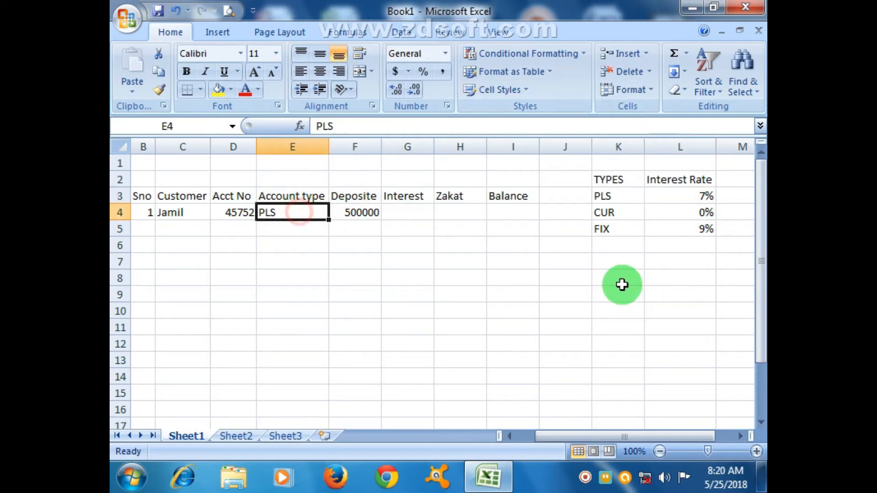
{"action": "left_click", "coordinate": [604, 213]}
{"action": "left_click", "coordinate": [366, 214]}
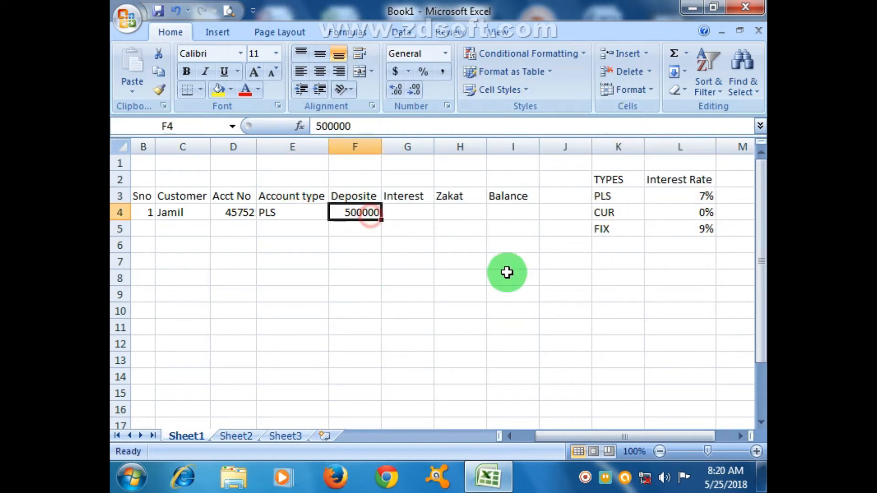
{"action": "left_click", "coordinate": [688, 214]}
{"action": "left_click", "coordinate": [648, 291]}
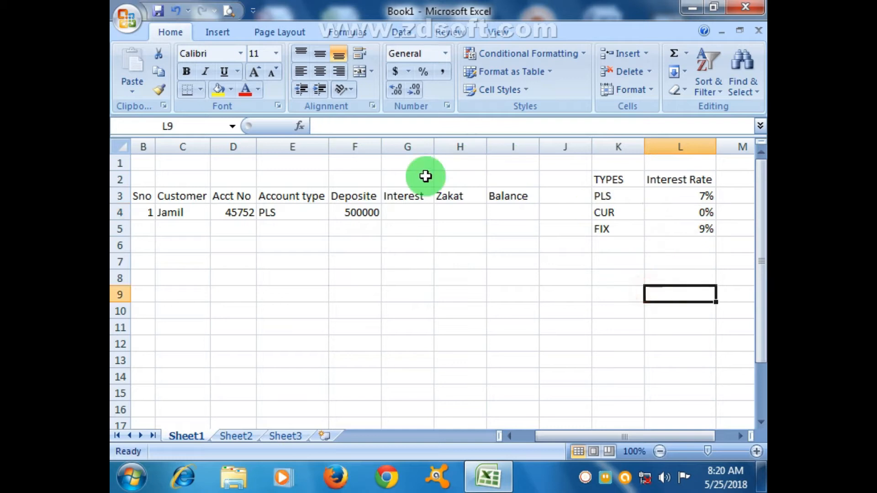
{"action": "left_click", "coordinate": [300, 215]}
{"action": "left_click", "coordinate": [603, 227]}
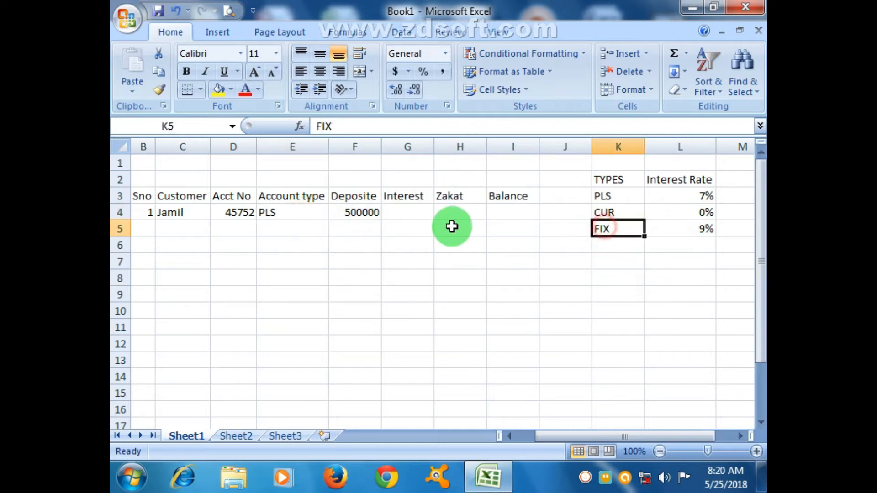
{"action": "left_click", "coordinate": [370, 211]}
{"action": "left_click", "coordinate": [679, 230]}
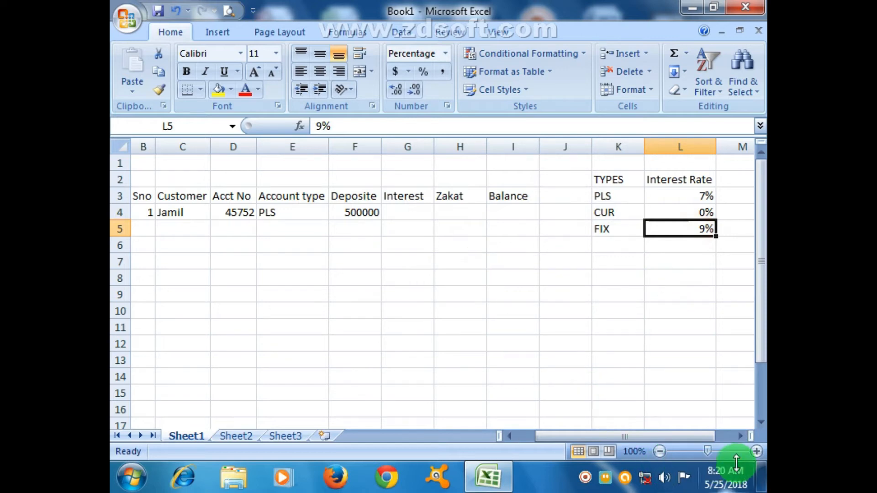
{"action": "left_click", "coordinate": [442, 215]}
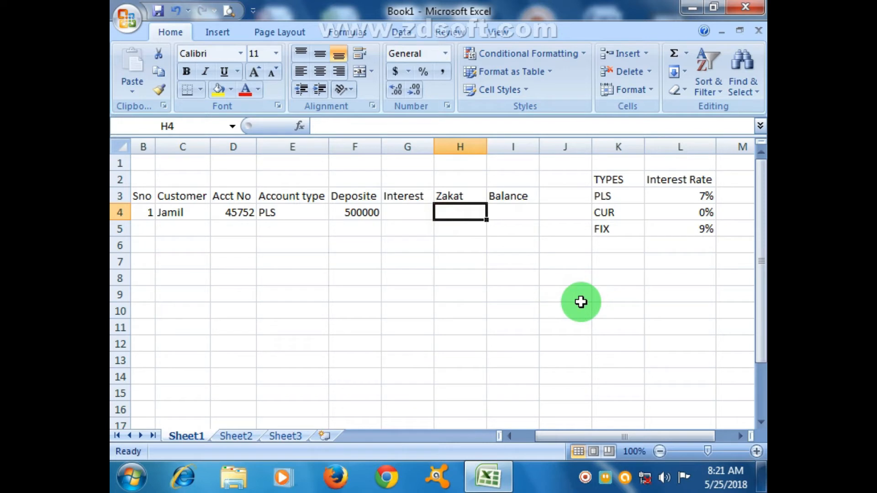
{"action": "left_click", "coordinate": [403, 281]}
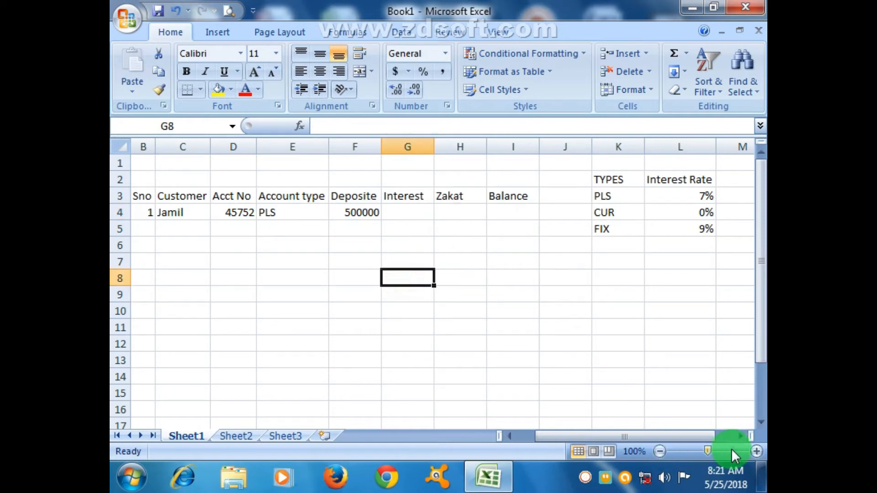
Begin a nested IF formula for the interest in G4 that returns F4*9% when E4 equals "FIX"
{"action": "left_click", "coordinate": [756, 451]}
{"action": "left_click", "coordinate": [756, 451]}
{"action": "left_click", "coordinate": [756, 451]}
{"action": "left_click", "coordinate": [757, 451]}
{"action": "left_click", "coordinate": [756, 451]}
{"action": "left_click", "coordinate": [390, 251]}
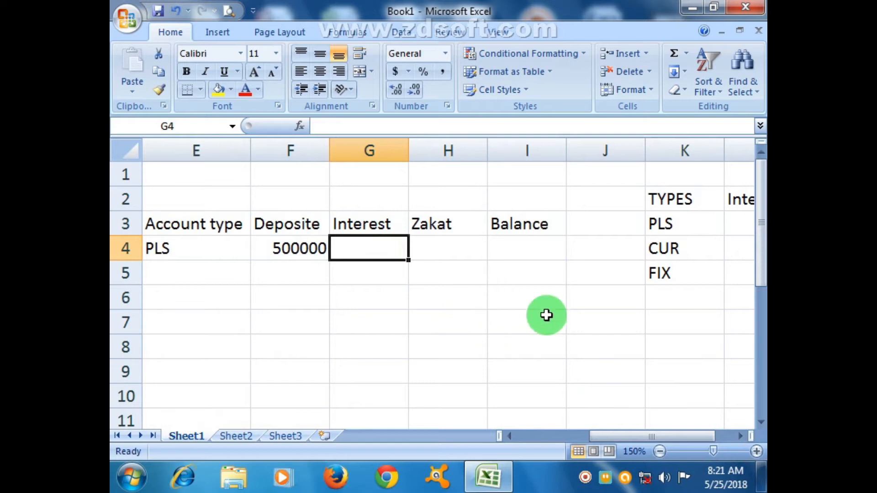
{"action": "left_click", "coordinate": [662, 450]}
{"action": "left_click", "coordinate": [662, 450]}
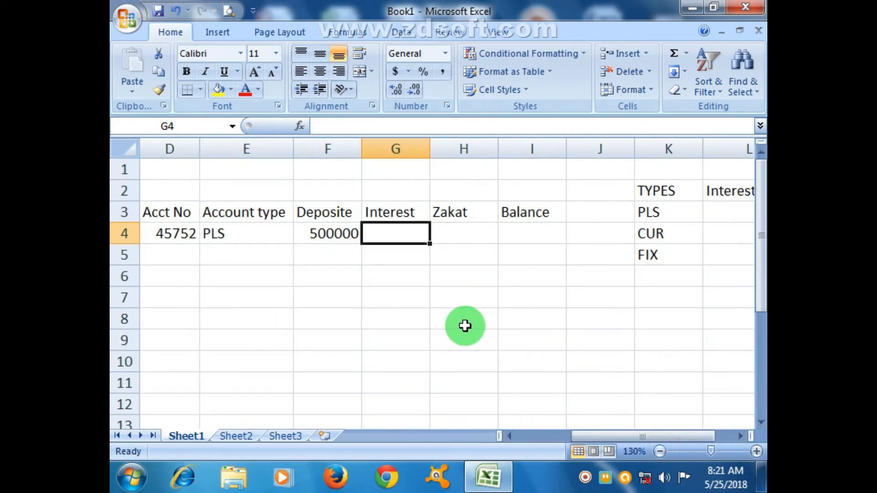
{"action": "type", "text": "=if("}
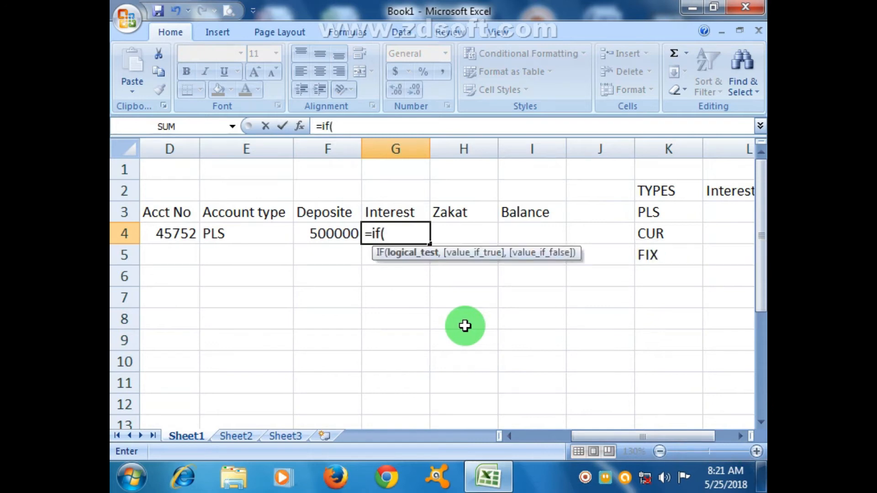
{"action": "left_click", "coordinate": [247, 249]}
{"action": "left_click", "coordinate": [259, 238]}
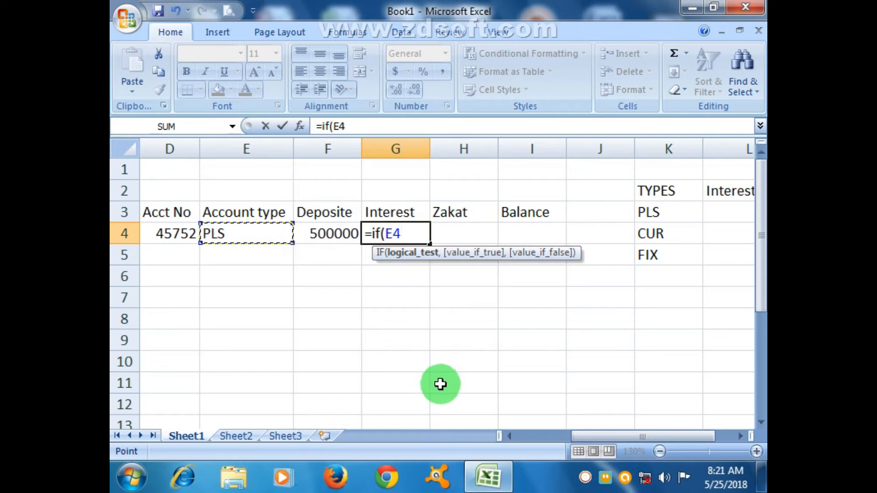
{"action": "type", "text": "=\"FIX"}
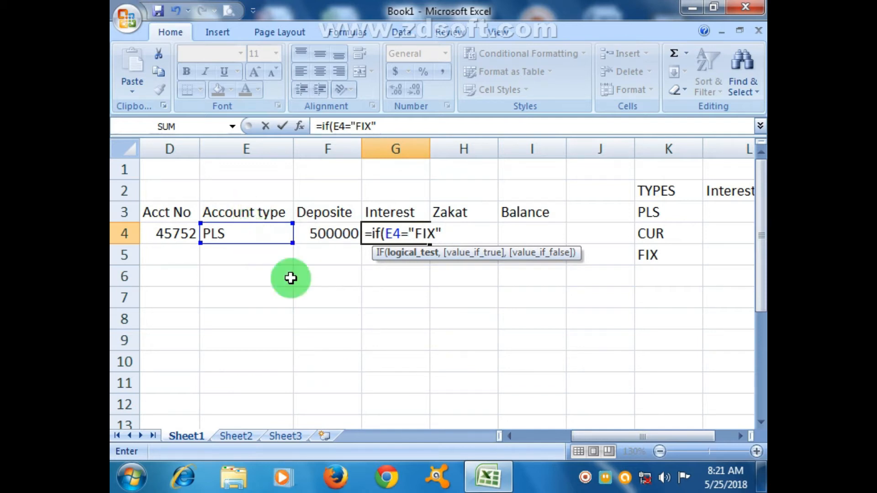
{"action": "type", "text": ","}
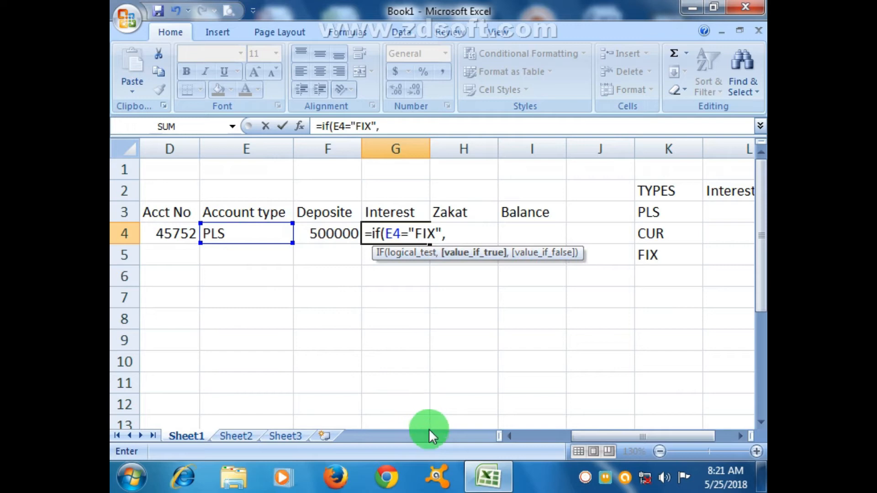
{"action": "left_click", "coordinate": [335, 236]}
{"action": "type", "text": "*"}
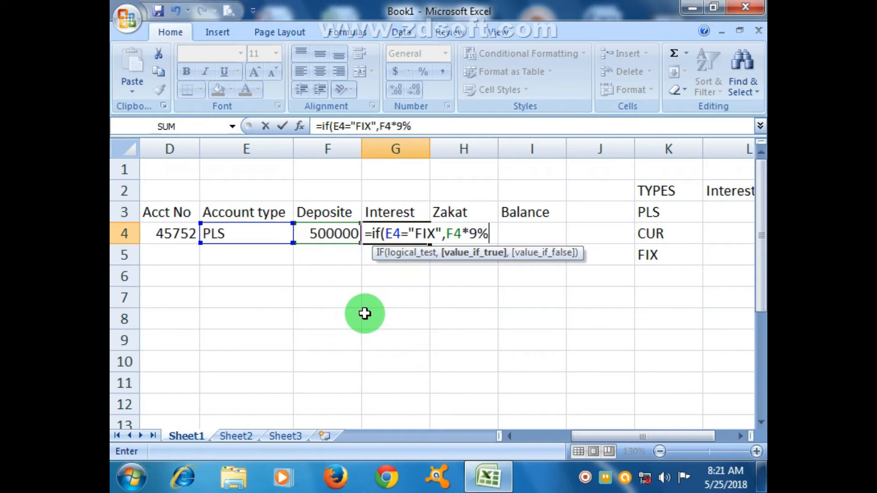
{"action": "type", "text": "9%,if("}
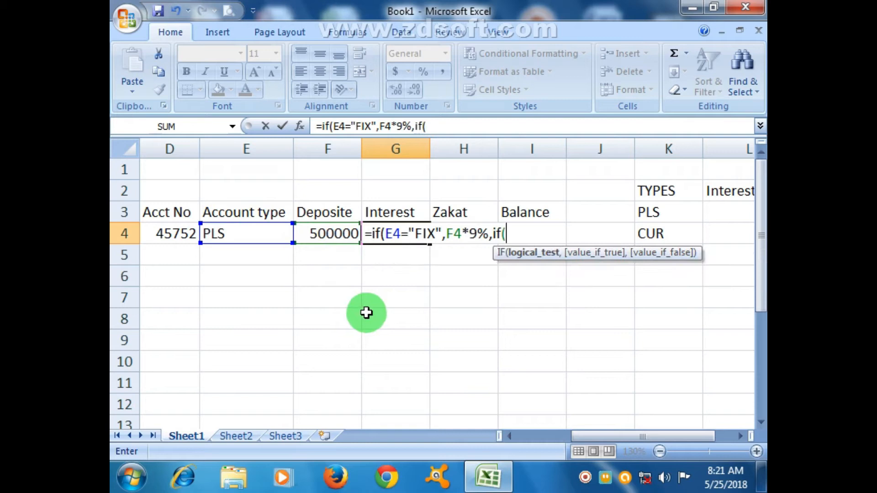
Add a second IF condition to the G4 formula that returns F4*0% when E4 equals "CUR"
{"action": "left_click", "coordinate": [264, 235]}
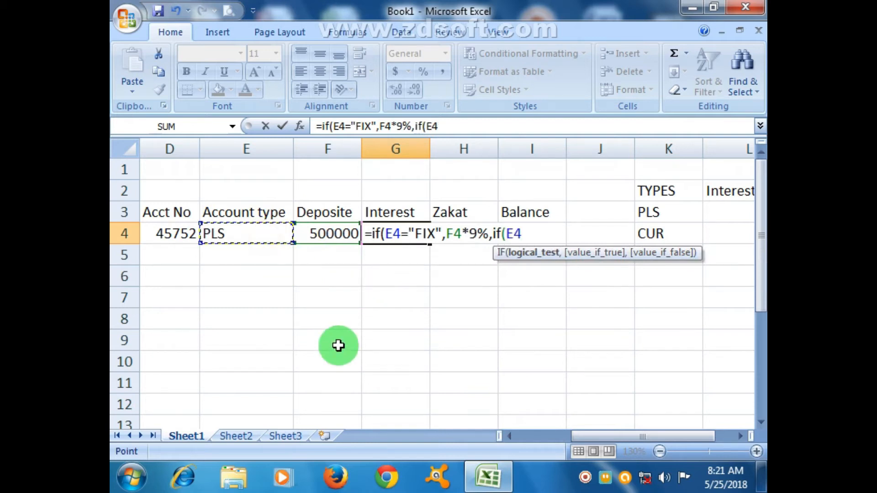
{"action": "type", "text": "=\""}
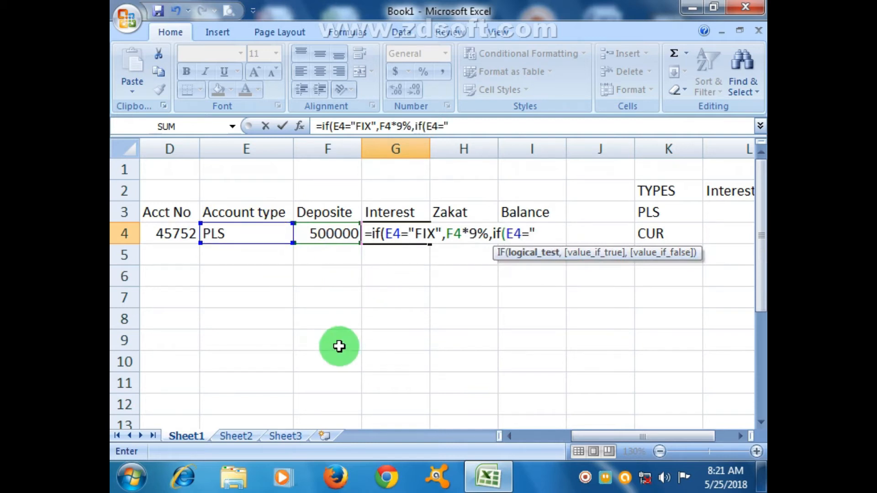
{"action": "type", "text": "CUR\","}
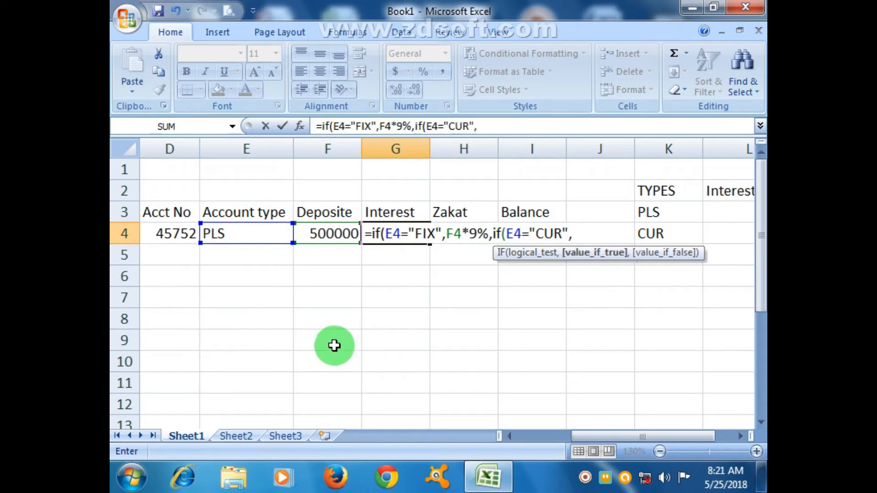
{"action": "left_click", "coordinate": [324, 235]}
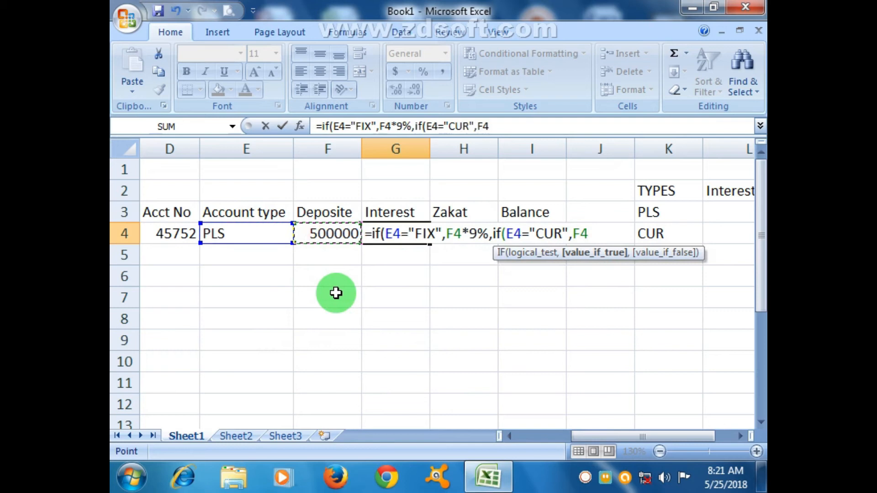
{"action": "type", "text": "*0%,if("}
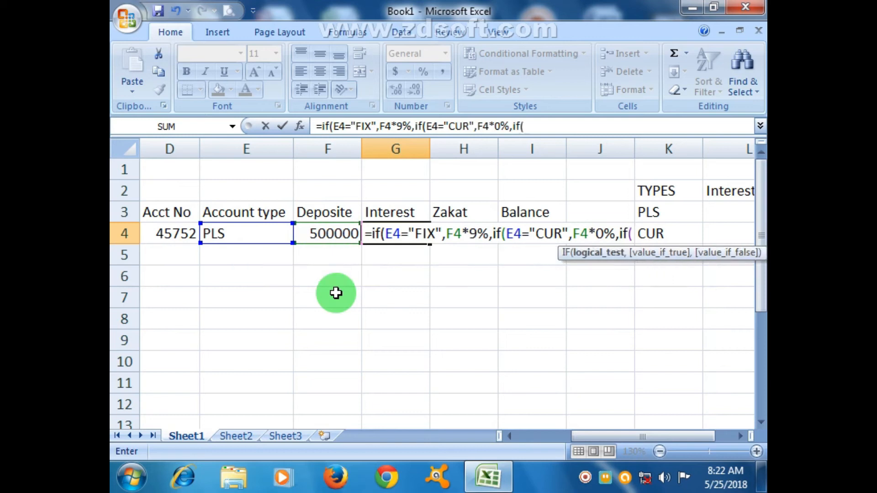
Complete the G4 formula with a third IF condition that returns F4*7% when E4 equals "PLS"
{"action": "left_click", "coordinate": [269, 235]}
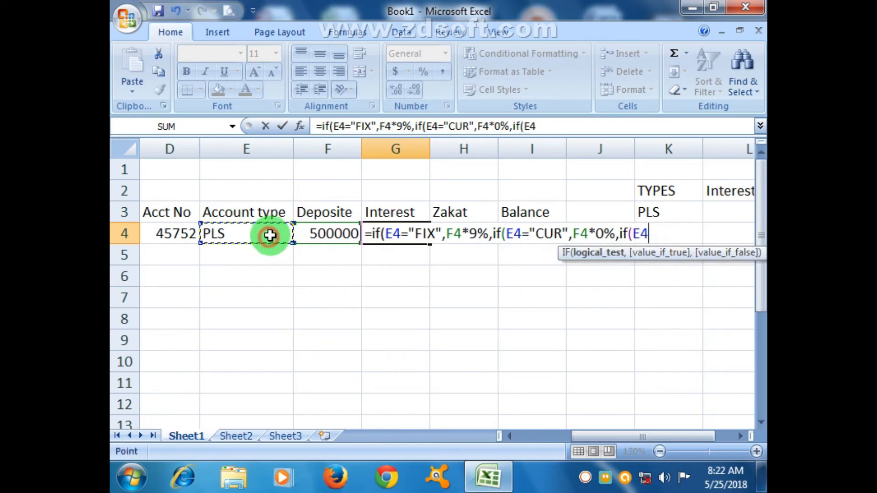
{"action": "type", "text": "="}
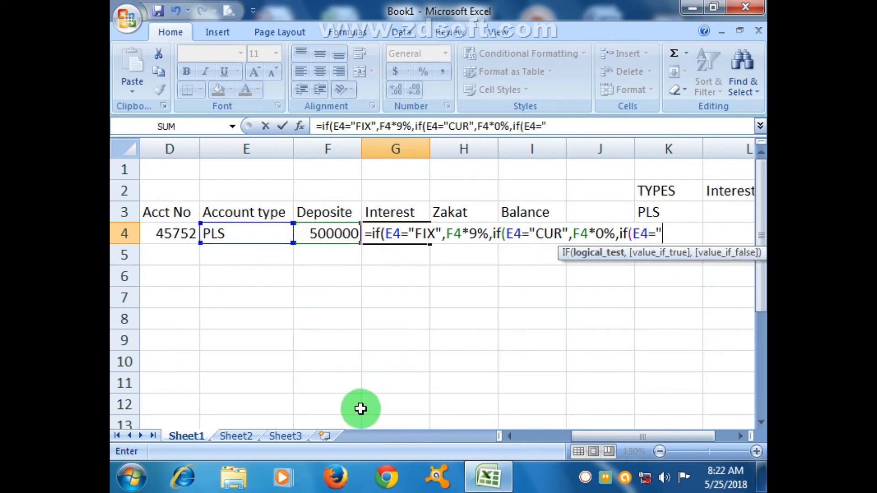
{"action": "type", "text": "\"PLS\","}
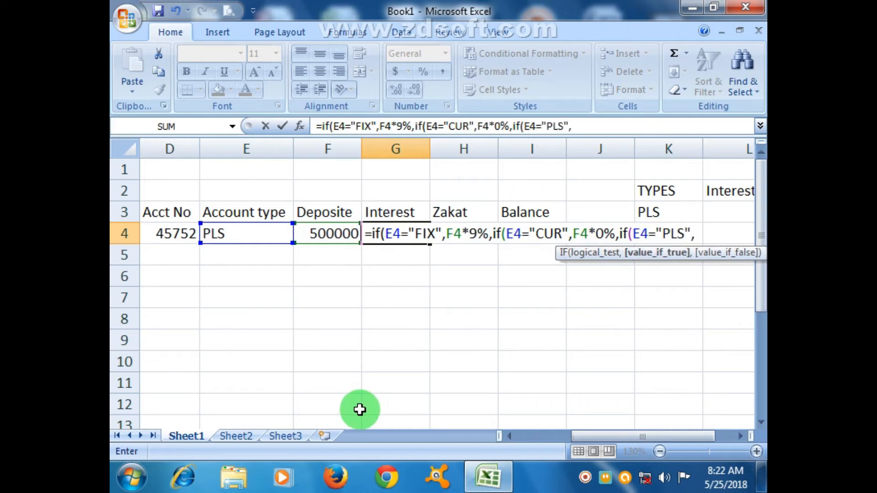
{"action": "left_click", "coordinate": [329, 239]}
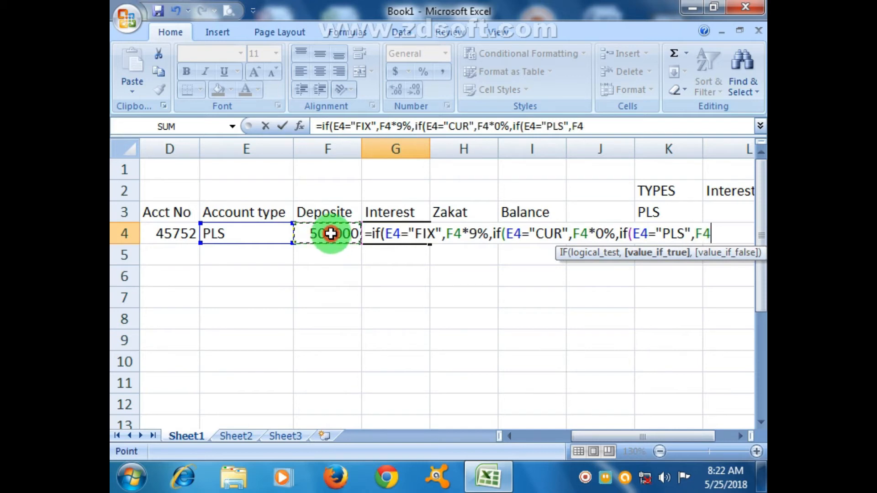
{"action": "type", "text": "*7%"}
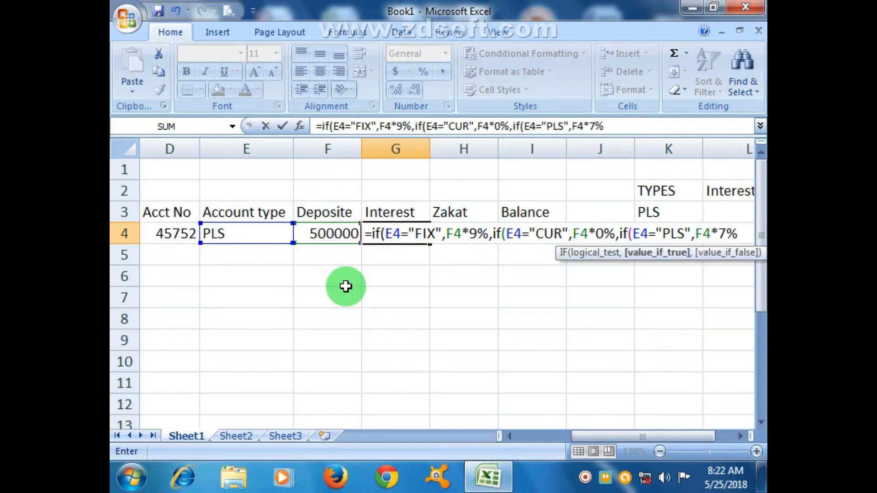
{"action": "type", "text": ")))"}
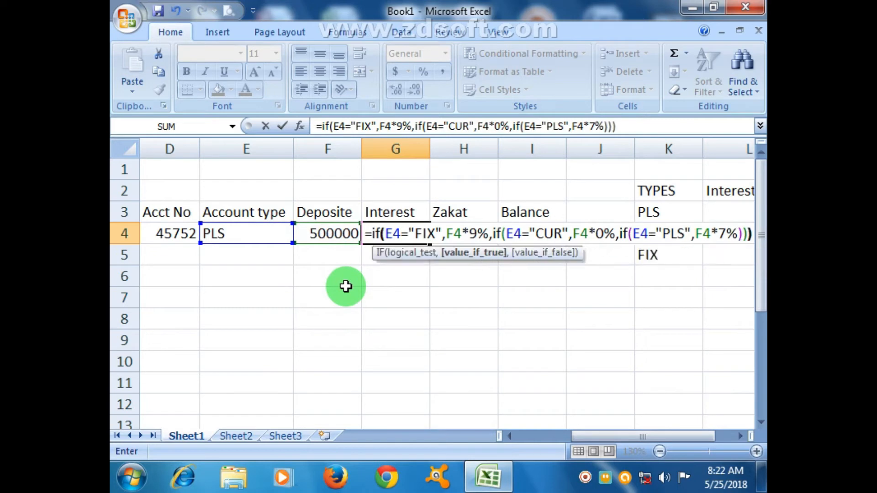
{"action": "key", "text": "Return"}
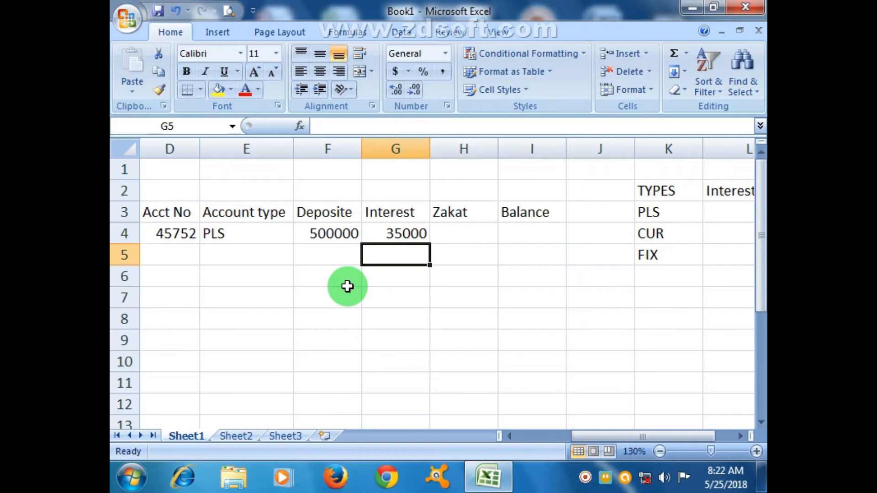
Insert a blank column between the Interest and Zakat columns
{"action": "left_click", "coordinate": [470, 153]}
{"action": "right_click", "coordinate": [462, 150]}
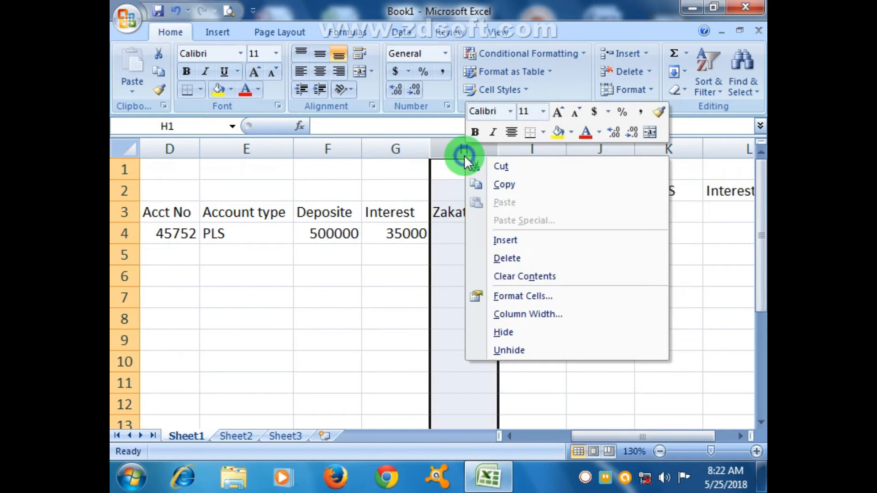
{"action": "left_click", "coordinate": [529, 238]}
{"action": "left_click", "coordinate": [574, 293]}
Enter the heading Per Month in H3 and widen column H to fit the heading
{"action": "left_click", "coordinate": [461, 211]}
{"action": "type", "text": "Per Mon"}
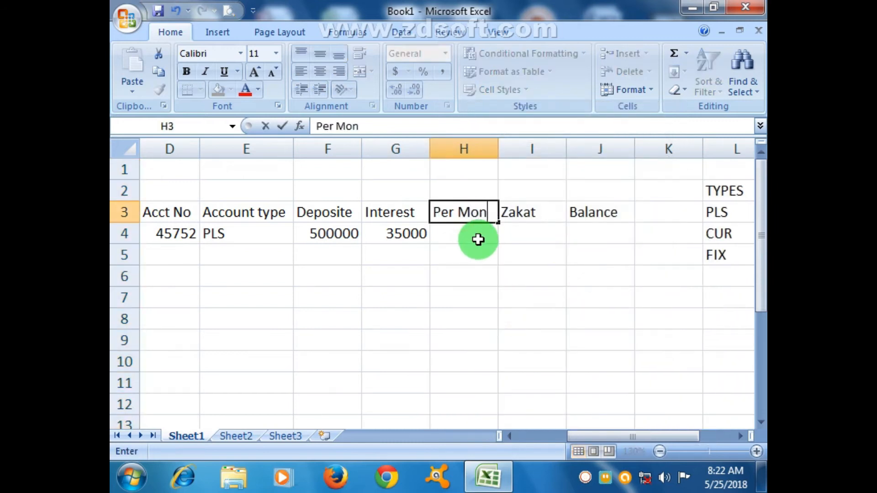
{"action": "type", "text": "th"}
{"action": "left_click", "coordinate": [478, 239]}
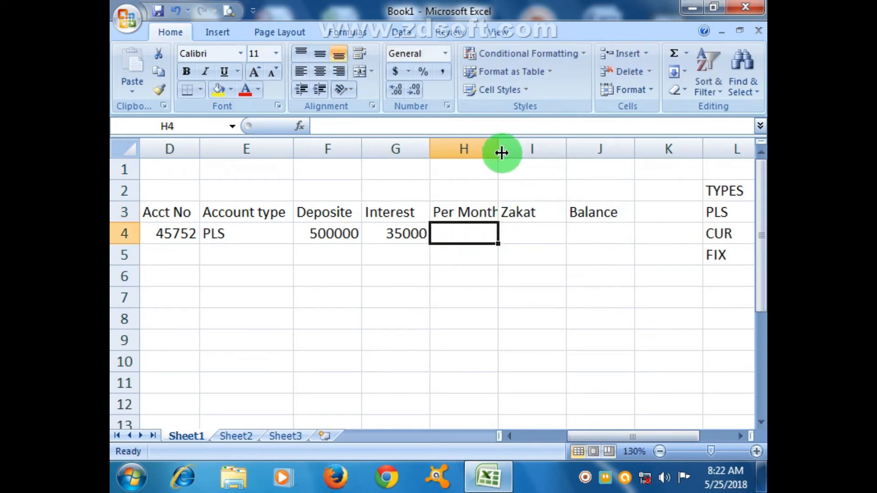
{"action": "left_click_drag", "start_coordinate": [499, 150], "coordinate": [507, 201]}
Calculate the monthly interest in H4 with =G4/12 and display it without decimal places
{"action": "type", "text": "="}
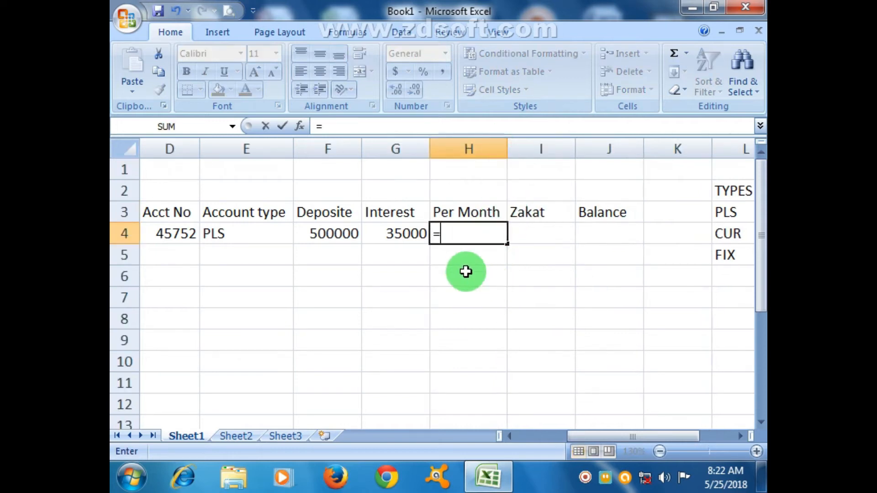
{"action": "left_click", "coordinate": [408, 238]}
{"action": "type", "text": "/12"}
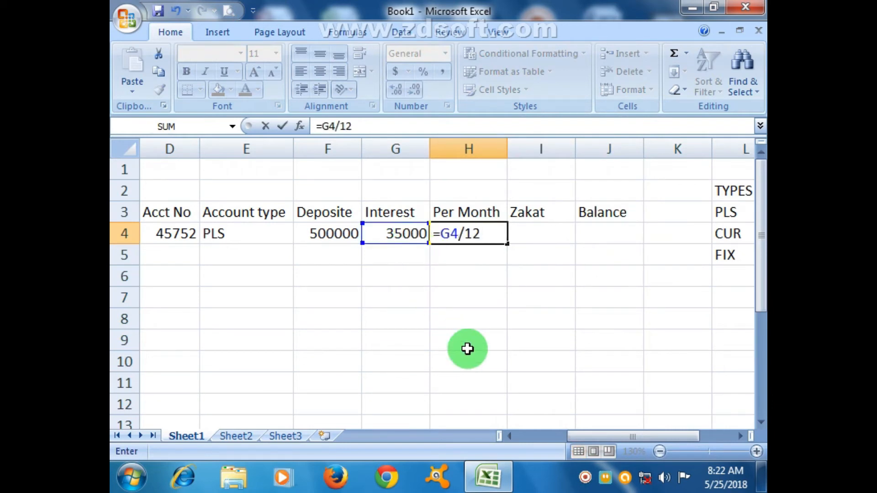
{"action": "key", "text": "Return"}
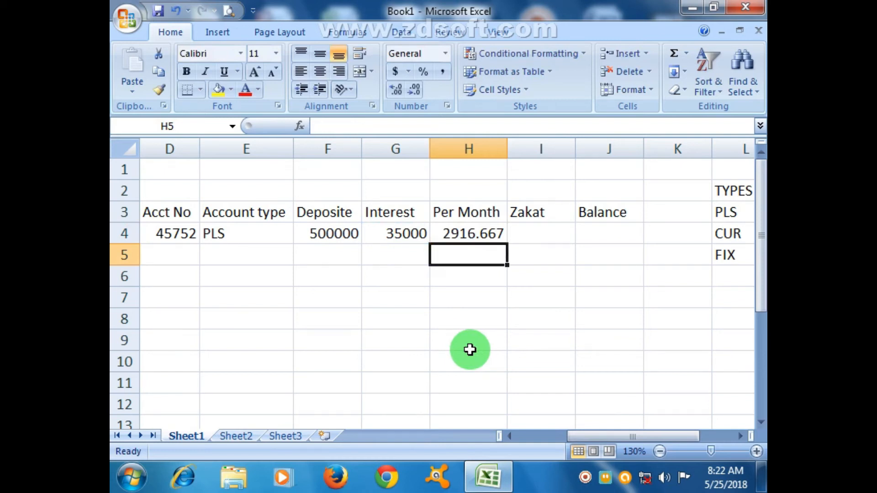
{"action": "left_click", "coordinate": [481, 235]}
{"action": "left_click", "coordinate": [415, 88]}
{"action": "left_click", "coordinate": [415, 88]}
{"action": "left_click", "coordinate": [416, 88]}
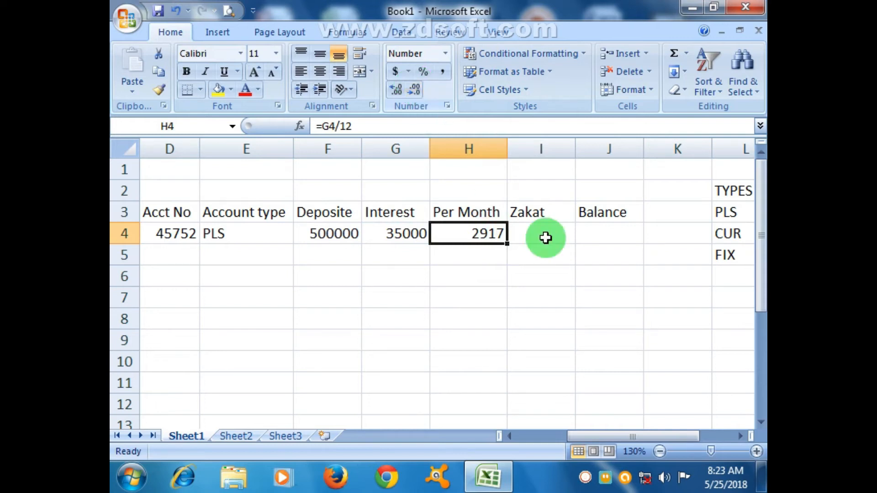
Add a Zakat row below FIX in the rate table, in L6, with a rate of 2.50% in M6
{"action": "left_click", "coordinate": [562, 237]}
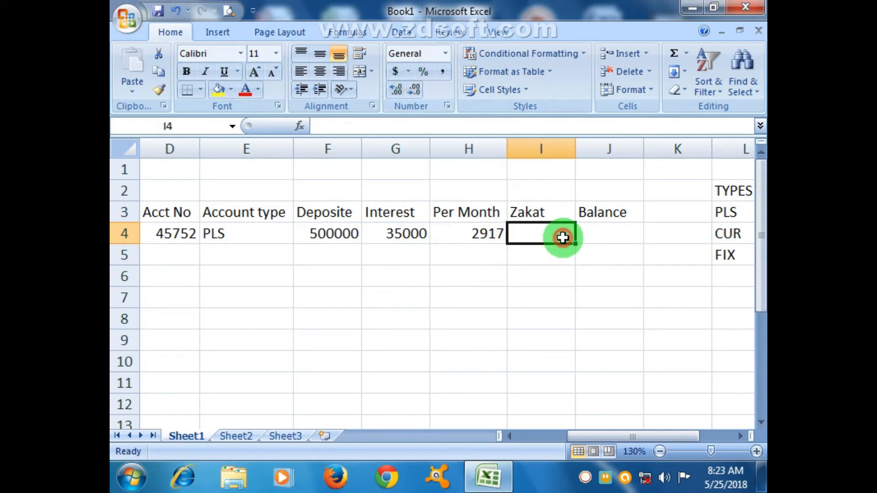
{"action": "left_click", "coordinate": [741, 436]}
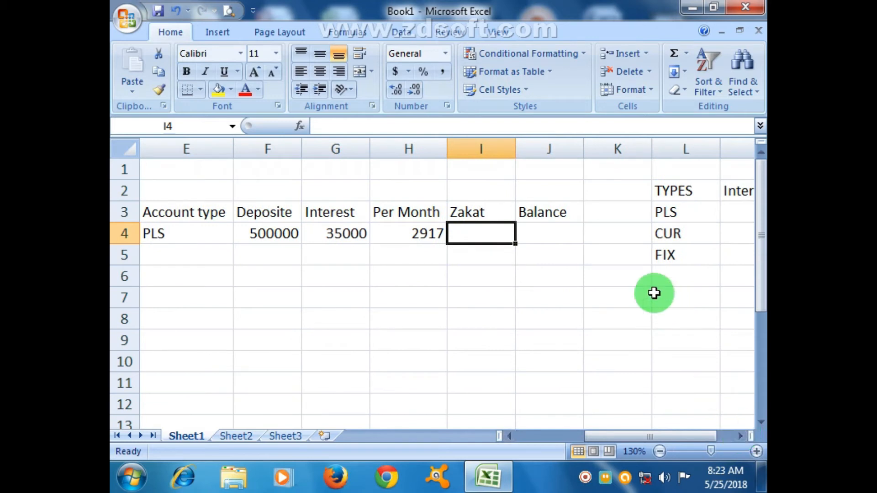
{"action": "left_click", "coordinate": [672, 277]}
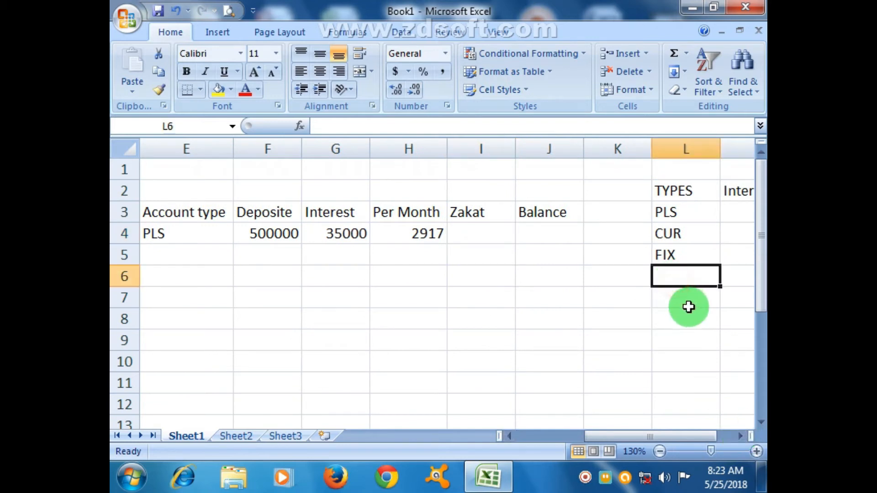
{"action": "type", "text": "Zakat"}
{"action": "key", "text": "Tab"}
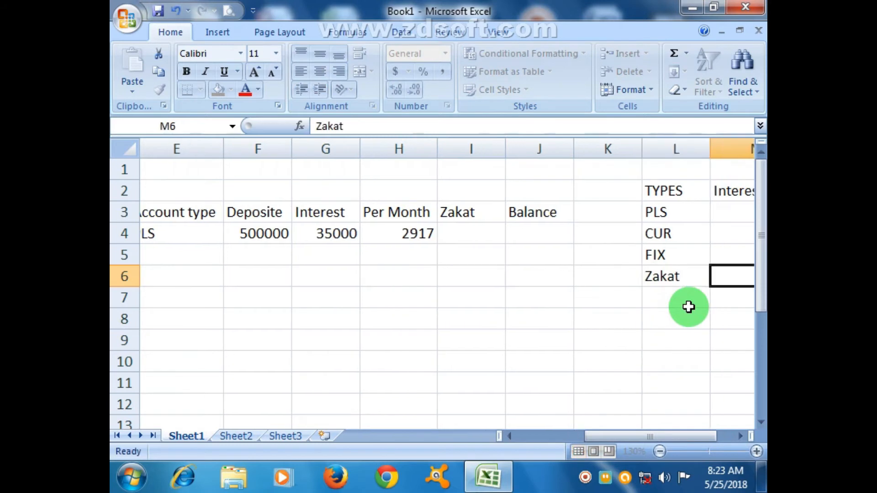
{"action": "type", "text": "2.50%"}
{"action": "key", "text": "Return"}
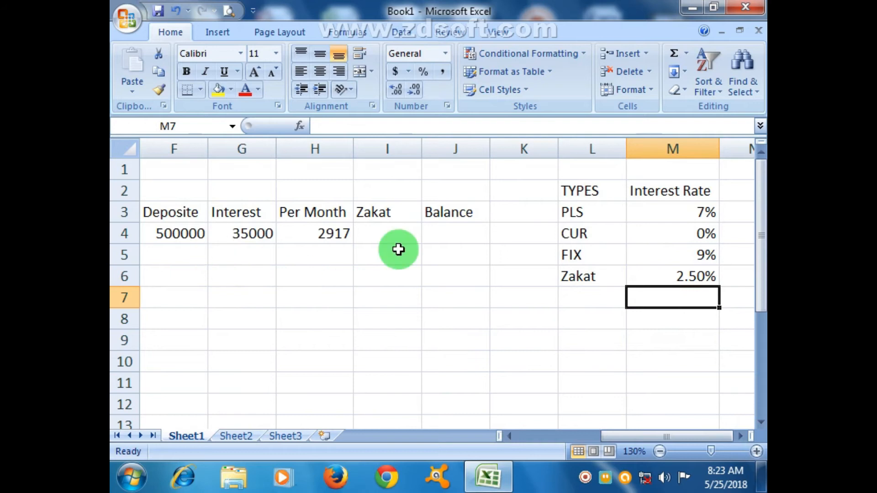
{"action": "left_click", "coordinate": [583, 255]}
{"action": "left_click", "coordinate": [586, 211]}
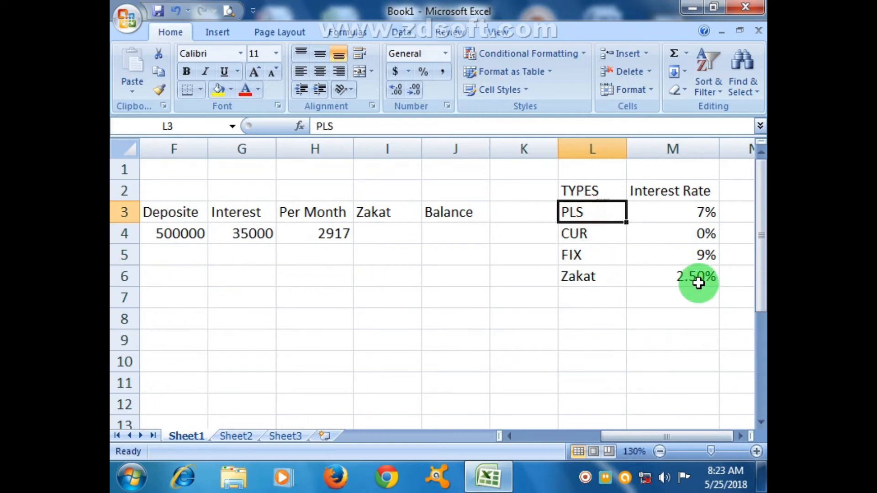
{"action": "left_click", "coordinate": [588, 236]}
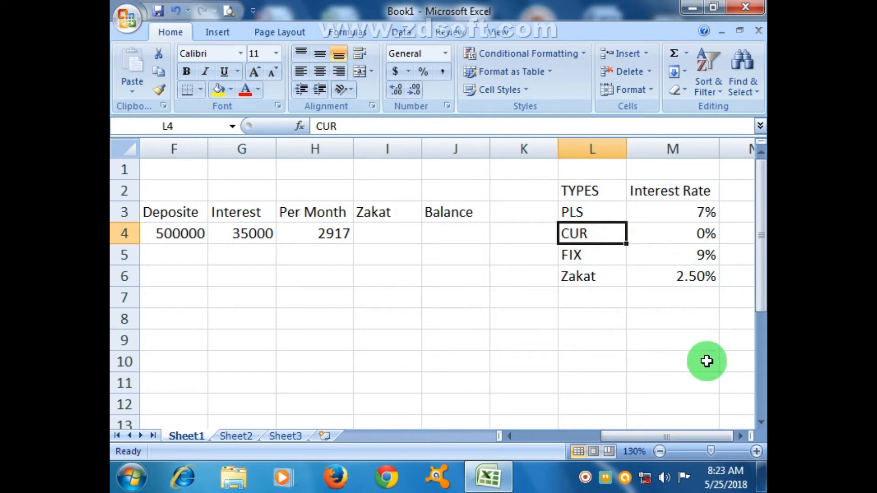
{"action": "left_click_drag", "start_coordinate": [709, 434], "coordinate": [692, 436]}
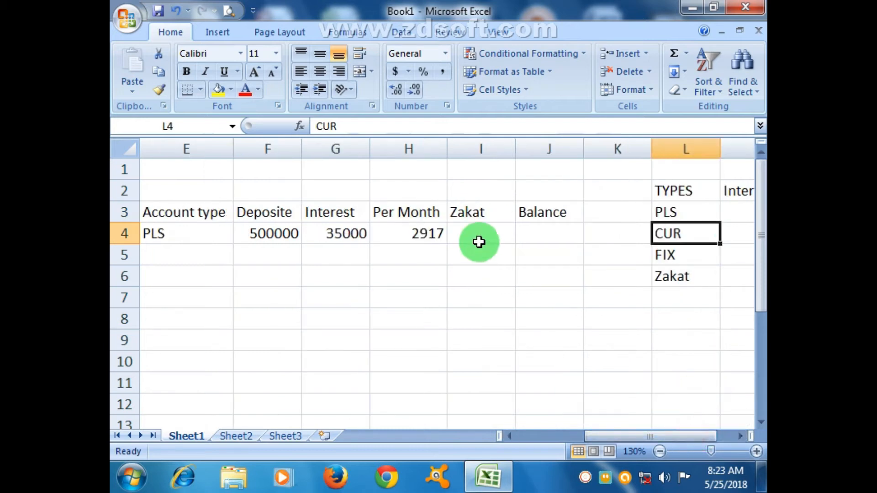
{"action": "left_click", "coordinate": [477, 235]}
{"action": "left_click", "coordinate": [194, 237]}
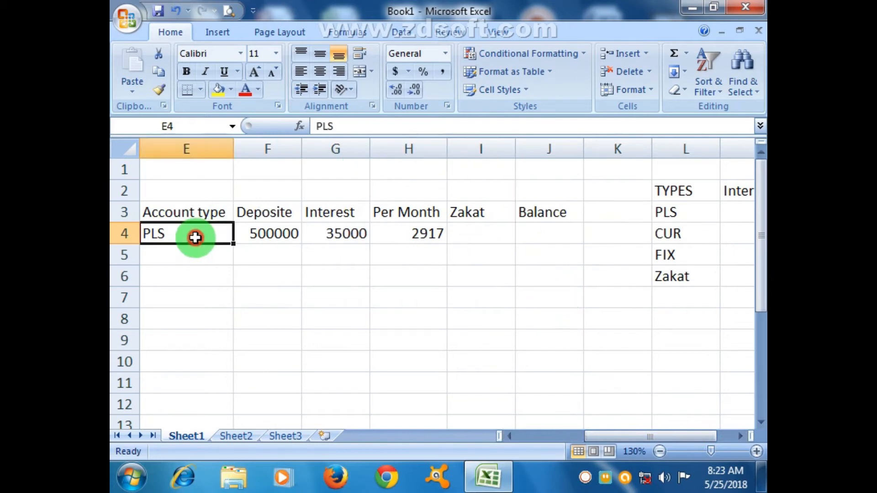
{"action": "left_click", "coordinate": [261, 237]}
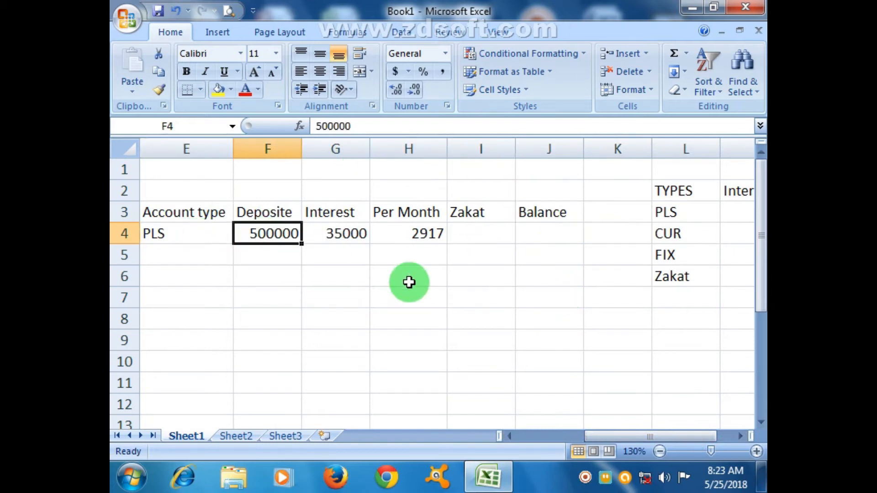
{"action": "left_click", "coordinate": [190, 237]}
{"action": "left_click", "coordinate": [273, 232]}
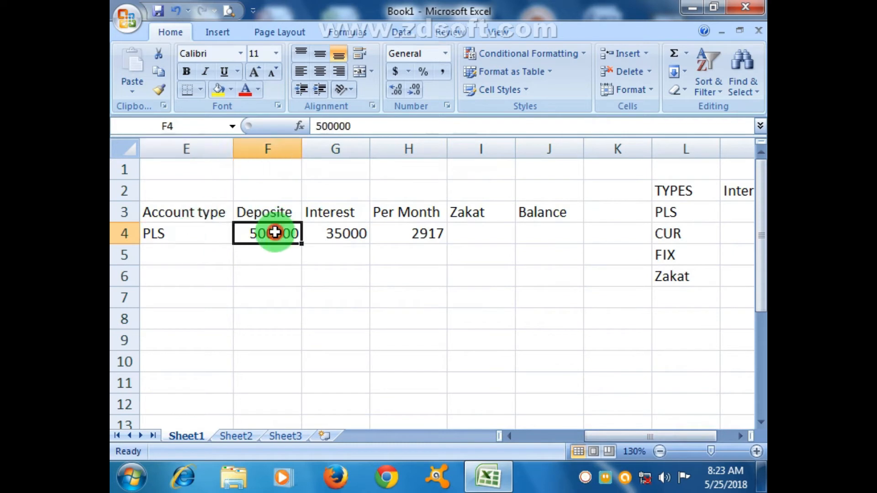
{"action": "left_click", "coordinate": [178, 230]}
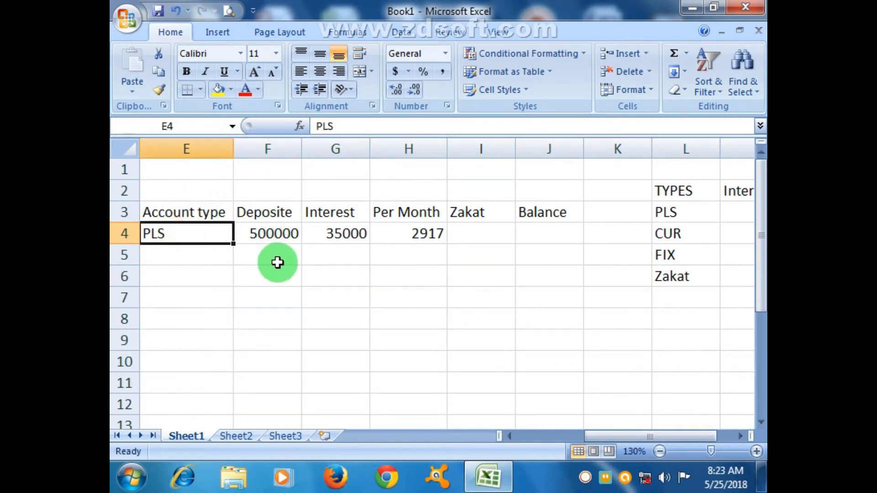
{"action": "left_click", "coordinate": [480, 218]}
Start the Zakat formula in I4 with an IF test charging F4*2.5% when E4 is "PLS", followed by a nested IF
{"action": "left_click", "coordinate": [486, 236]}
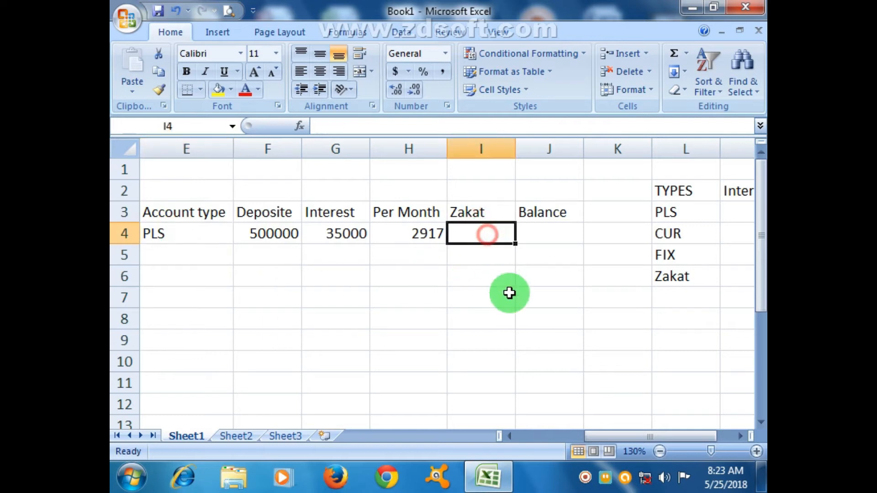
{"action": "type", "text": "=if"}
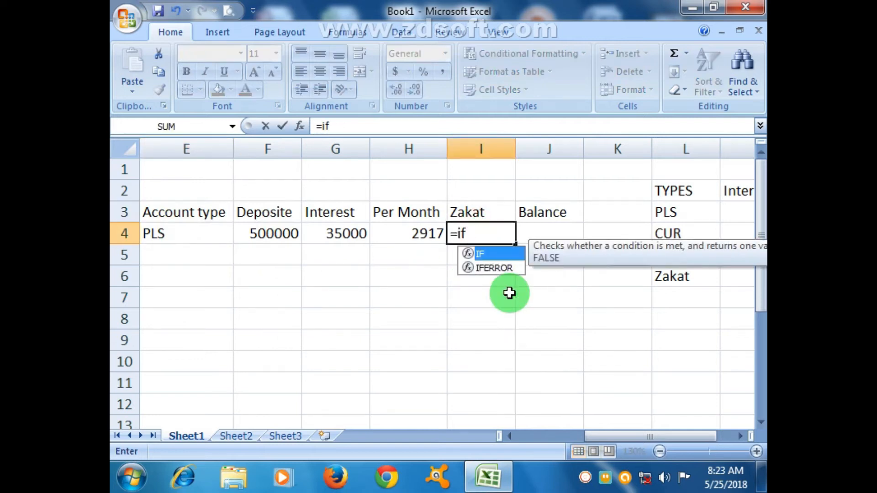
{"action": "type", "text": "("}
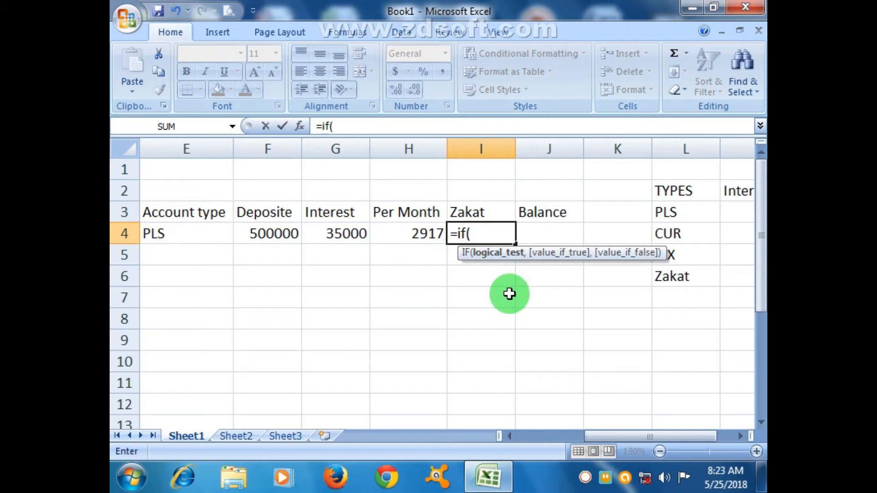
{"action": "left_click", "coordinate": [188, 232]}
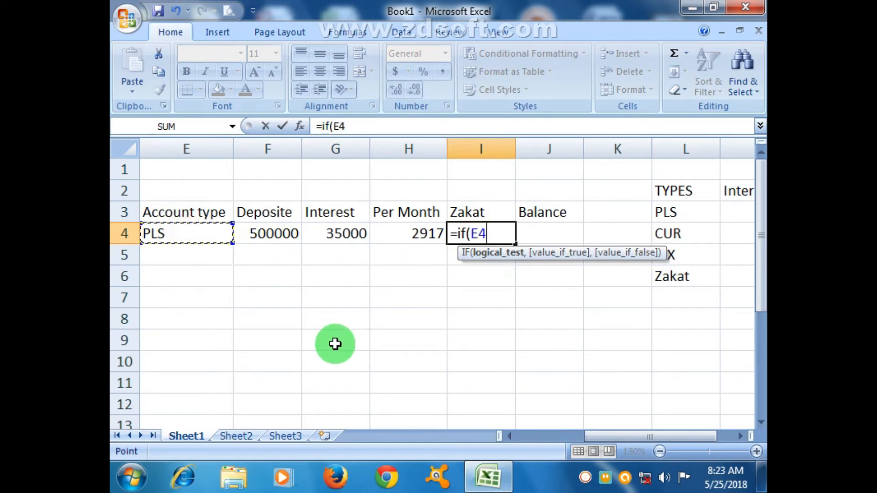
{"action": "type", "text": "="}
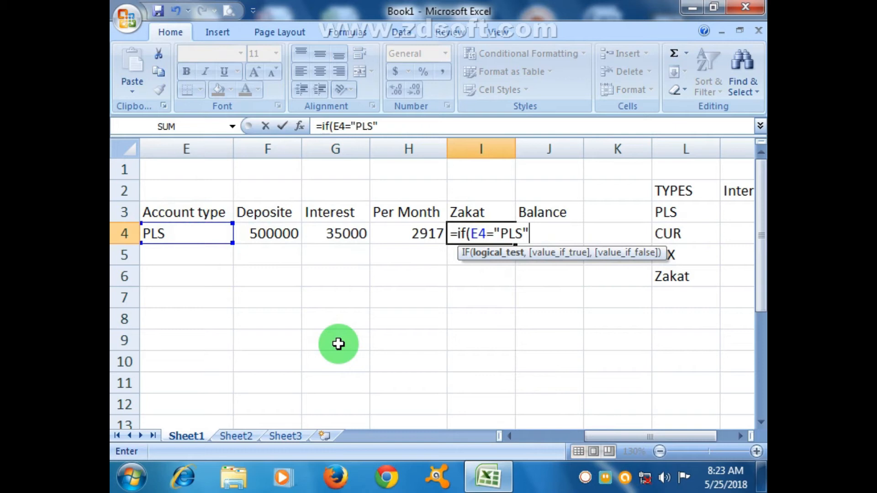
{"action": "type", "text": "\"PLS\","}
{"action": "left_click", "coordinate": [264, 234]}
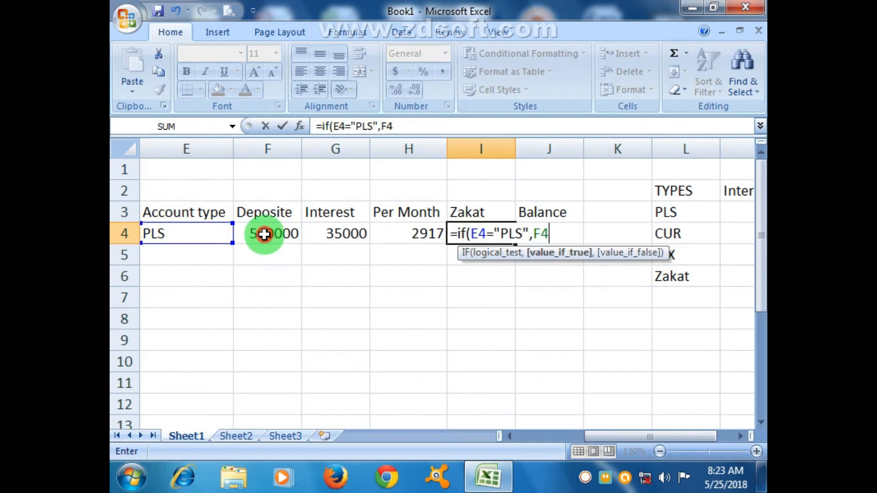
{"action": "type", "text": "*2.5%"}
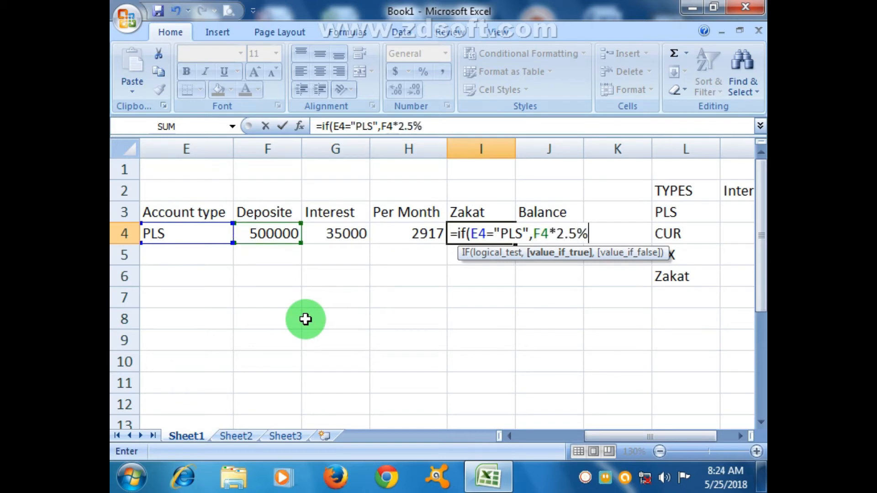
{"action": "type", "text": ",IF("}
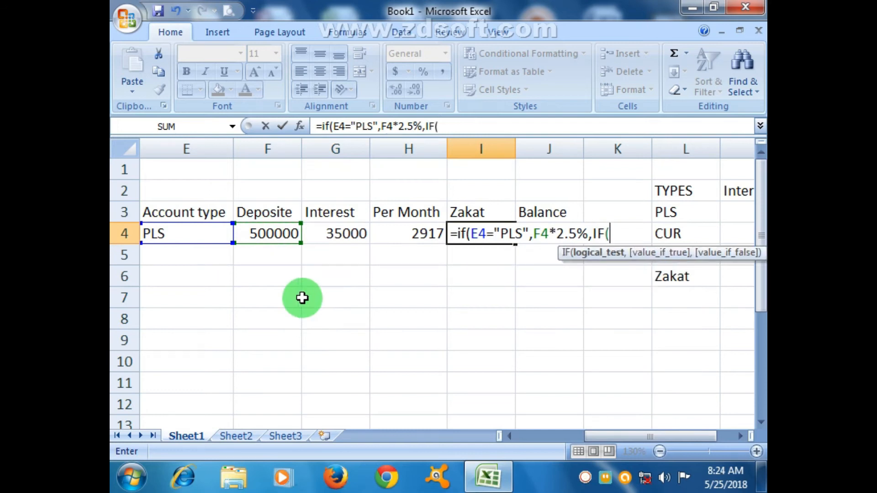
Continue the Zakat formula with the test E4="CUR" returning F4*0%, followed by a third nested IF
{"action": "left_click", "coordinate": [190, 234]}
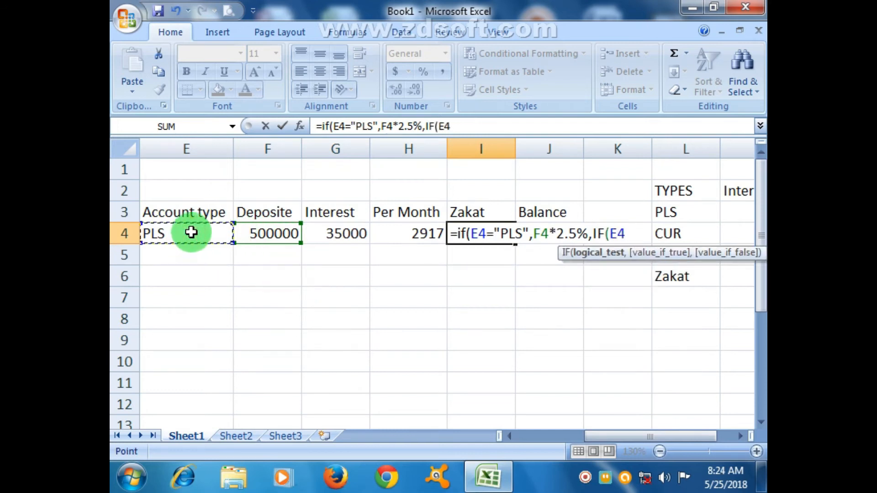
{"action": "type", "text": "=\"CUR\","}
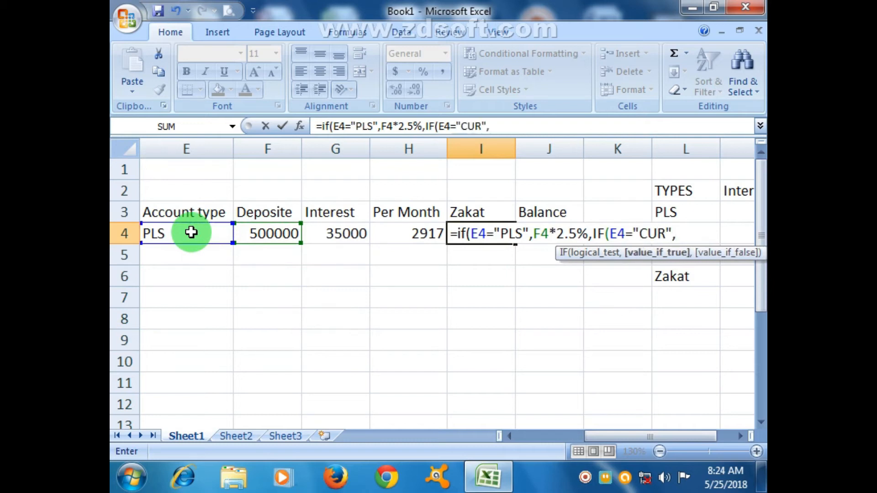
{"action": "left_click", "coordinate": [258, 230]}
{"action": "type", "text": "*0%,IF("}
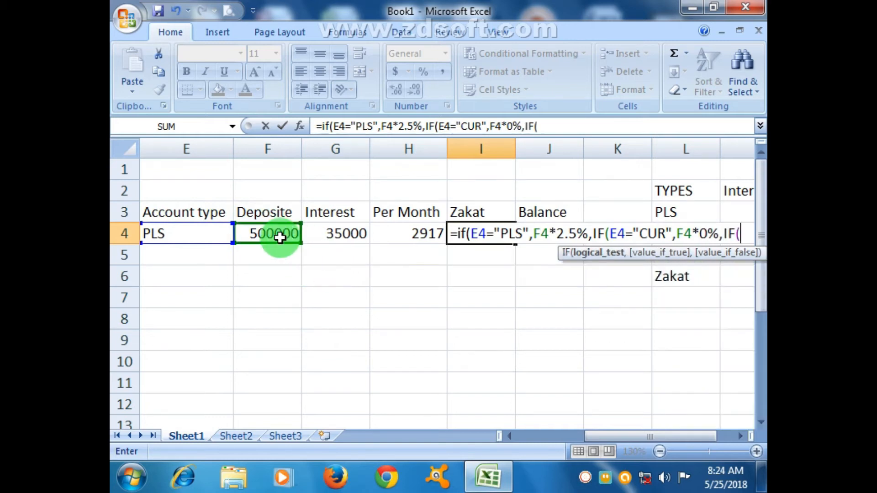
Complete the Zakat formula with the test E4="FIX" returning F4*2.5%, and widen column I slightly
{"action": "left_click", "coordinate": [215, 234]}
{"action": "type", "text": "="}
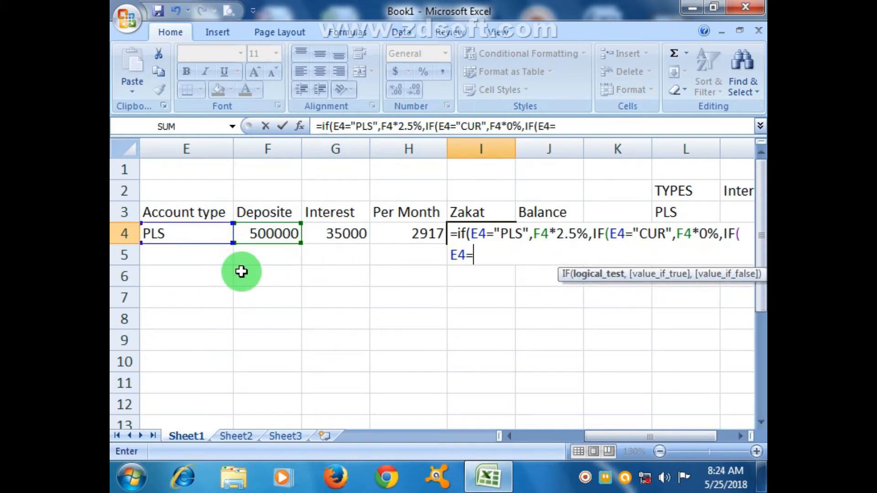
{"action": "type", "text": "\"FIX\","}
{"action": "left_click", "coordinate": [255, 230]}
{"action": "type", "text": "*2.5"}
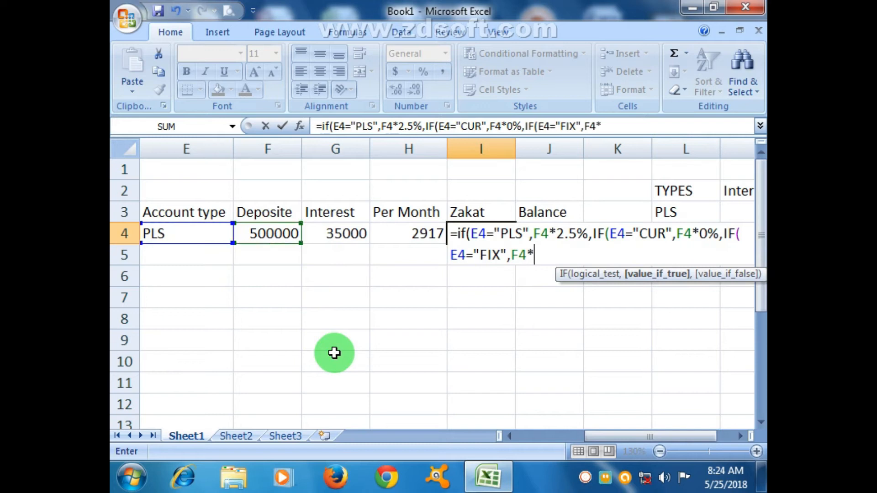
{"action": "type", "text": "%"}
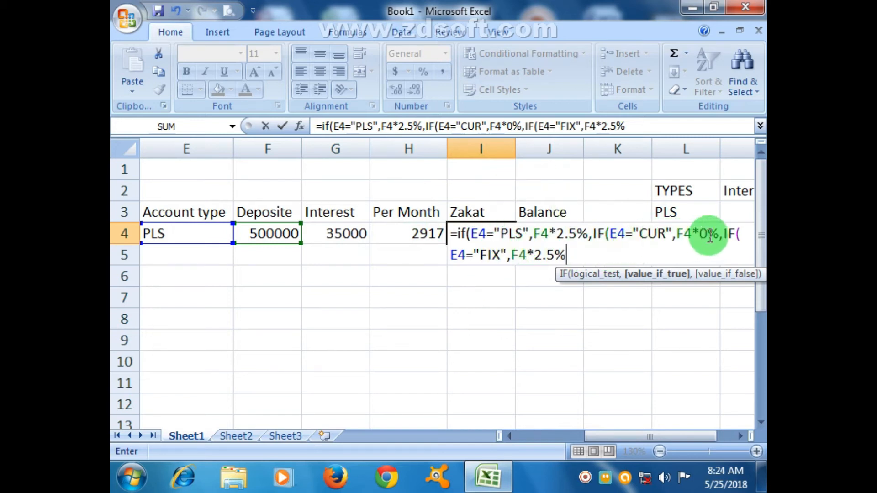
{"action": "type", "text": ")))"}
{"action": "key", "text": "Return"}
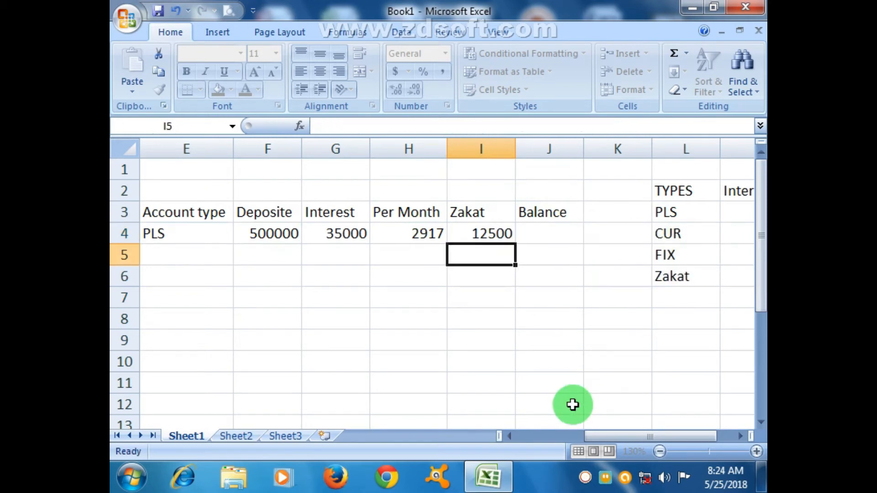
{"action": "left_click_drag", "start_coordinate": [516, 150], "coordinate": [540, 147]}
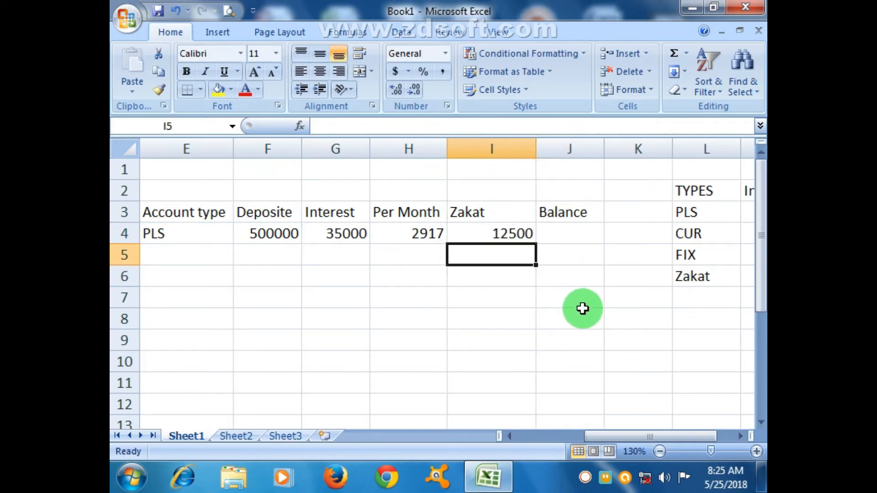
Insert a blank column between Zakat and Balance and enter the heading Per Month in J3
{"action": "right_click", "coordinate": [579, 149]}
{"action": "left_click", "coordinate": [634, 236]}
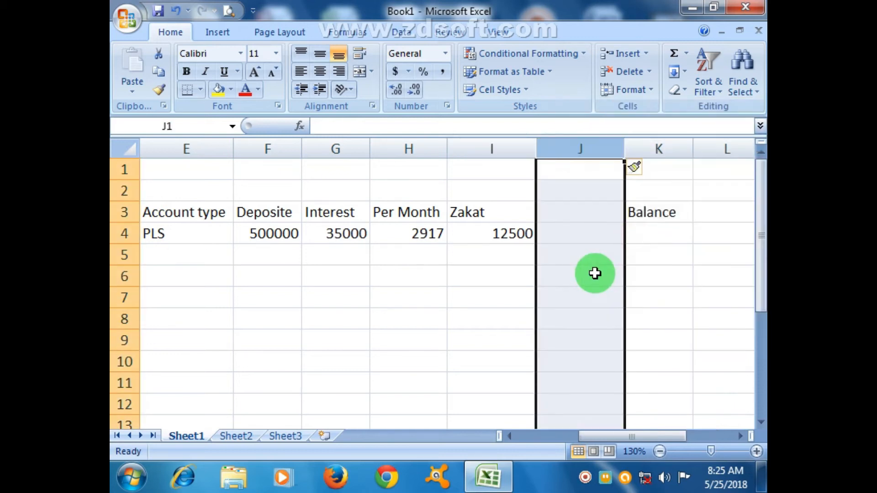
{"action": "left_click", "coordinate": [595, 273]}
{"action": "left_click", "coordinate": [596, 214]}
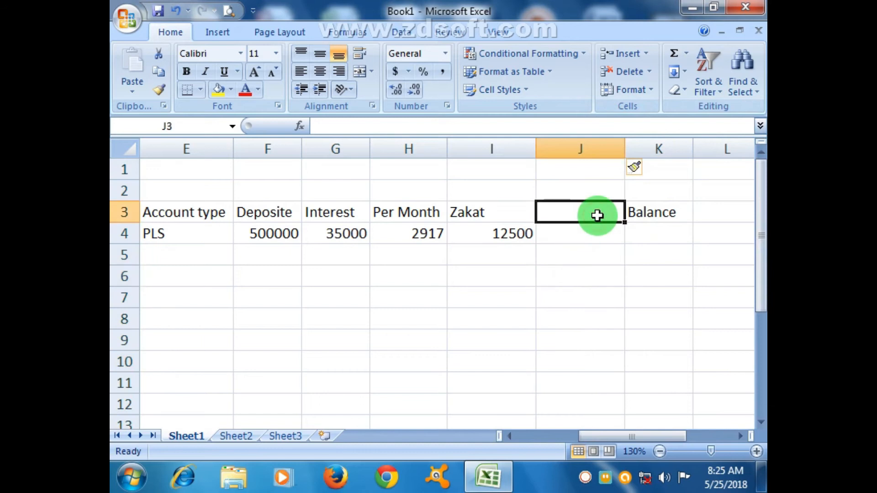
{"action": "type", "text": "pER"}
{"action": "key", "text": "BackSpace"}
{"action": "key", "text": "BackSpace"}
{"action": "key", "text": "BackSpace"}
{"action": "type", "text": "Per Month"}
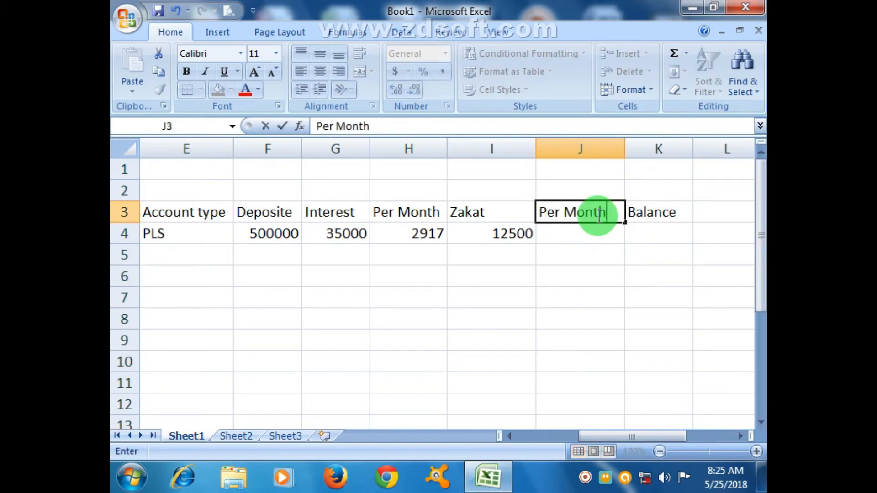
{"action": "left_click", "coordinate": [626, 271]}
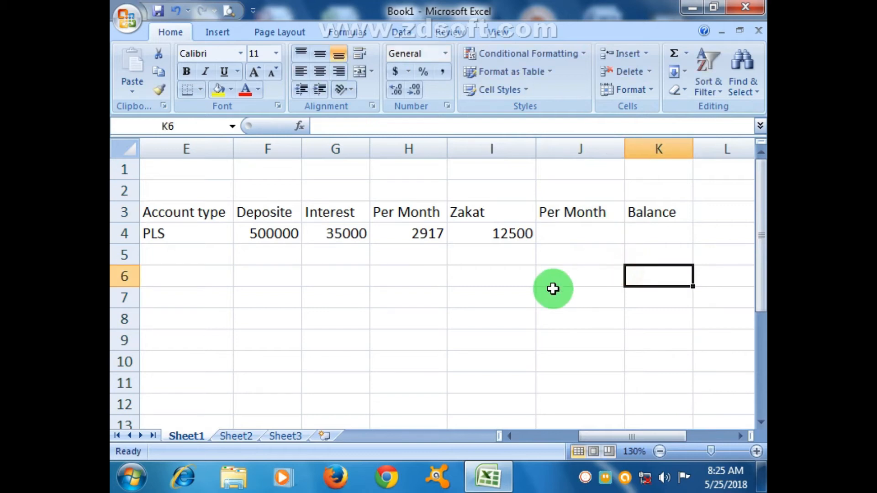
Undo the Per Month heading in J3 and the column inserted before Balance
{"action": "key", "text": "ctrl+z"}
{"action": "key", "text": "ctrl+z"}
{"action": "key", "text": "ctrl+z"}
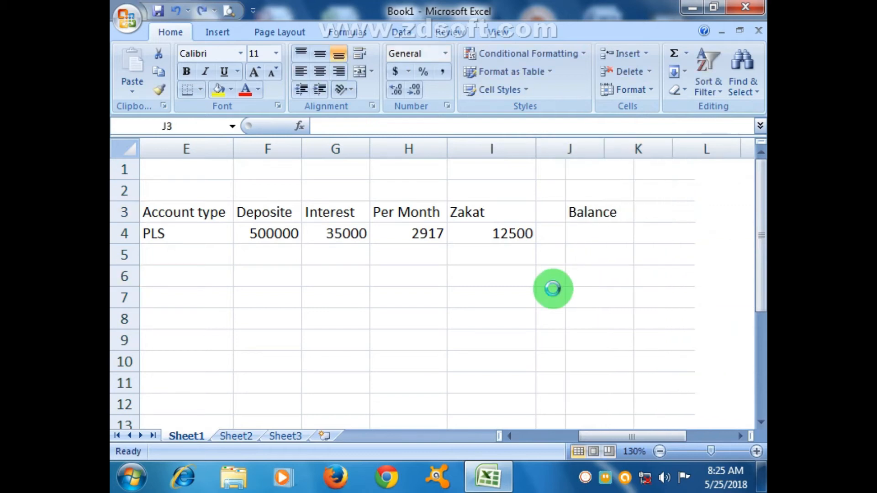
Delete the Per Month column H between Interest and Zakat
{"action": "right_click", "coordinate": [422, 149]}
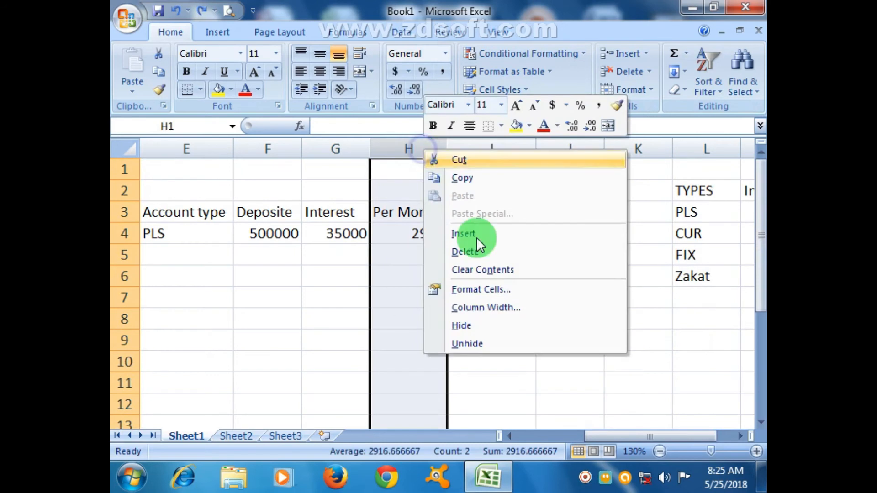
{"action": "left_click", "coordinate": [487, 248]}
{"action": "left_click", "coordinate": [517, 297]}
{"action": "left_click", "coordinate": [555, 215]}
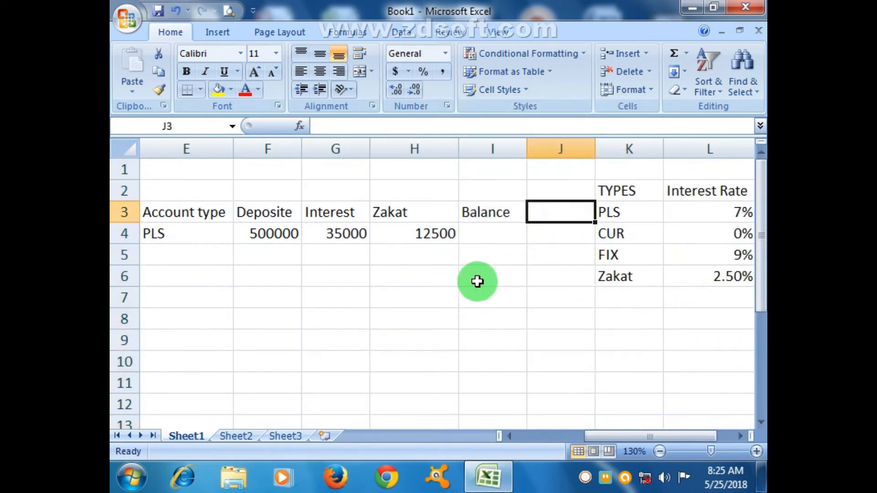
Examine the deposit in F4 and the interest and zakat formulas in G4 and H4 that feed the balance
{"action": "left_click", "coordinate": [500, 232]}
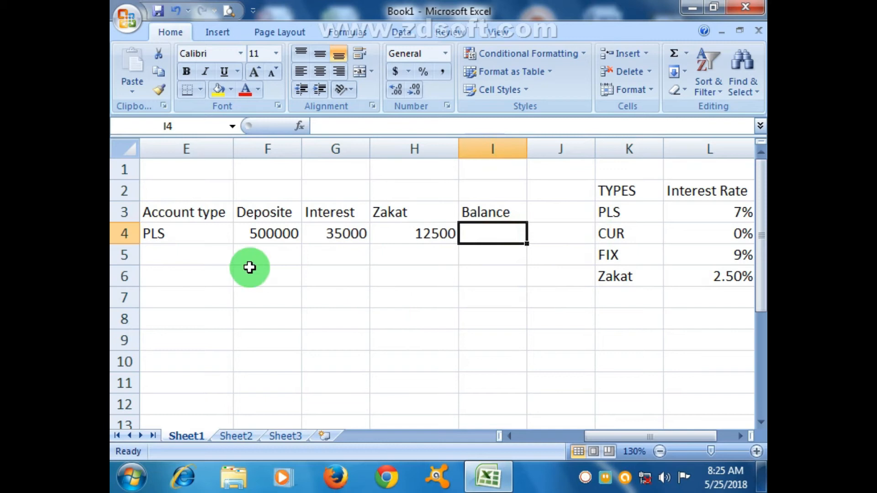
{"action": "left_click", "coordinate": [246, 234]}
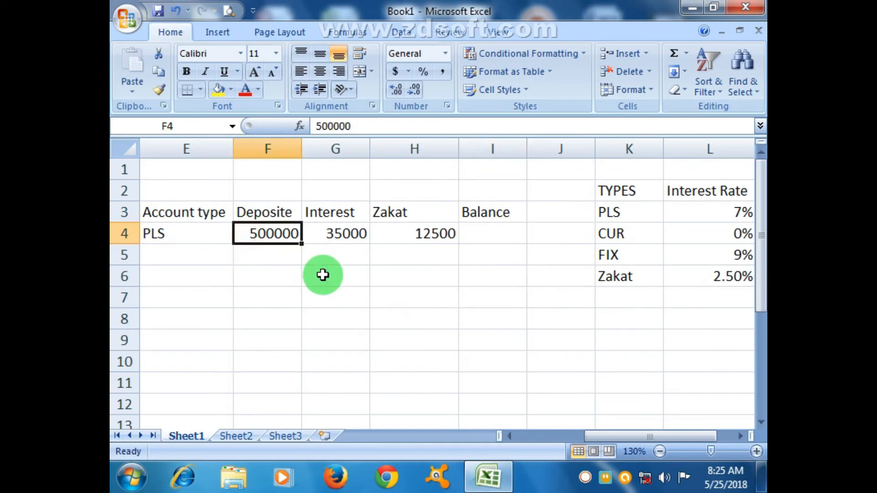
{"action": "left_click", "coordinate": [341, 231]}
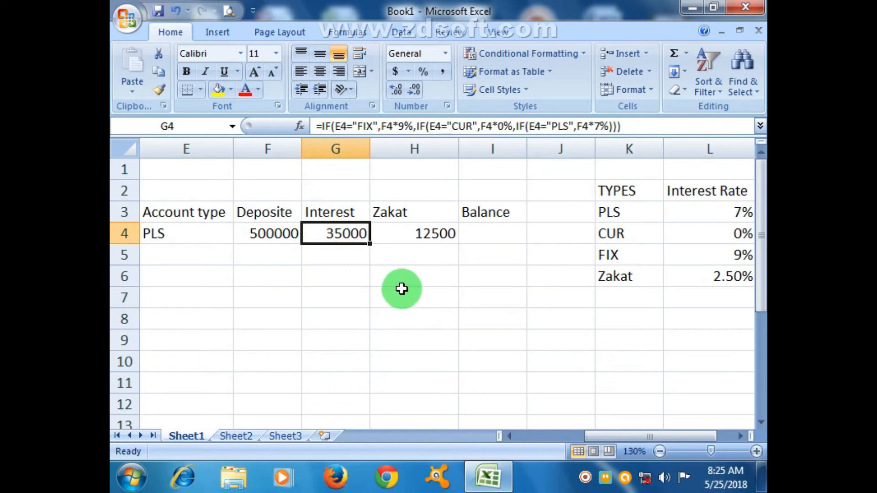
{"action": "left_click", "coordinate": [441, 232]}
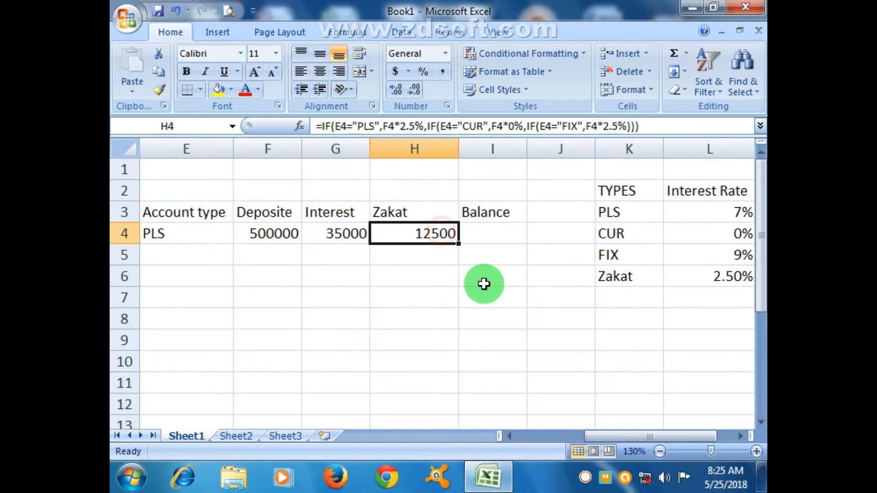
{"action": "left_click", "coordinate": [512, 231]}
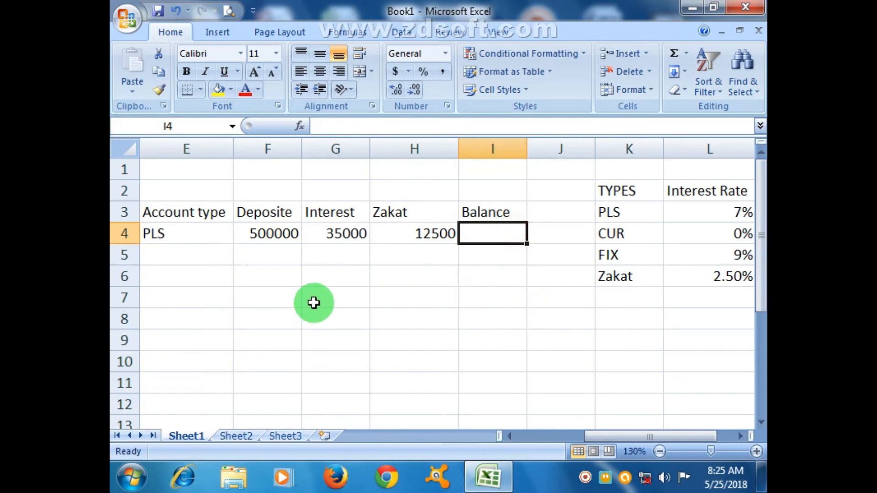
{"action": "left_click", "coordinate": [278, 234]}
{"action": "left_click", "coordinate": [357, 241]}
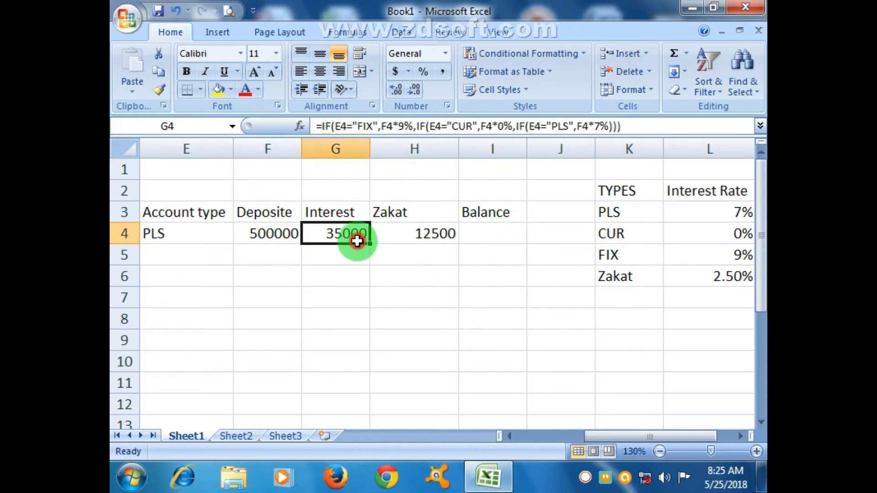
{"action": "left_click", "coordinate": [428, 237]}
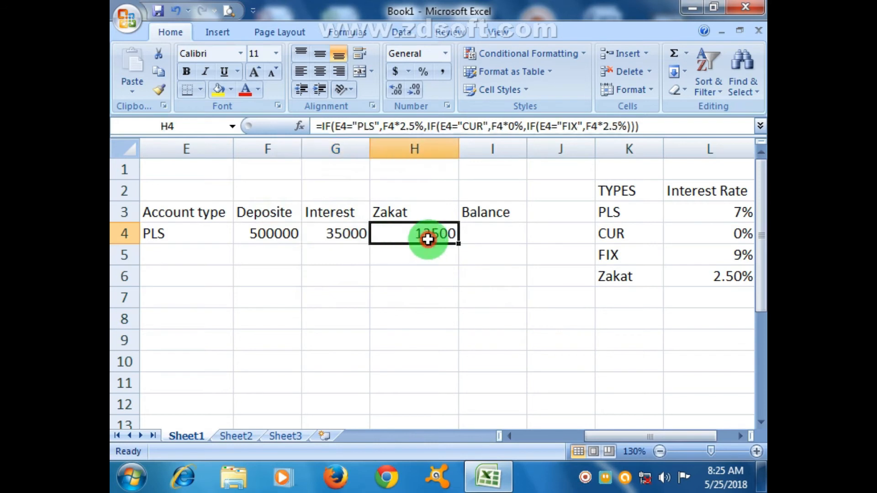
Enter the balance formula =F4+G4-H4 in I4, adding interest to the deposit and subtracting zakat
{"action": "left_click", "coordinate": [496, 236]}
{"action": "type", "text": "="}
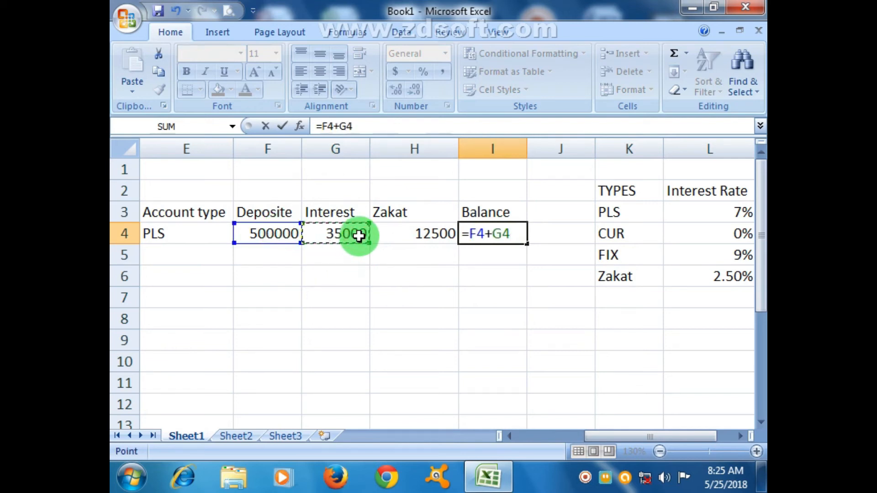
{"action": "type", "text": "-"}
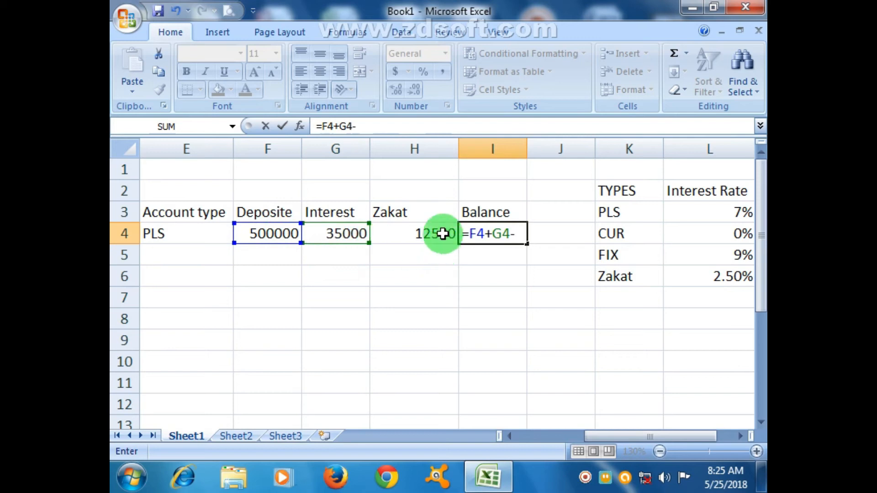
{"action": "left_click", "coordinate": [446, 233]}
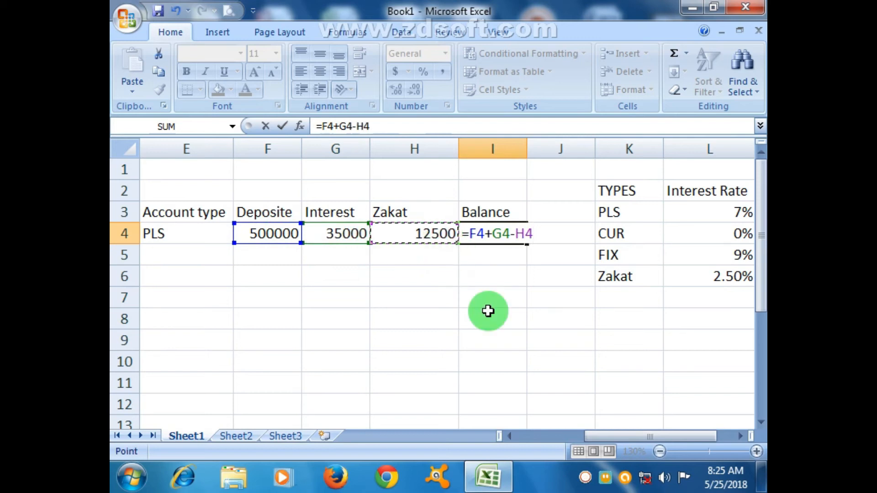
{"action": "key", "text": "Return"}
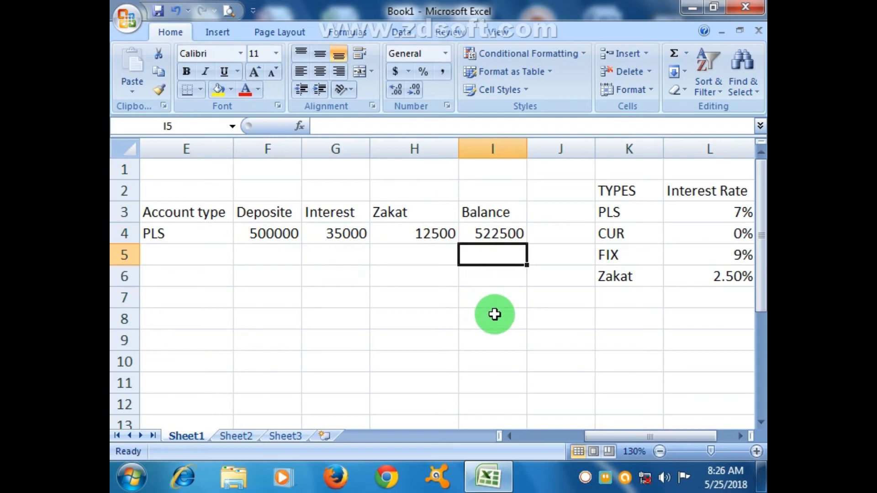
Enter the account type FIX in both E5 and E6
{"action": "left_click", "coordinate": [508, 436]}
{"action": "left_click", "coordinate": [509, 437]}
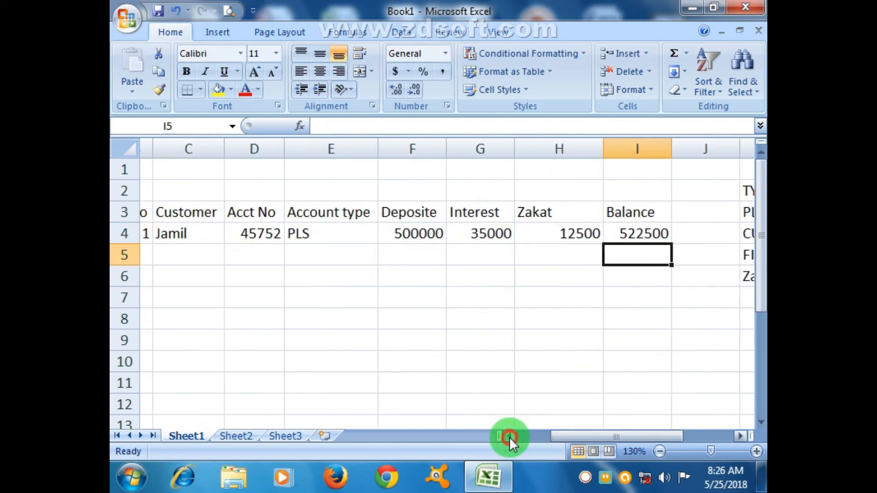
{"action": "left_click", "coordinate": [509, 436]}
{"action": "left_click", "coordinate": [341, 255]}
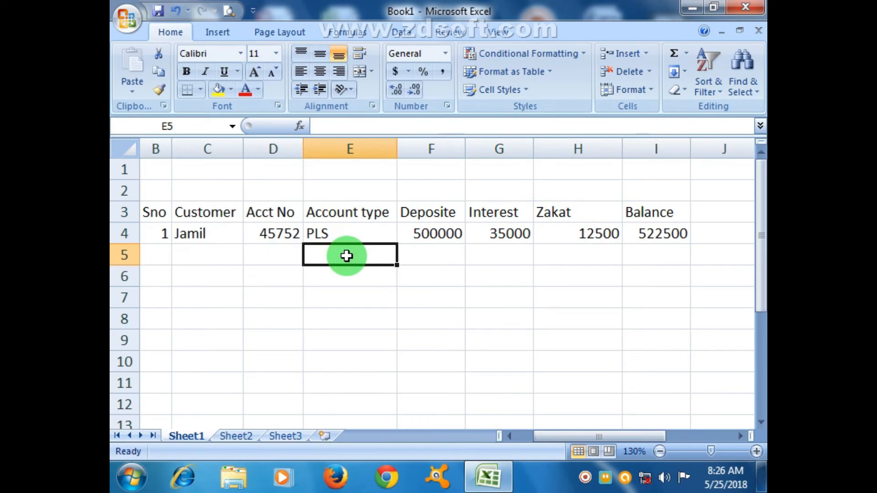
{"action": "type", "text": "FI"}
{"action": "key", "text": "Return"}
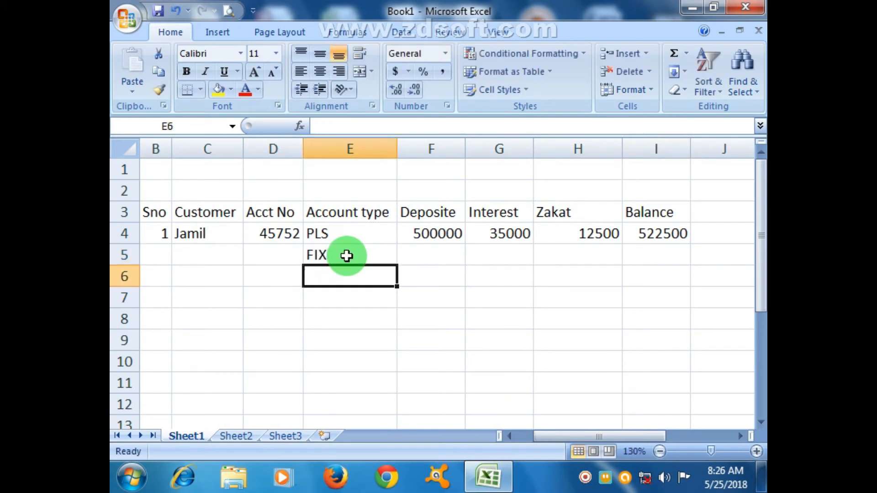
{"action": "type", "text": "FIX"}
{"action": "key", "text": "Return"}
Enter the account types PLS in E7 and CUR in E8
{"action": "type", "text": "PO"}
{"action": "key", "text": "Up"}
{"action": "key", "text": "Down"}
{"action": "type", "text": "P["}
{"action": "key", "text": "Return"}
{"action": "key", "text": "Up"}
{"action": "type", "text": "P"}
{"action": "key", "text": "Return"}
{"action": "type", "text": "CU"}
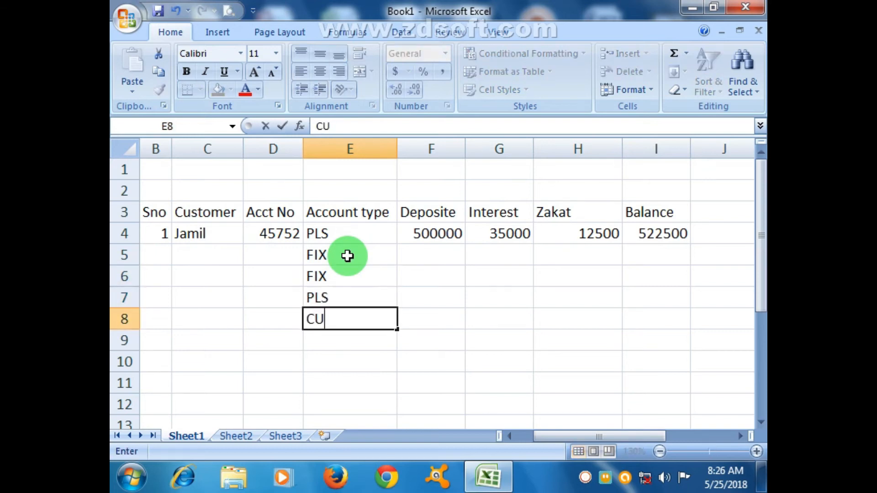
{"action": "type", "text": "R"}
{"action": "key", "text": "Return"}
Fill in the account types for E9 to E13 as PLS, PLS, CUR, FIX and FIX
{"action": "type", "text": "PLS"}
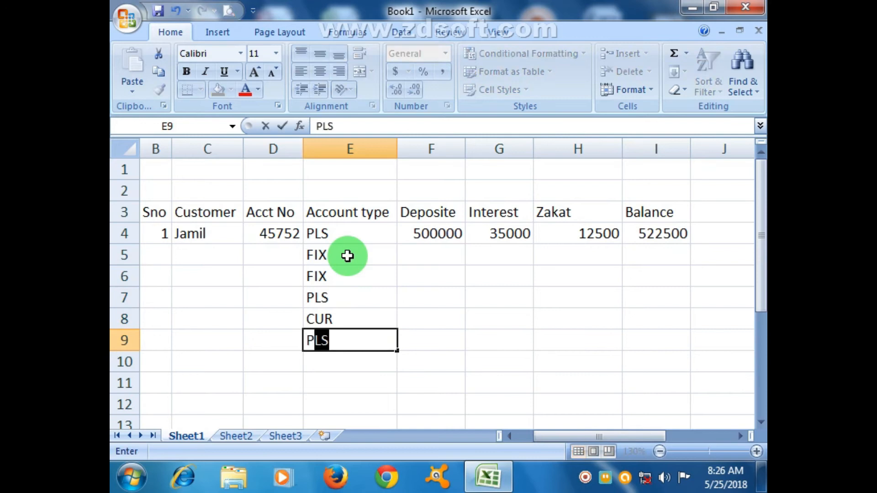
{"action": "key", "text": "Return"}
{"action": "type", "text": "PLS"}
{"action": "key", "text": "Return"}
{"action": "type", "text": "CUR"}
{"action": "key", "text": "Return"}
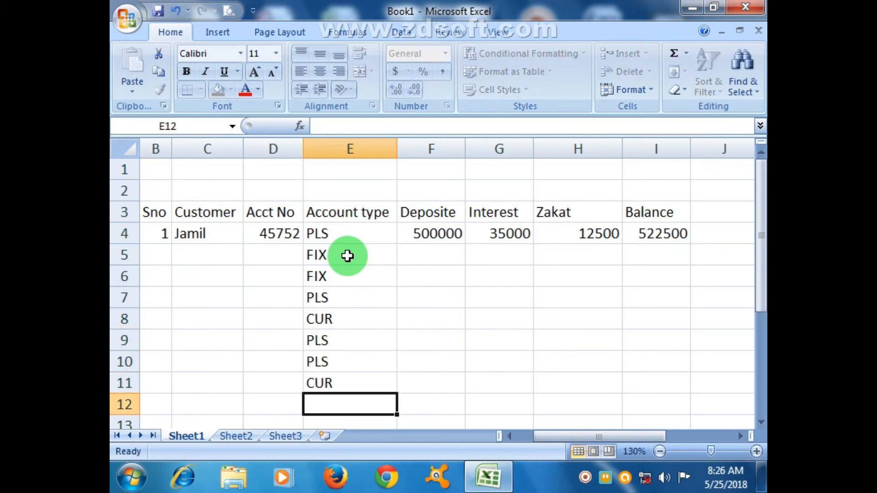
{"action": "type", "text": "F"}
{"action": "key", "text": "Return"}
{"action": "type", "text": "F"}
{"action": "key", "text": "Tab"}
Enter a deposit of 650000 in F5 for the first FIX account
{"action": "key", "text": "Up"}
{"action": "key", "text": "Up"}
{"action": "key", "text": "Up"}
{"action": "key", "text": "Up"}
{"action": "key", "text": "Up"}
{"action": "key", "text": "Up"}
{"action": "key", "text": "Up"}
{"action": "key", "text": "Up"}
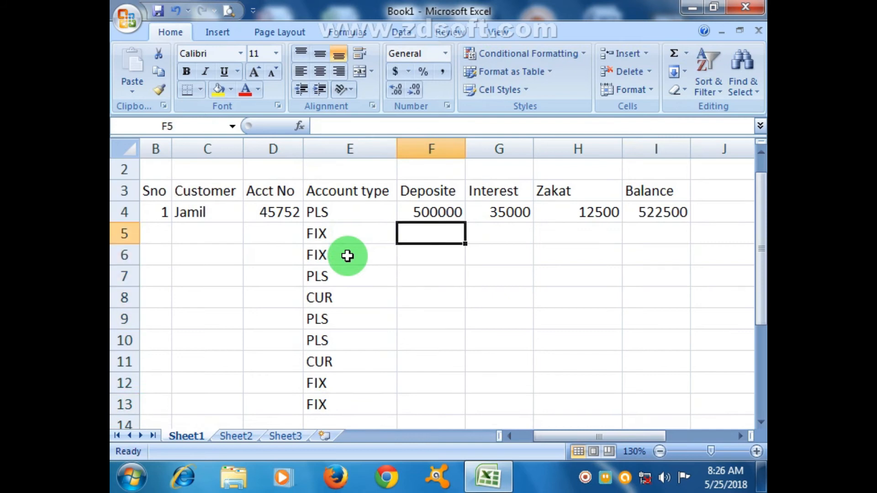
{"action": "type", "text": "65000"}
{"action": "key", "text": "Return"}
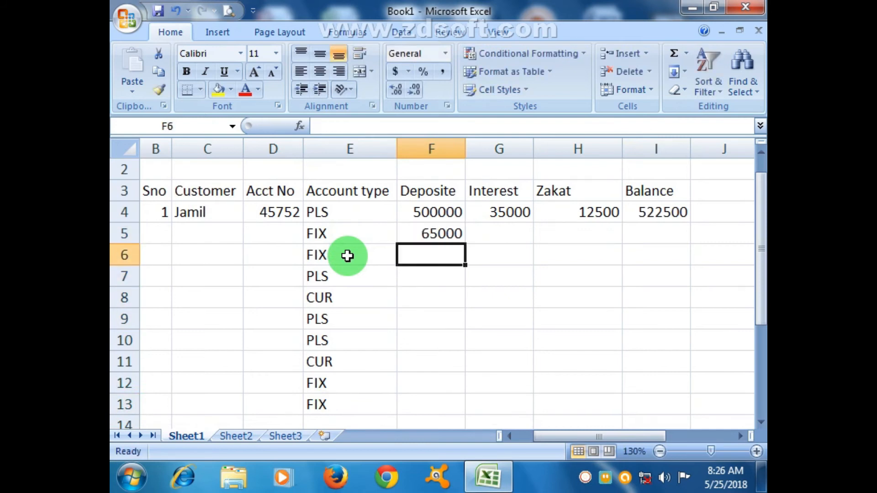
{"action": "key", "text": "Up"}
{"action": "type", "text": "650"}
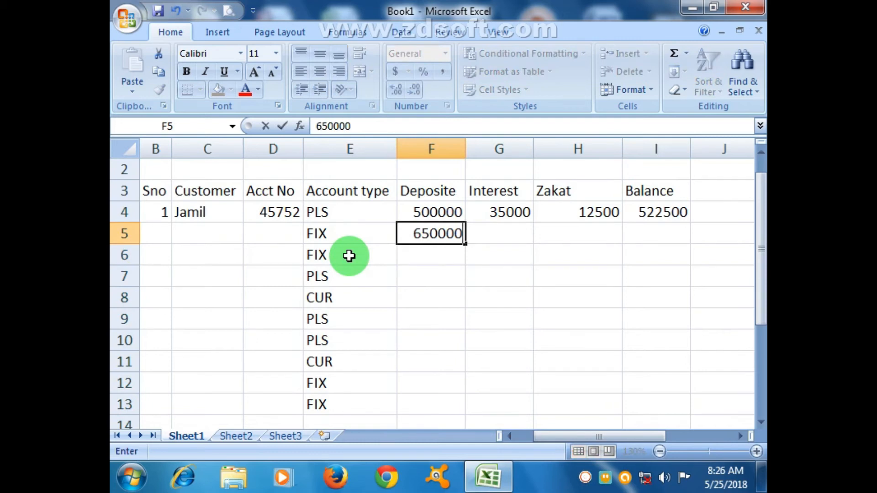
{"action": "key", "text": "Return"}
Enter the deposits 350000, 450000 and 600000 in F6 to F8
{"action": "type", "text": "3500"}
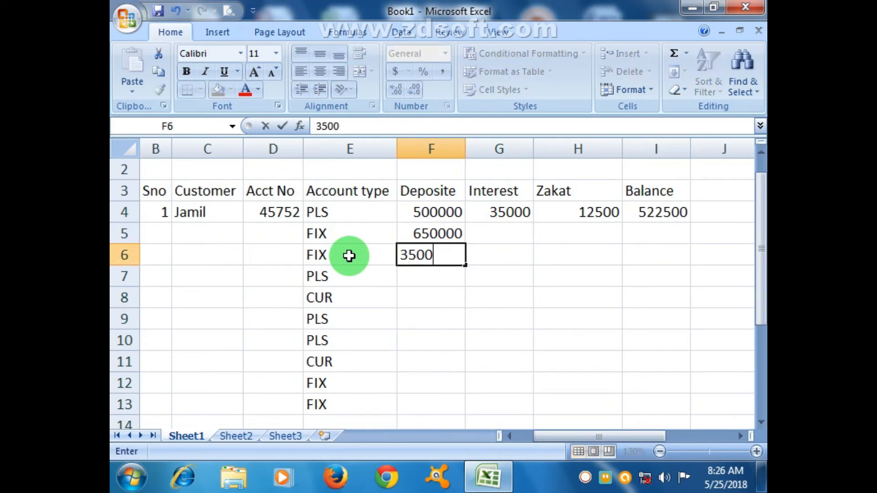
{"action": "type", "text": "00"}
{"action": "key", "text": "Return"}
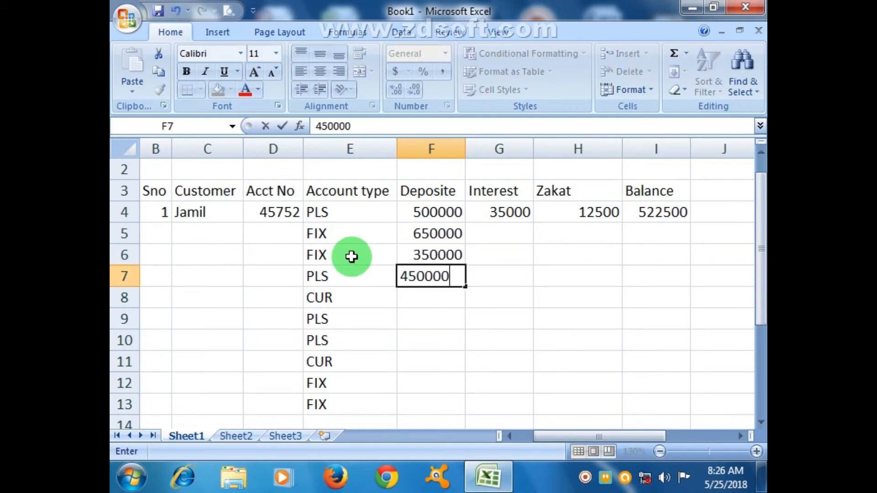
{"action": "key", "text": "Return"}
{"action": "type", "text": "600000"}
{"action": "key", "text": "Return"}
Enter the deposits 480000, 900000 and 700000 in F9 to F11
{"action": "type", "text": "4"}
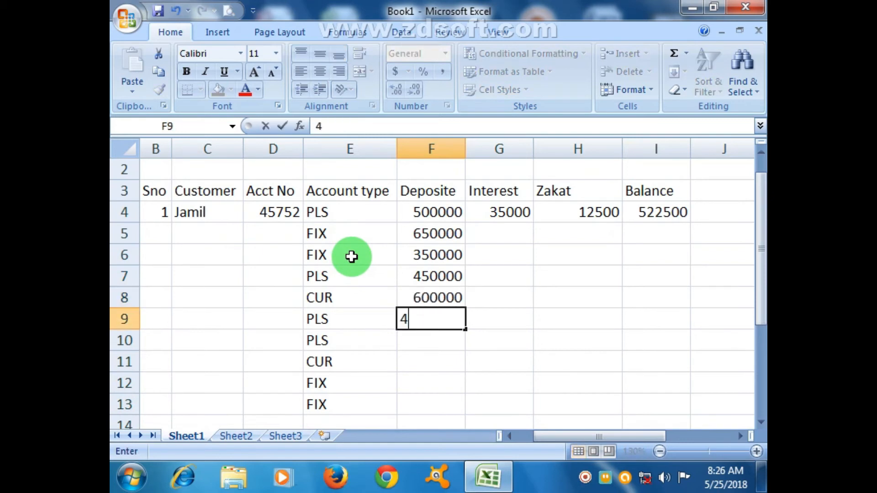
{"action": "type", "text": "80000"}
{"action": "key", "text": "Return"}
{"action": "type", "text": "900000"}
{"action": "key", "text": "Return"}
{"action": "type", "text": "70000"}
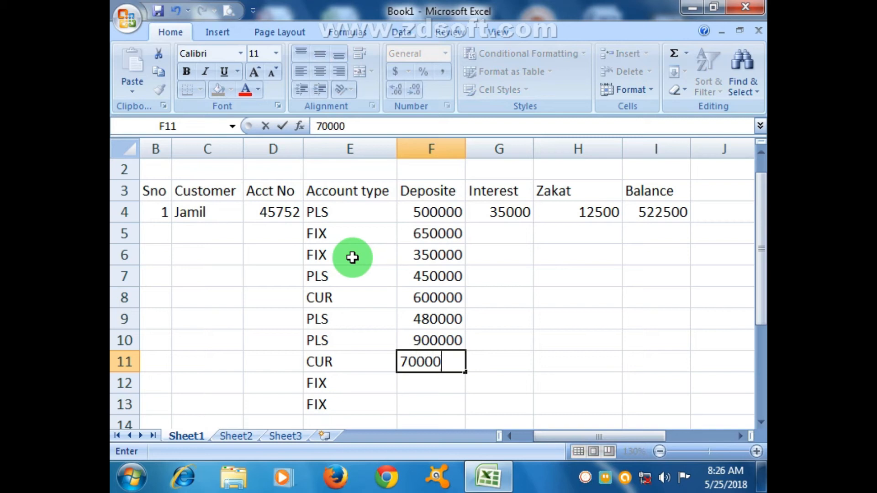
{"action": "type", "text": "0"}
{"action": "key", "text": "Return"}
Enter the deposits 687000 in F12 and 150000 in F13
{"action": "type", "text": "687000"}
{"action": "key", "text": "Return"}
{"action": "type", "text": "150"}
{"action": "key", "text": "Tab"}
Copy the interest formula in G4 down through G13
{"action": "key", "text": "Up"}
{"action": "key", "text": "Up"}
{"action": "key", "text": "Up"}
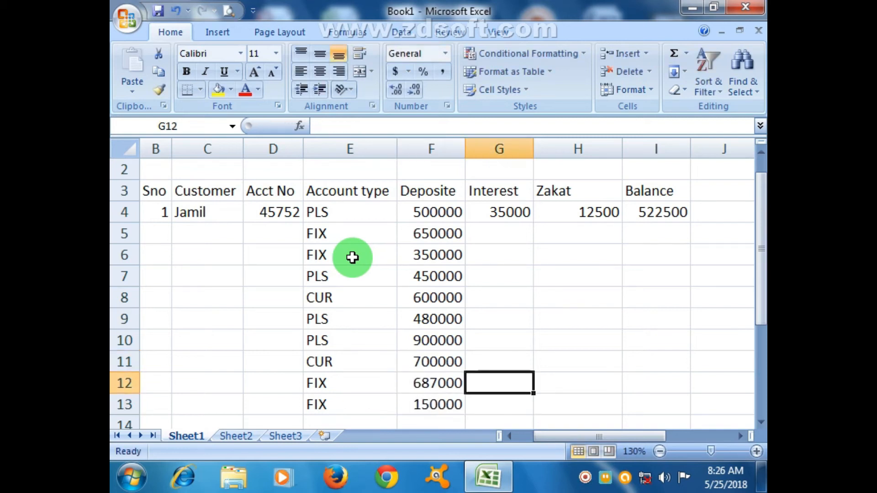
{"action": "left_click", "coordinate": [503, 208]}
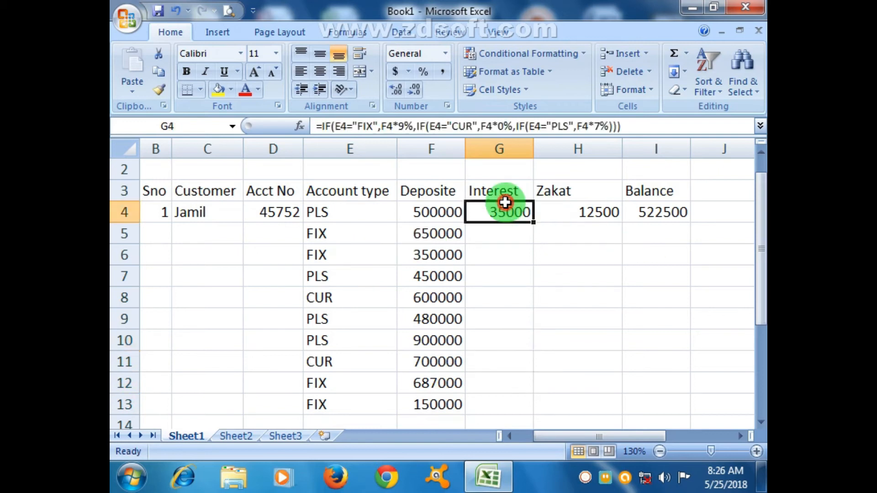
{"action": "left_click_drag", "start_coordinate": [536, 222], "coordinate": [566, 351]}
{"action": "scroll", "coordinate": [639, 344], "scroll_direction": "up", "scroll_amount": 2}
{"action": "left_click", "coordinate": [651, 342]}
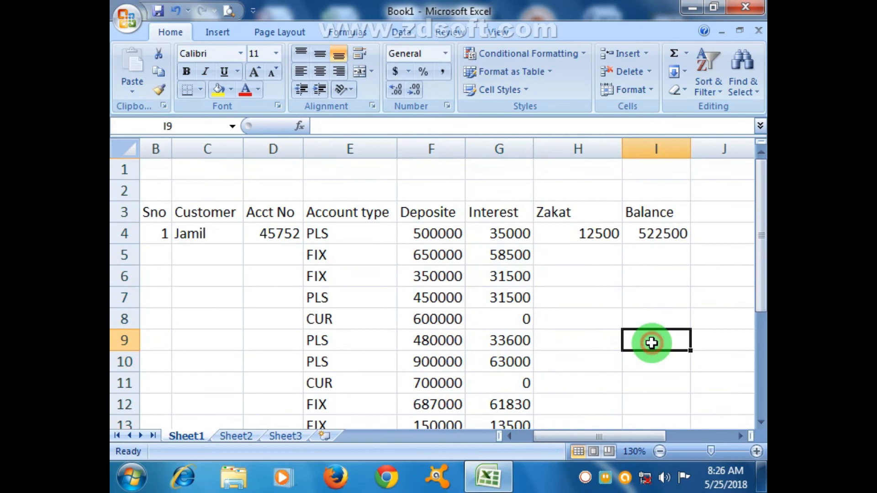
Compare the interest formulas in G8, G11, G9 and G12 with the account types in their rows
{"action": "left_click", "coordinate": [525, 319]}
{"action": "left_click", "coordinate": [523, 379]}
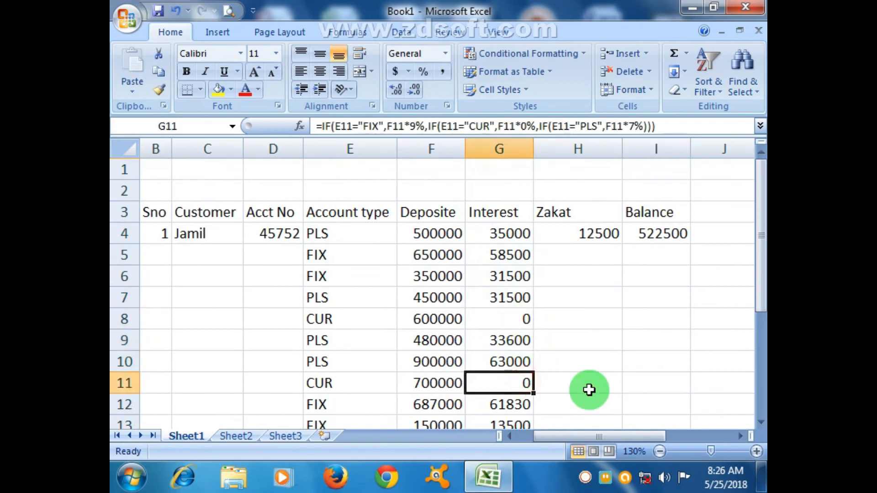
{"action": "left_click", "coordinate": [350, 340]}
{"action": "left_click", "coordinate": [509, 343]}
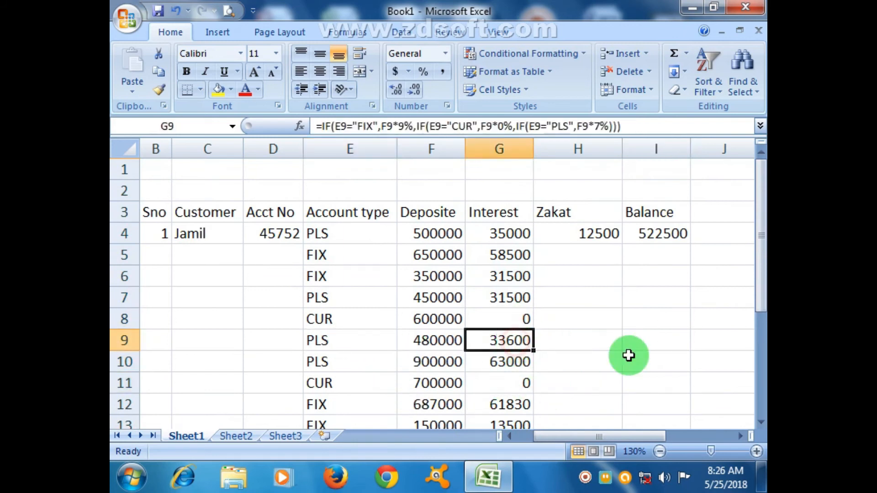
{"action": "left_click", "coordinate": [322, 405]}
{"action": "left_click", "coordinate": [497, 405]}
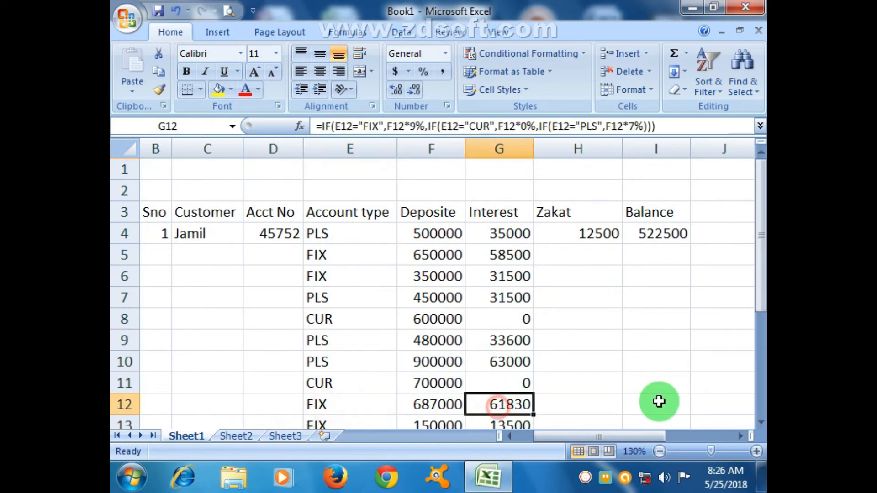
Copy the zakat formula in H4 and the balance formula in I4 down through row 13
{"action": "left_click", "coordinate": [610, 236]}
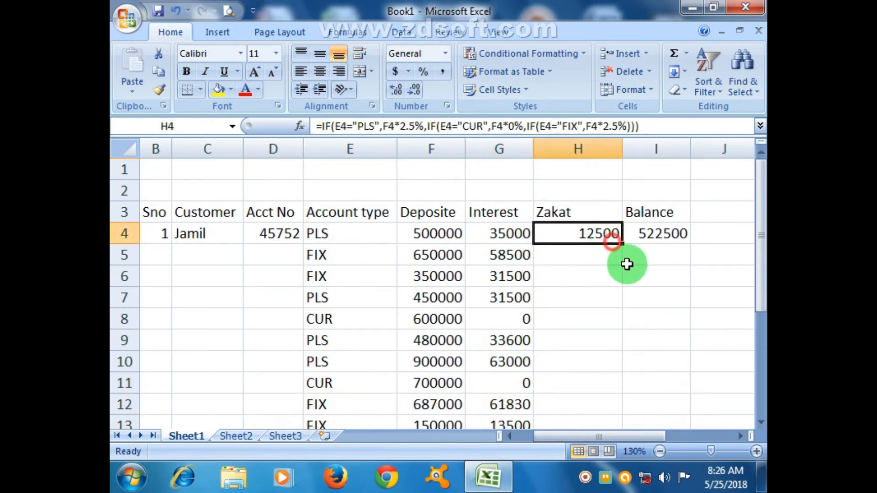
{"action": "left_click_drag", "start_coordinate": [624, 245], "coordinate": [612, 395]}
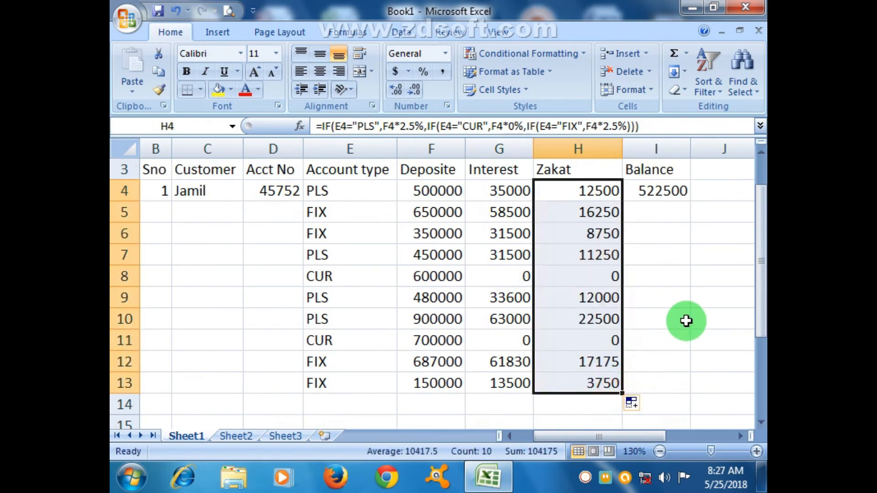
{"action": "left_click", "coordinate": [665, 190]}
{"action": "left_click_drag", "start_coordinate": [690, 200], "coordinate": [680, 382]}
{"action": "left_click", "coordinate": [733, 343]}
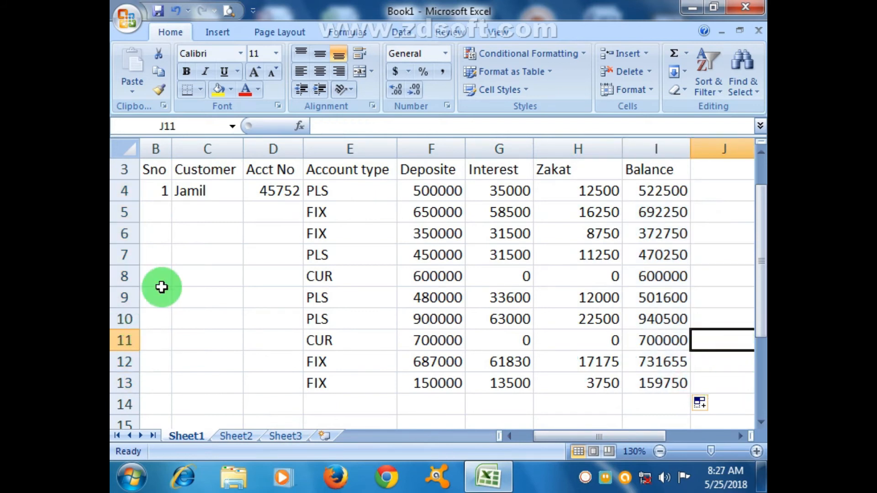
{"action": "left_click", "coordinate": [156, 208]}
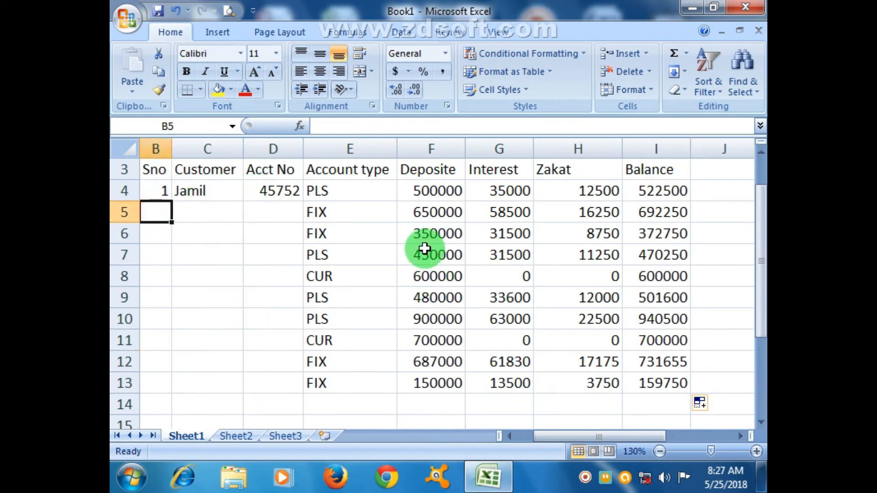
{"action": "scroll", "coordinate": [448, 371], "scroll_direction": "down", "scroll_amount": 10}
{"action": "scroll", "coordinate": [452, 327], "scroll_direction": "up", "scroll_amount": 10}
Extend the interest, zakat and balance formulas from row 13 into row 14
{"action": "left_click", "coordinate": [450, 392]}
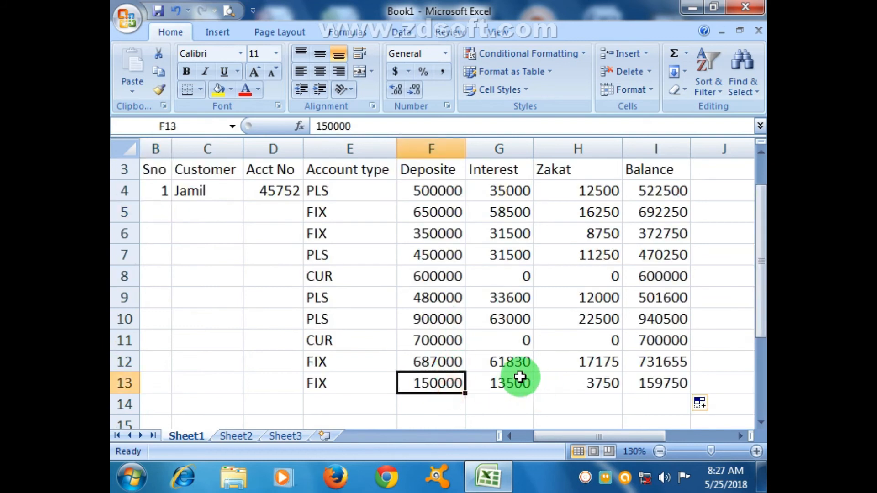
{"action": "left_click", "coordinate": [518, 381]}
{"action": "left_click_drag", "start_coordinate": [534, 395], "coordinate": [533, 407]}
{"action": "left_click", "coordinate": [594, 389]}
{"action": "left_click_drag", "start_coordinate": [622, 394], "coordinate": [648, 413]}
{"action": "left_click", "coordinate": [667, 383]}
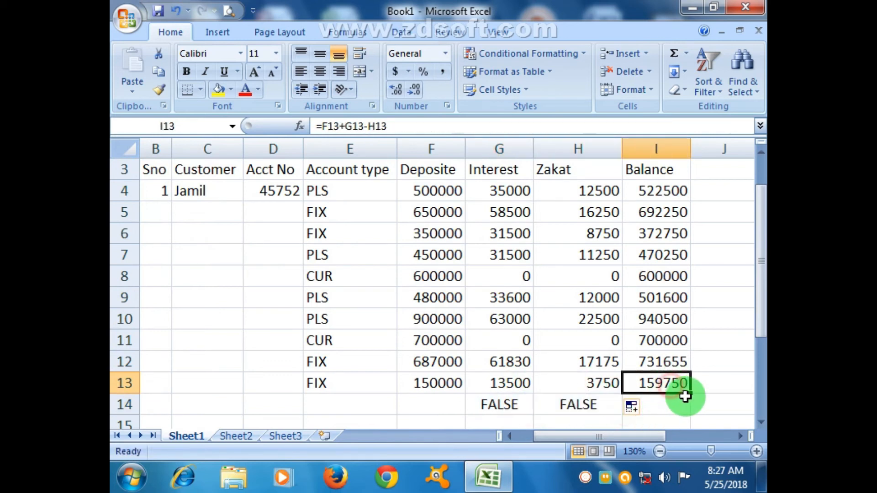
{"action": "left_click_drag", "start_coordinate": [691, 395], "coordinate": [690, 412]}
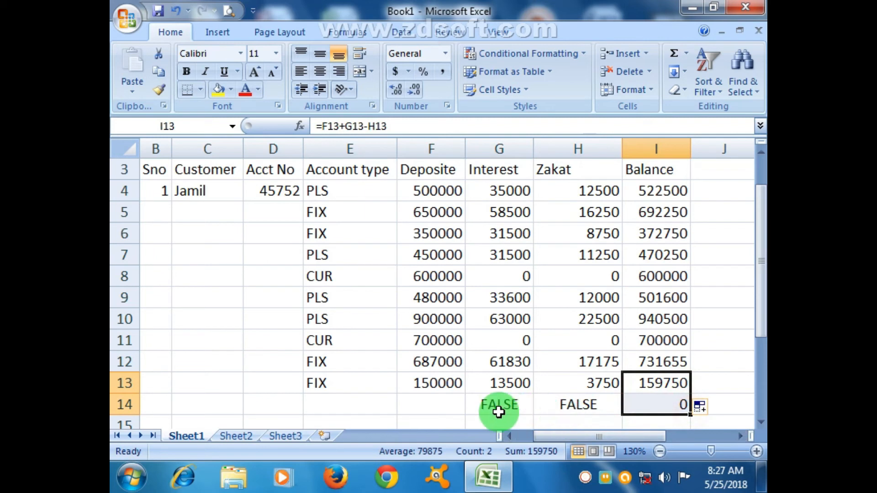
Enter the account type FIX in E14 and select the empty deposit cell F14
{"action": "left_click", "coordinate": [328, 405]}
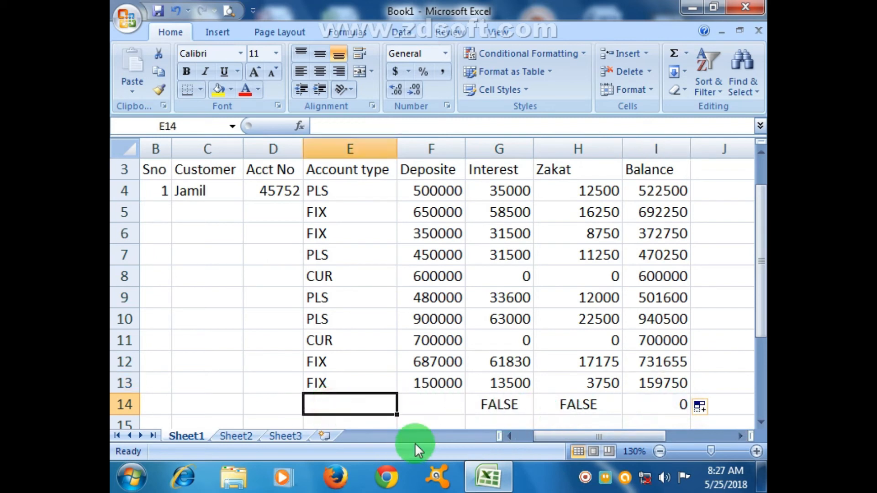
{"action": "type", "text": "F"}
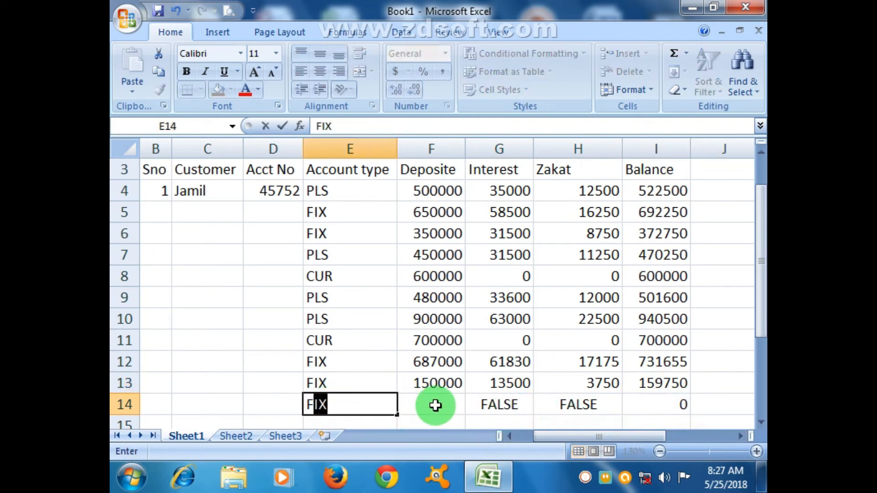
{"action": "key", "text": "Tab"}
{"action": "key", "text": "Tab"}
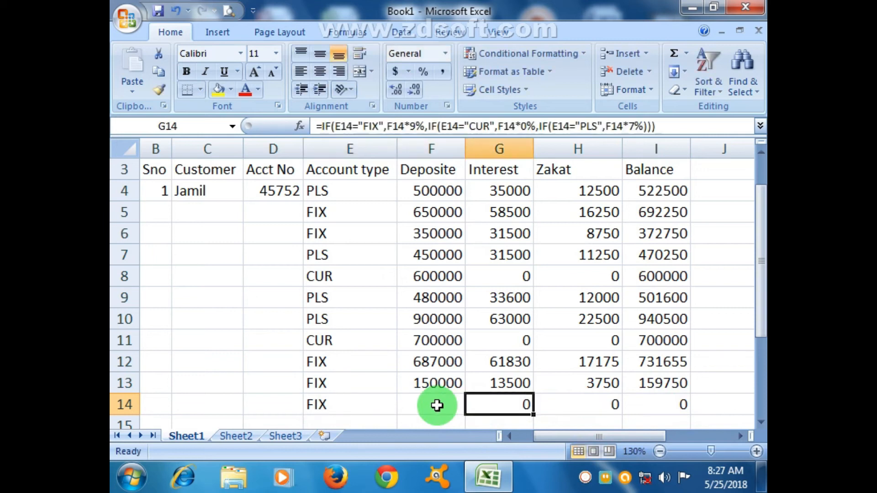
{"action": "key", "text": "Tab"}
{"action": "key", "text": "Tab"}
{"action": "key", "text": "Tab"}
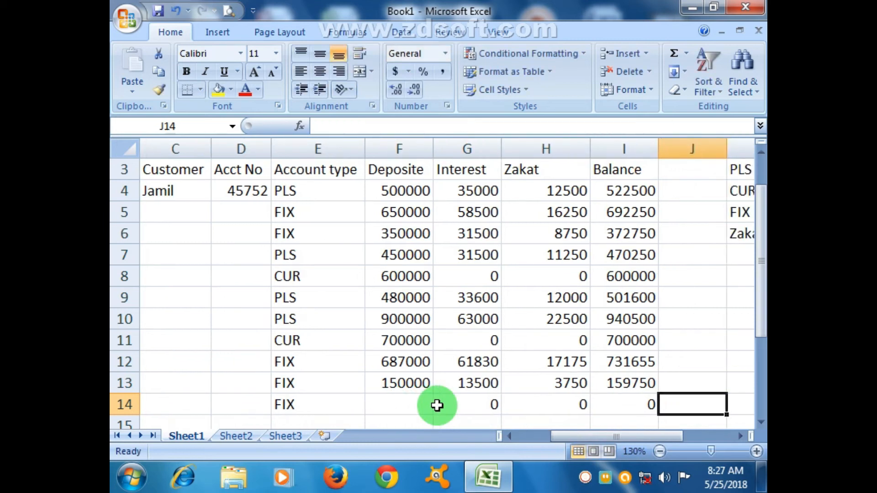
{"action": "key", "text": "Left"}
{"action": "key", "text": "Left"}
{"action": "key", "text": "Left"}
{"action": "key", "text": "Left"}
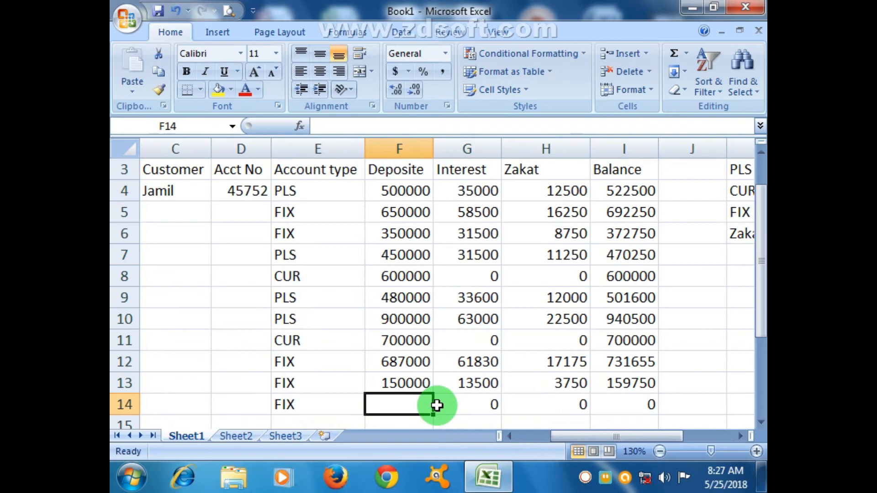
Enter a deposit of 360000 in F14 and move across the row to the balance cell I14
{"action": "type", "text": "3600"}
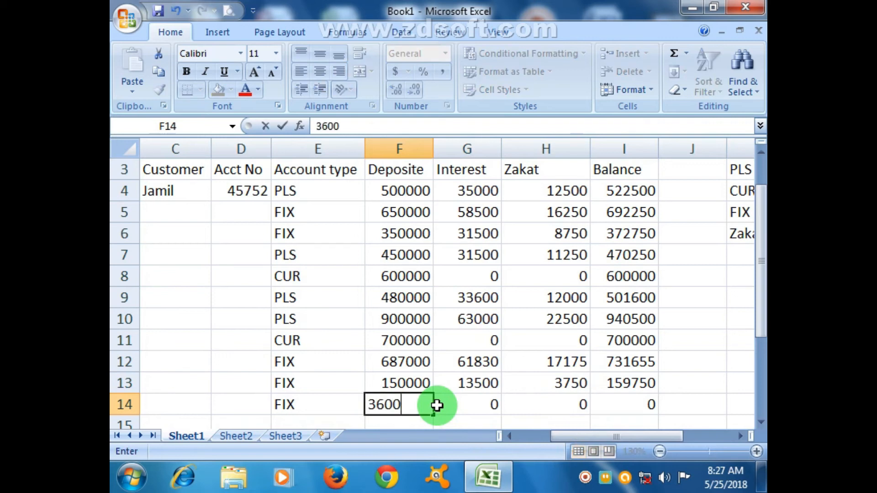
{"action": "key", "text": "Tab"}
{"action": "key", "text": "Tab"}
{"action": "key", "text": "Tab"}
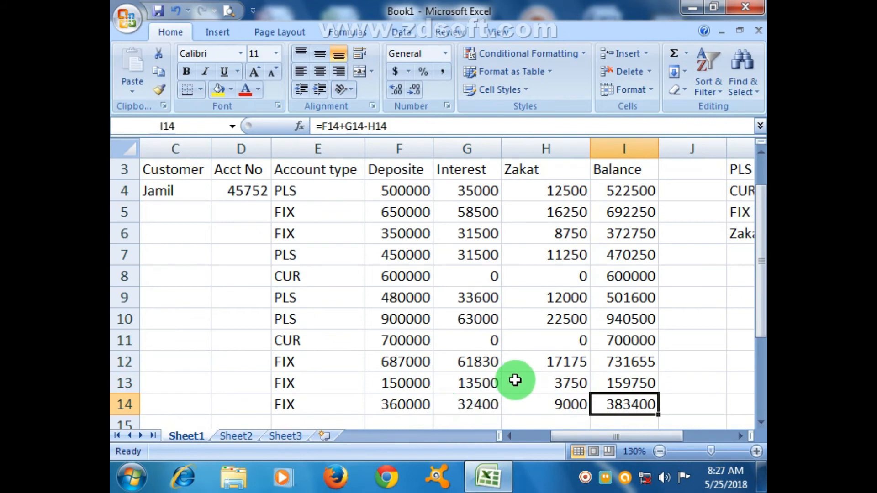
Widen the Balance column I slightly
{"action": "left_click", "coordinate": [736, 437]}
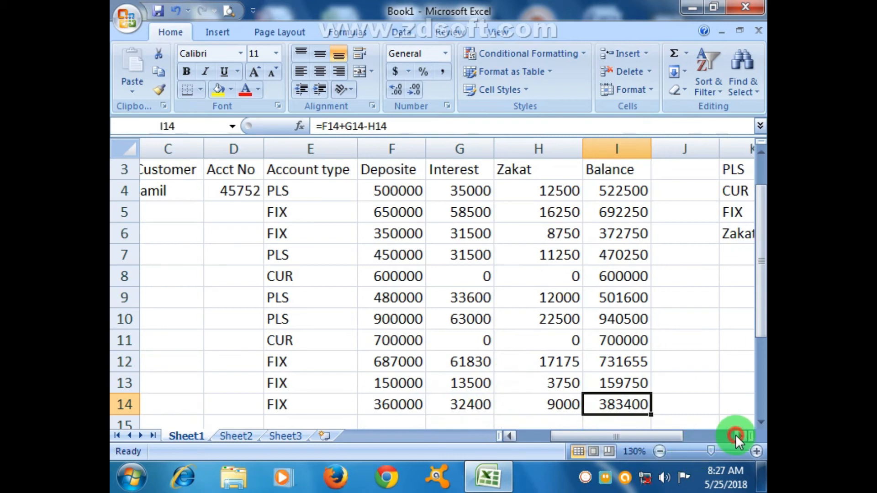
{"action": "left_click", "coordinate": [736, 438]}
{"action": "left_click", "coordinate": [736, 438]}
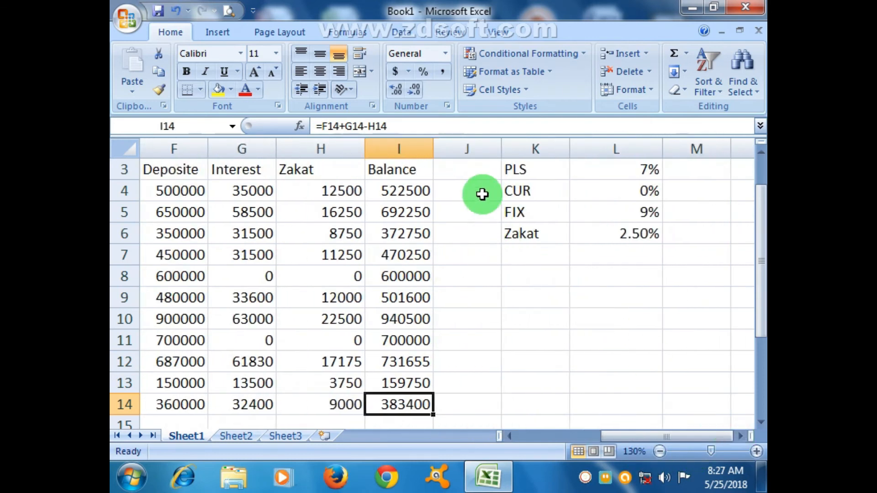
{"action": "left_click_drag", "start_coordinate": [435, 150], "coordinate": [447, 151]}
{"action": "left_click_drag", "start_coordinate": [615, 434], "coordinate": [604, 439]}
Enter the heading Per Mon in J3 for the monthly interest column
{"action": "left_click", "coordinate": [336, 189]}
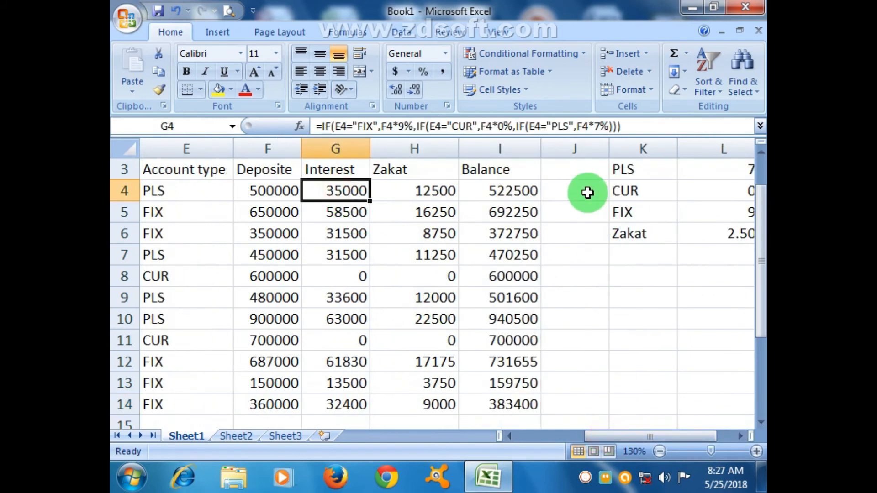
{"action": "left_click", "coordinate": [571, 175]}
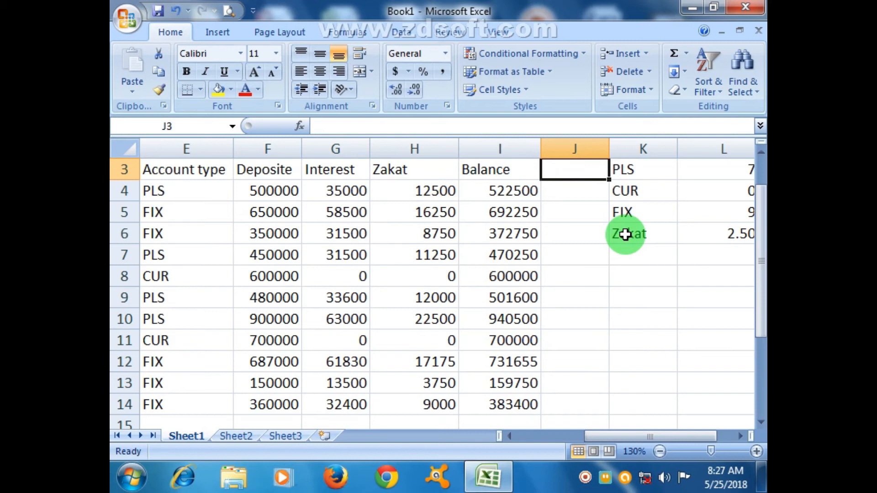
{"action": "type", "text": "Per Mon"}
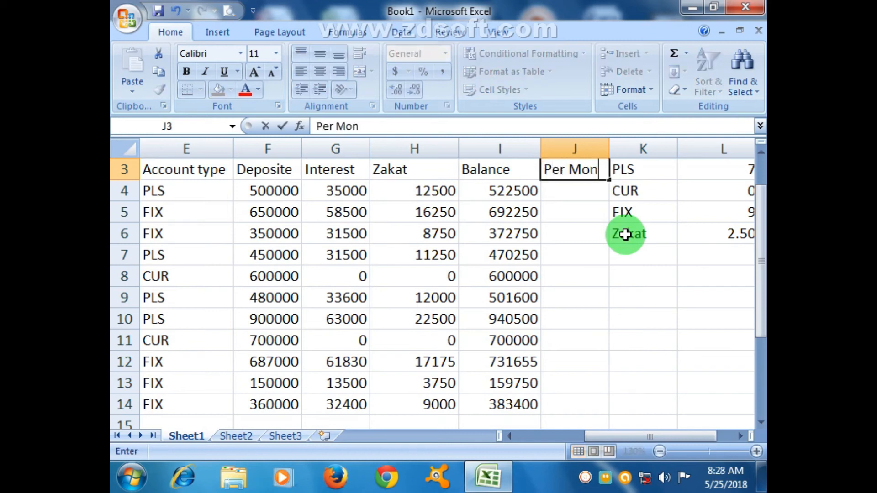
{"action": "key", "text": "Return"}
Calculate the monthly interest in J4 with =G4/12 and copy the formula down through J14
{"action": "type", "text": "="}
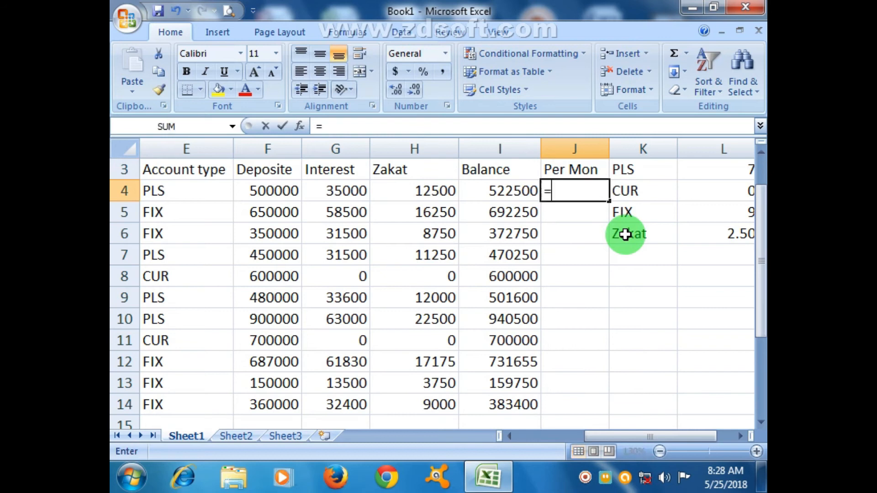
{"action": "left_click", "coordinate": [359, 190]}
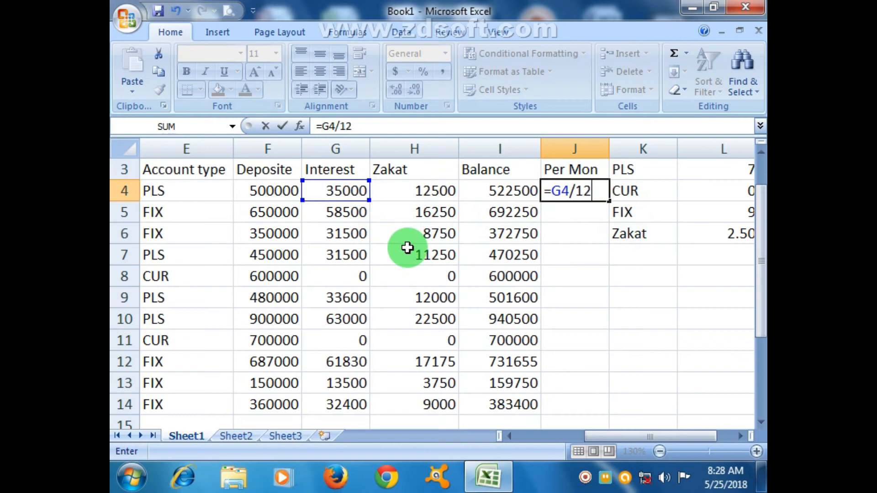
{"action": "key", "text": "Return"}
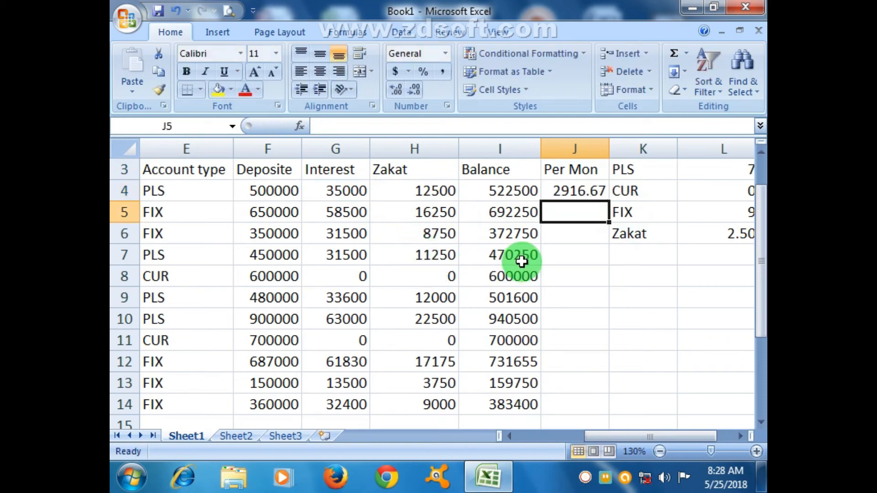
{"action": "left_click", "coordinate": [573, 191]}
{"action": "left_click_drag", "start_coordinate": [609, 201], "coordinate": [612, 407]}
{"action": "left_click", "coordinate": [682, 358]}
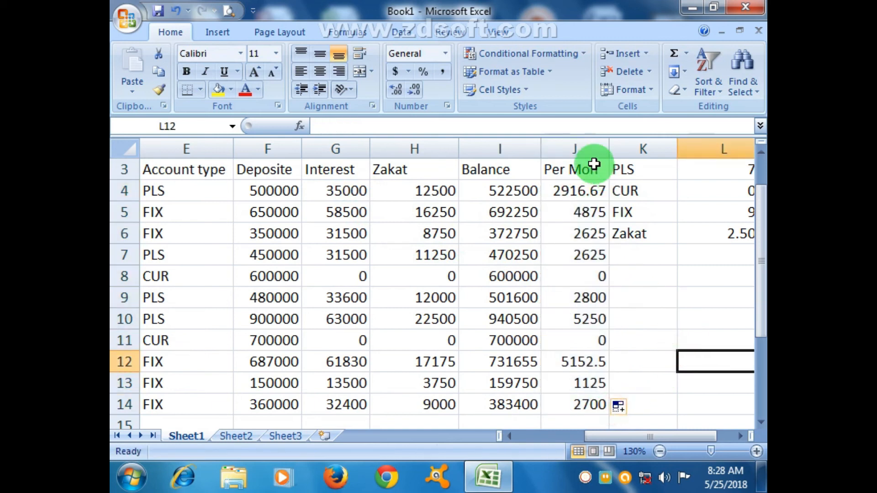
Reduce the monthly interest values in J4 and J12 to zero decimal places
{"action": "left_click", "coordinate": [596, 193]}
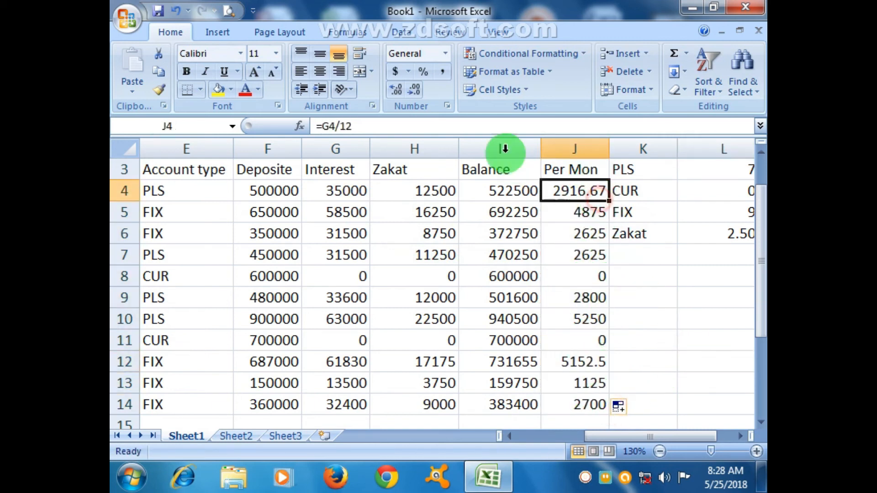
{"action": "left_click", "coordinate": [415, 90]}
{"action": "left_click", "coordinate": [415, 89]}
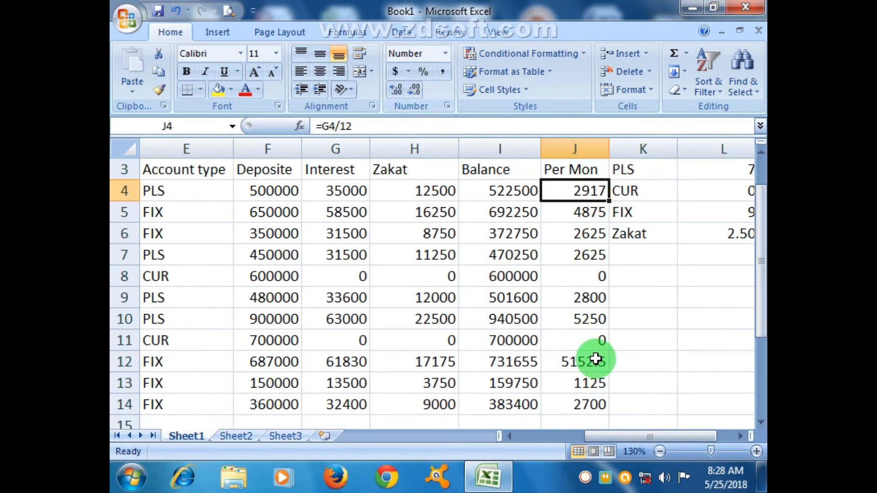
{"action": "left_click", "coordinate": [596, 360]}
{"action": "left_click", "coordinate": [416, 89]}
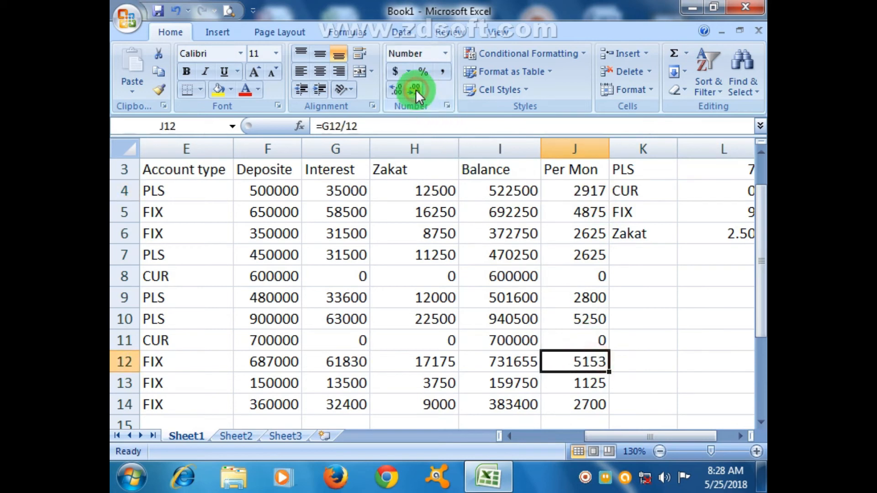
{"action": "left_click", "coordinate": [659, 363]}
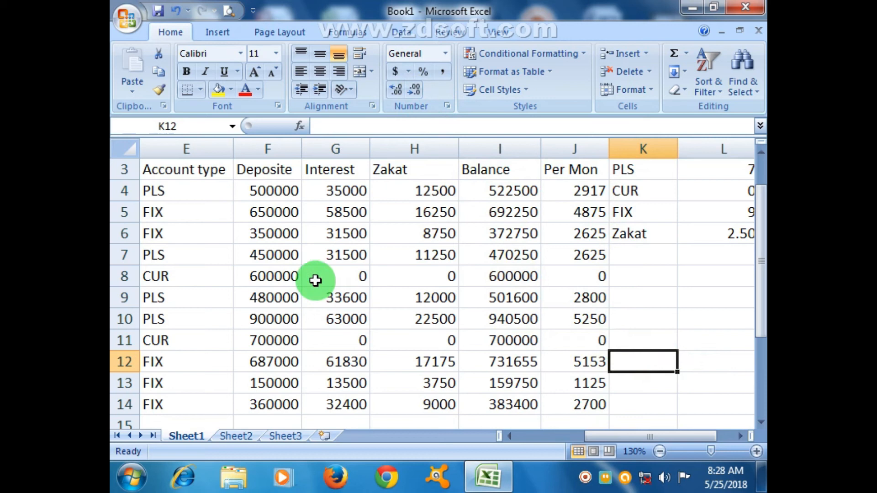
Examine the deposit, interest, zakat, balance and monthly interest in row 8, and the formulas in J4 and G4
{"action": "left_click", "coordinate": [289, 275]}
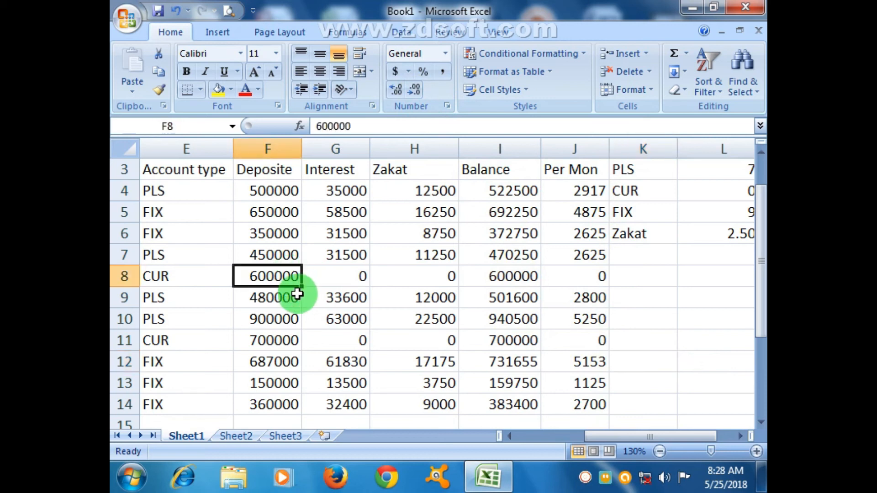
{"action": "left_click", "coordinate": [360, 280]}
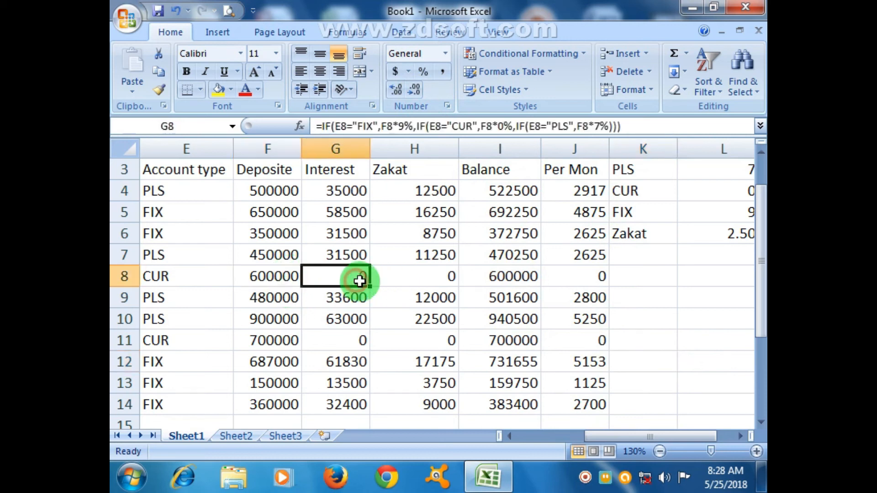
{"action": "left_click", "coordinate": [418, 277]}
{"action": "left_click", "coordinate": [484, 276]}
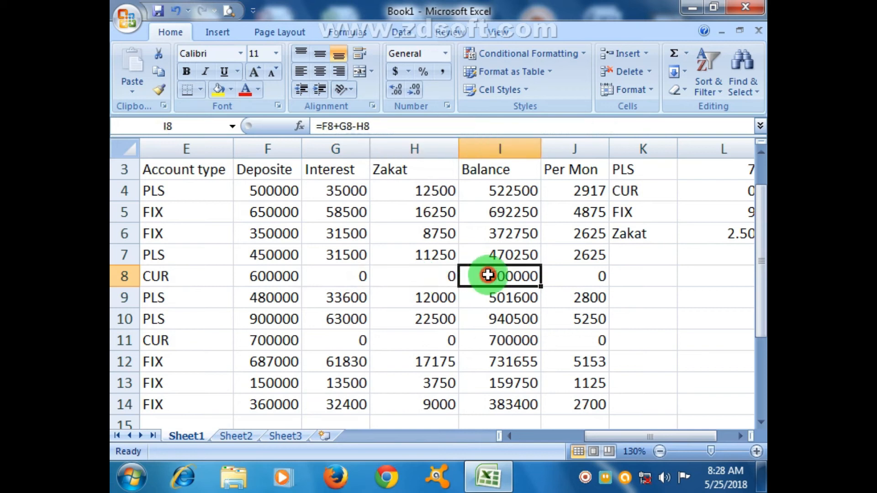
{"action": "left_click", "coordinate": [596, 280]}
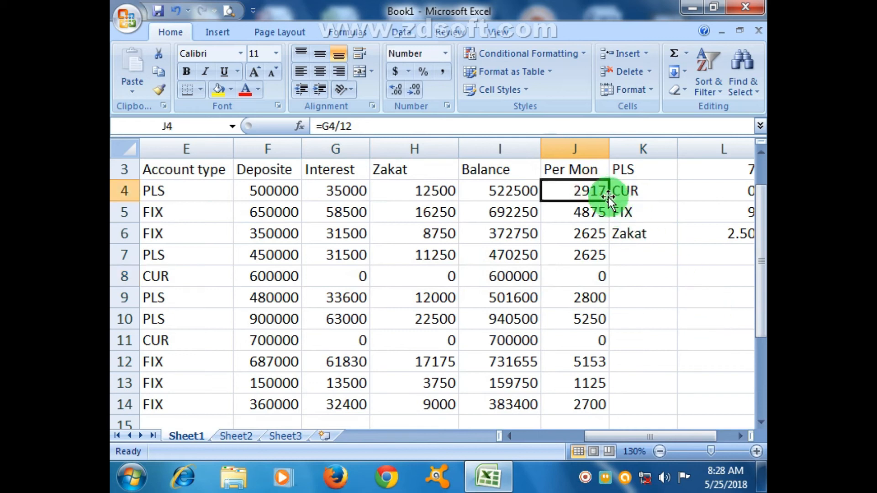
{"action": "left_click", "coordinate": [357, 191]}
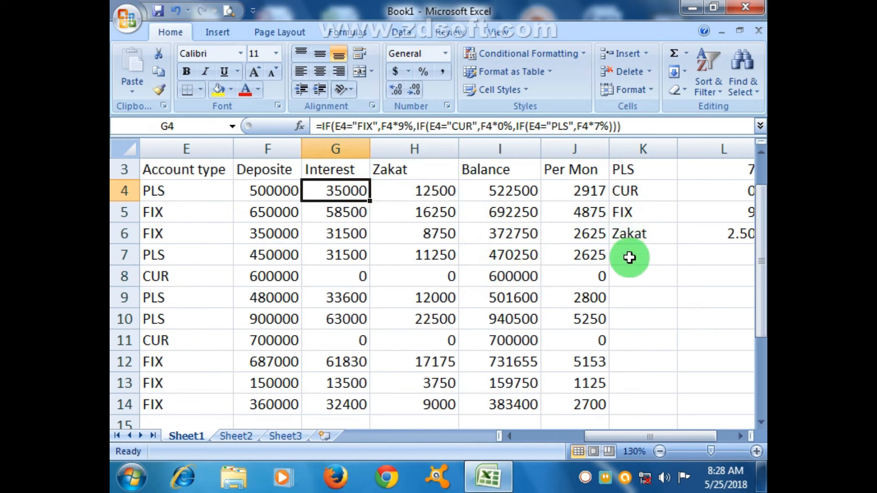
Insert a blank column at K, between the Per Mon column and the rate table
{"action": "right_click", "coordinate": [661, 153]}
{"action": "left_click", "coordinate": [604, 239]}
{"action": "left_click", "coordinate": [720, 280]}
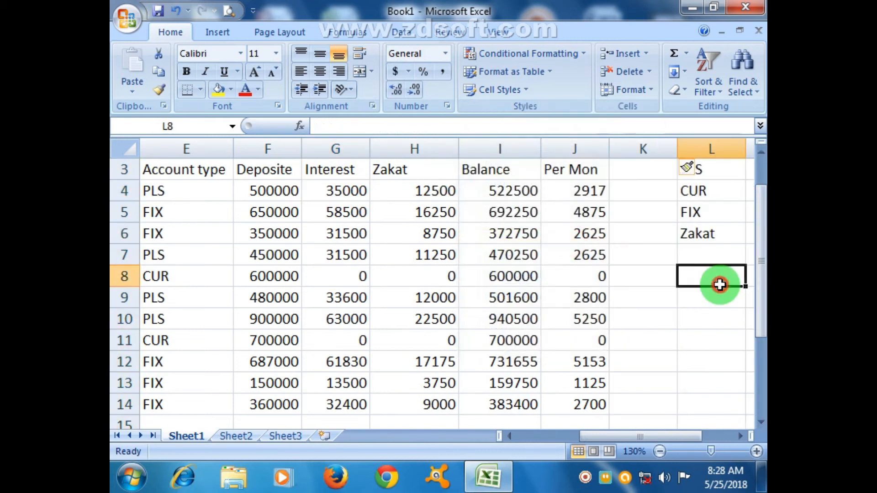
Enter the heading Zakat per Mon in K3
{"action": "left_click", "coordinate": [622, 170]}
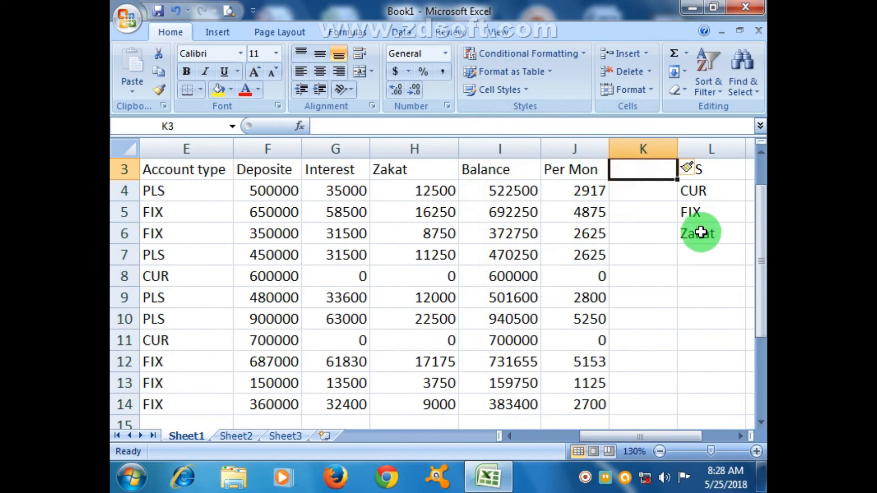
{"action": "type", "text": "Zakat per Mon"}
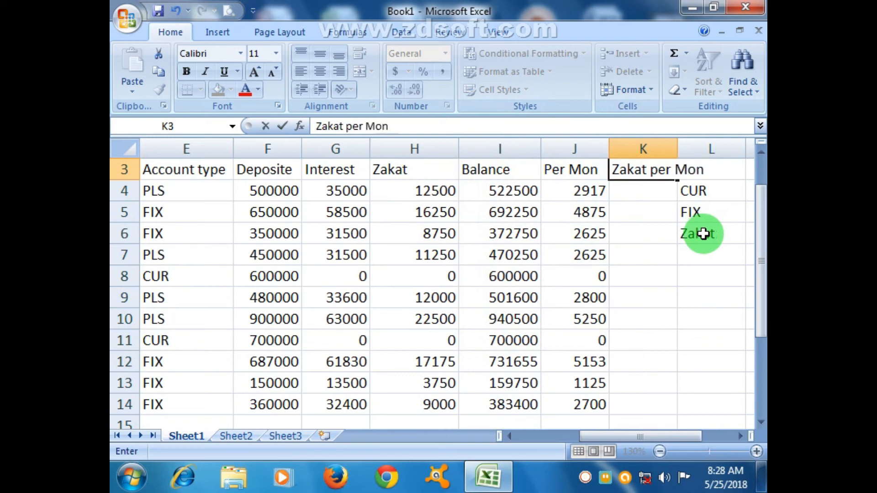
{"action": "left_click", "coordinate": [650, 274]}
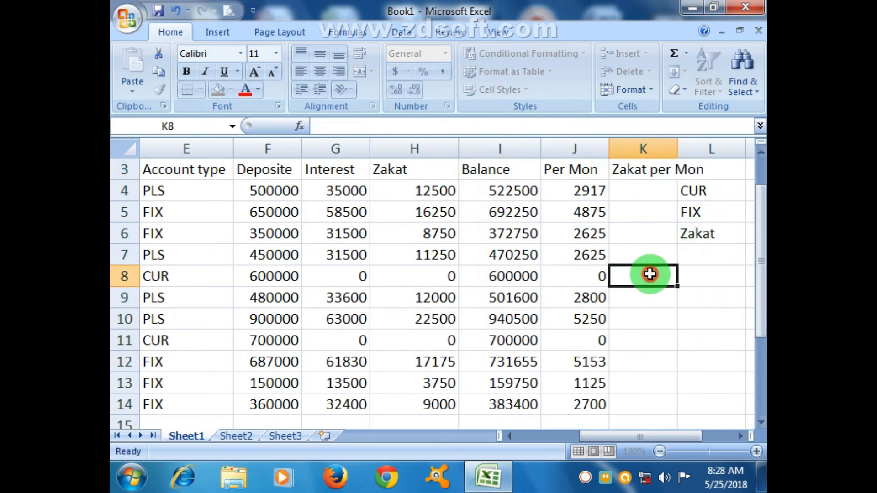
{"action": "left_click", "coordinate": [653, 192]}
{"action": "type", "text": "="}
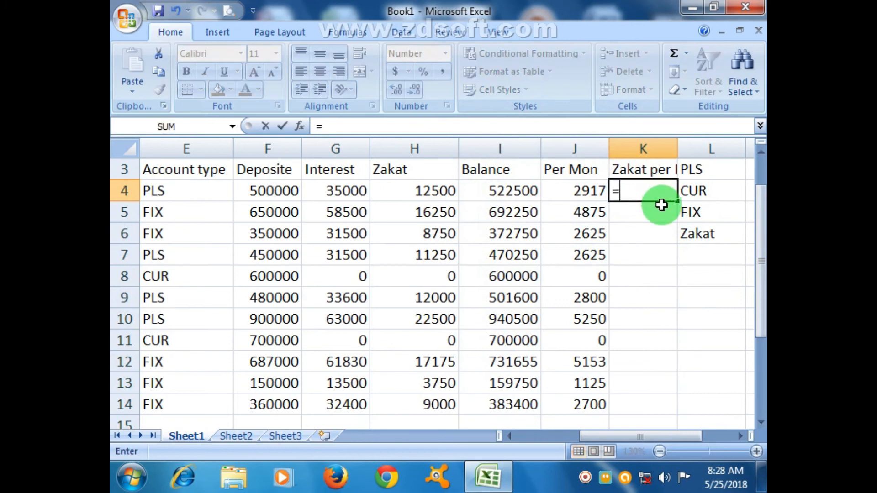
{"action": "left_click", "coordinate": [675, 147]}
{"action": "left_click", "coordinate": [681, 147]}
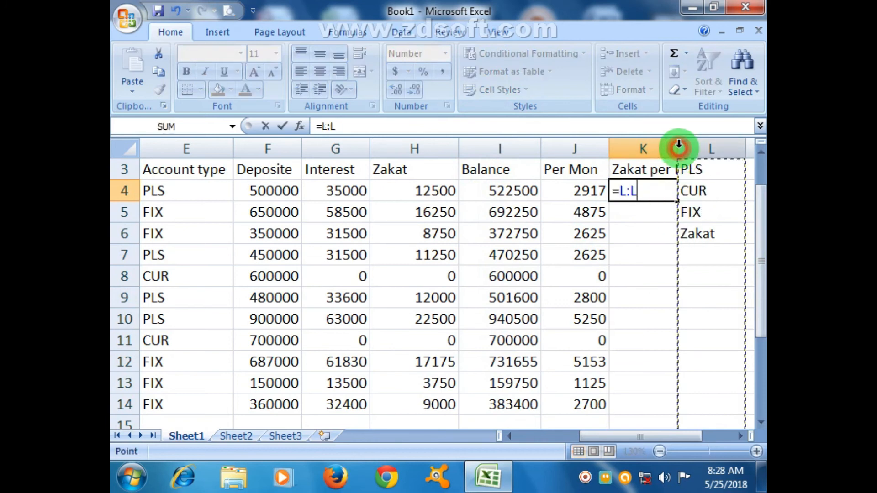
{"action": "key", "text": "BackSpace"}
{"action": "key", "text": "BackSpace"}
{"action": "key", "text": "Escape"}
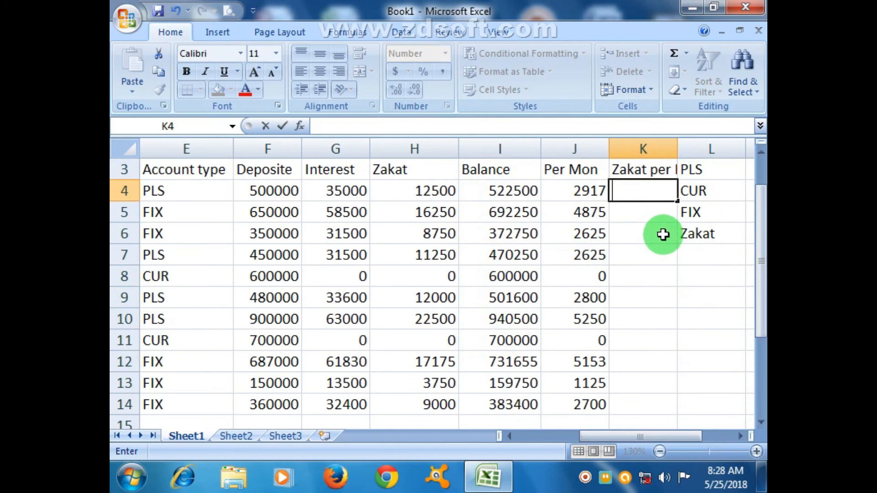
{"action": "left_click", "coordinate": [658, 254]}
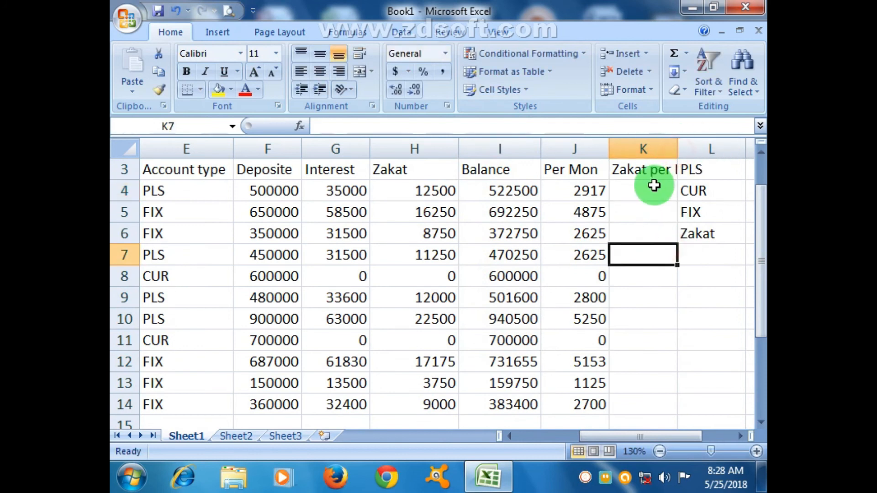
Fit column K to its heading and calculate the monthly zakat in K4 with =H4/12
{"action": "double_click", "coordinate": [677, 149]}
{"action": "left_click", "coordinate": [645, 194]}
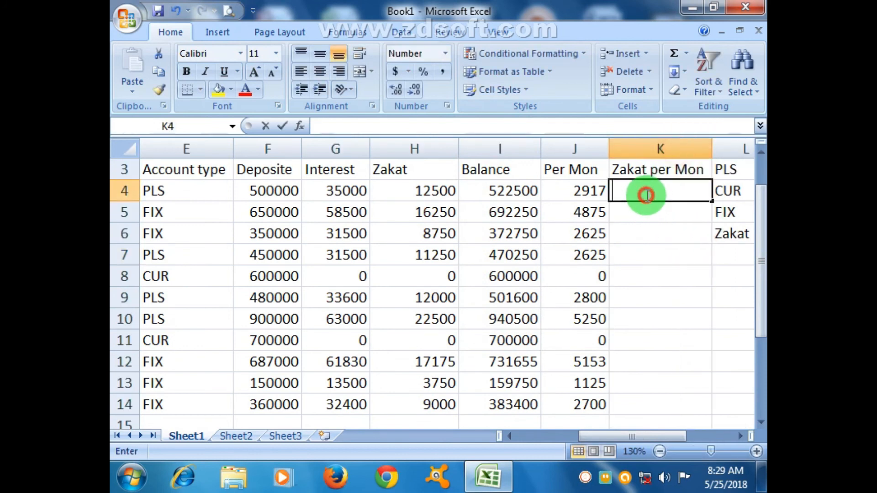
{"action": "type", "text": "="}
{"action": "left_click", "coordinate": [452, 193]}
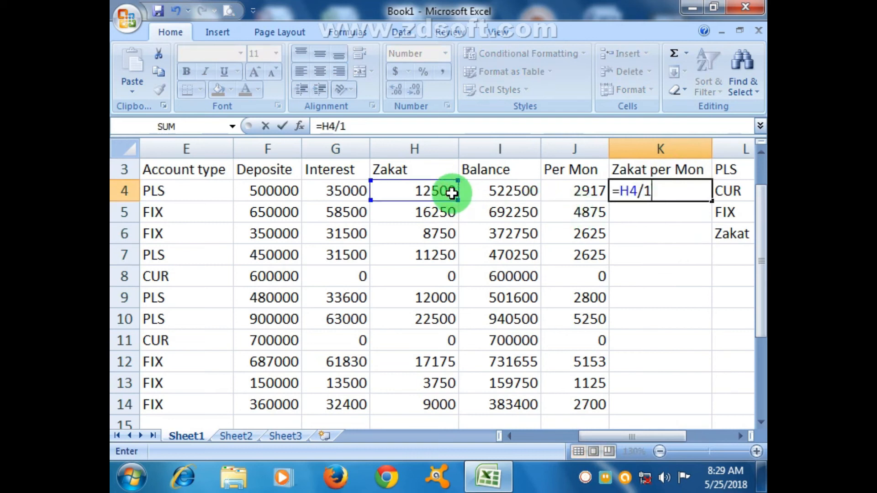
{"action": "key", "text": "Return"}
{"action": "left_click", "coordinate": [645, 256]}
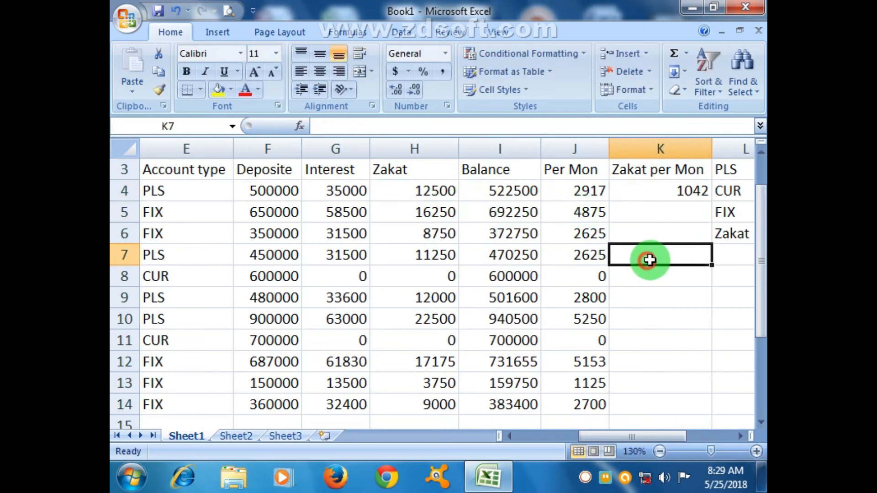
Copy the monthly zakat formula in K4 down through K14
{"action": "left_click", "coordinate": [670, 194]}
{"action": "left_click_drag", "start_coordinate": [710, 201], "coordinate": [697, 409]}
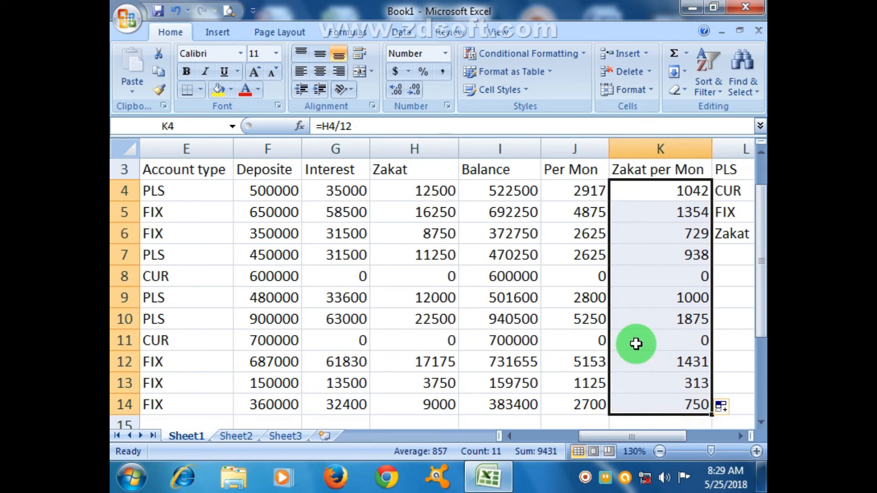
{"action": "left_click", "coordinate": [685, 196]}
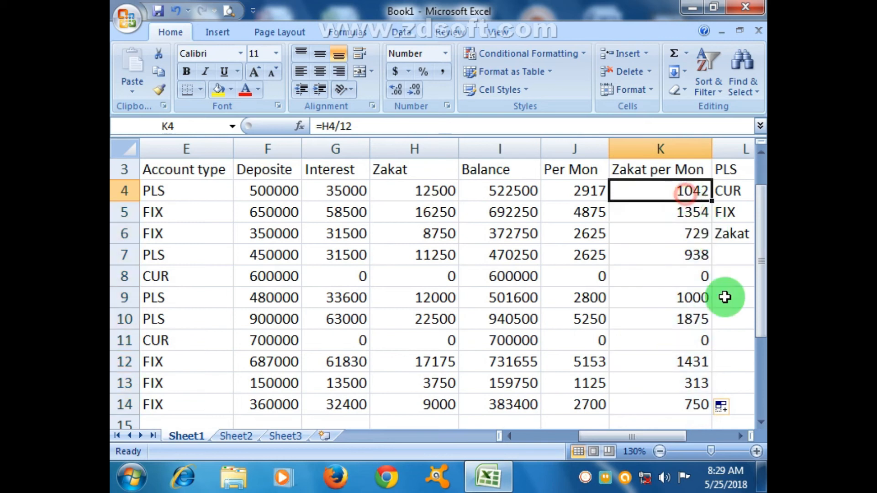
Select the zakat cell H4 and the balances in I4:I14 to review them beside the monthly columns
{"action": "left_click", "coordinate": [740, 436]}
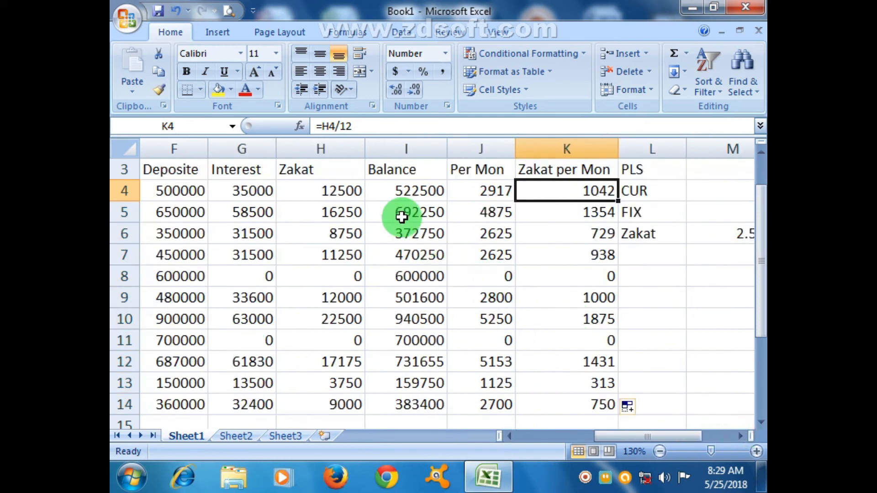
{"action": "left_click", "coordinate": [353, 194]}
{"action": "left_click_drag", "start_coordinate": [413, 192], "coordinate": [425, 403]}
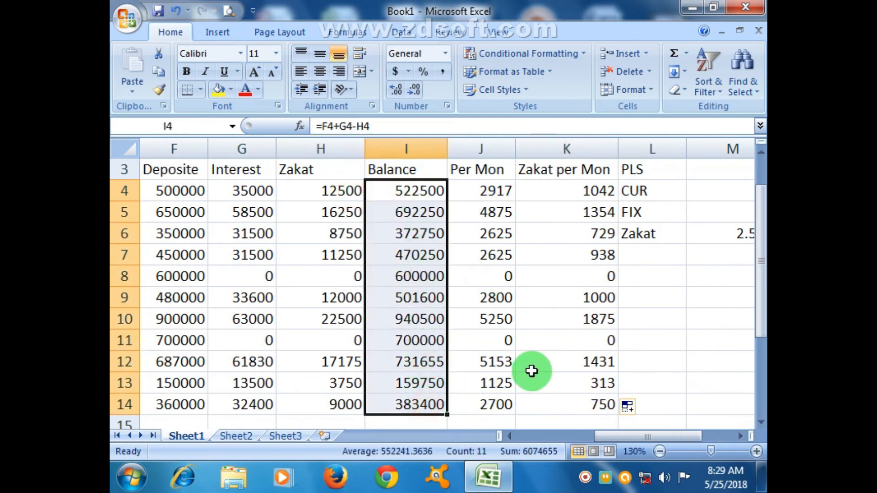
Examine the nested IF formulas for interest in G4 and zakat in H4
{"action": "left_click_drag", "start_coordinate": [610, 437], "coordinate": [587, 426]}
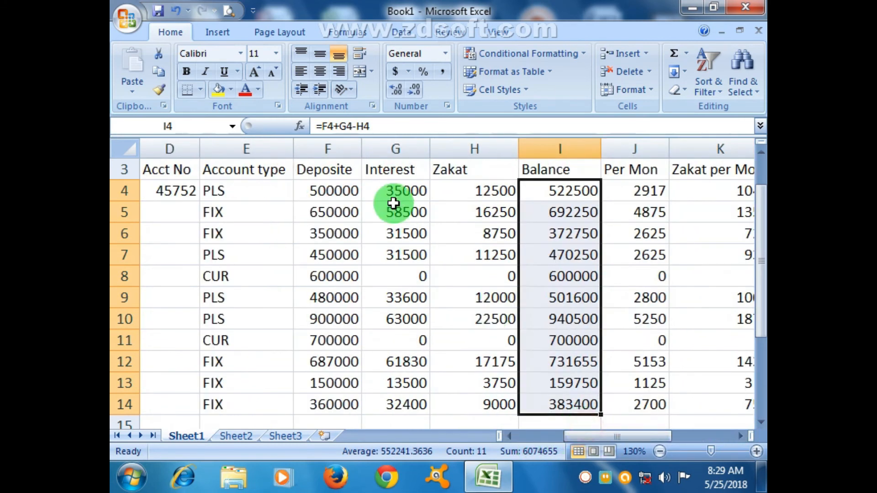
{"action": "double_click", "coordinate": [396, 191]}
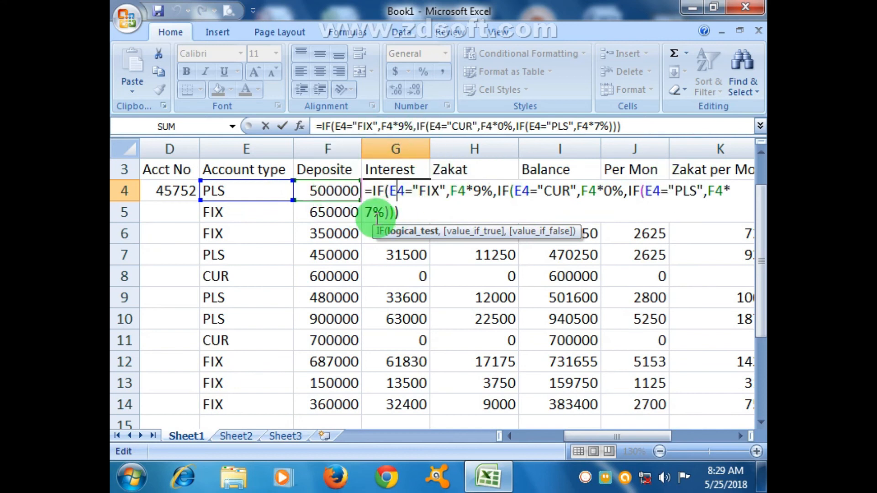
{"action": "key", "text": "Return"}
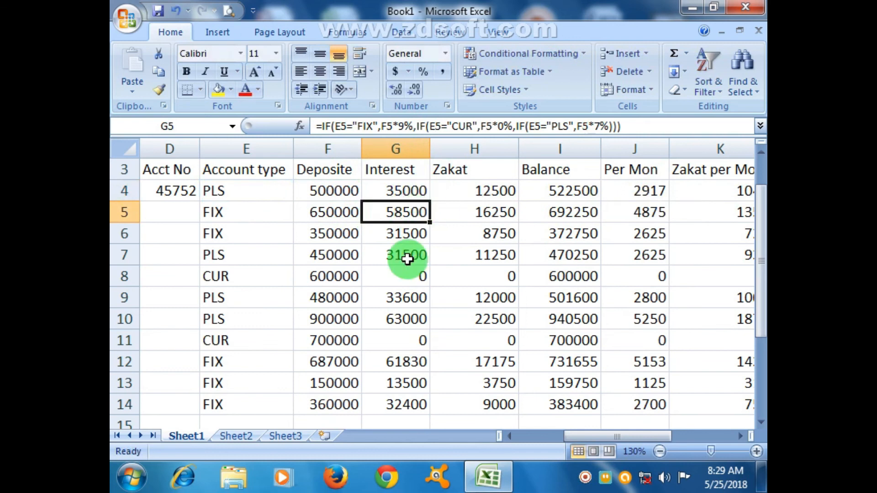
{"action": "left_click", "coordinate": [488, 191]}
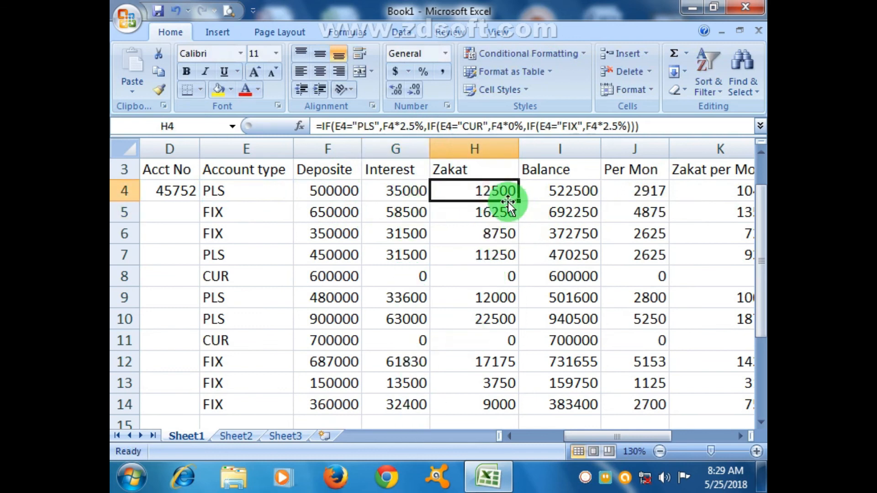
{"action": "double_click", "coordinate": [503, 188]}
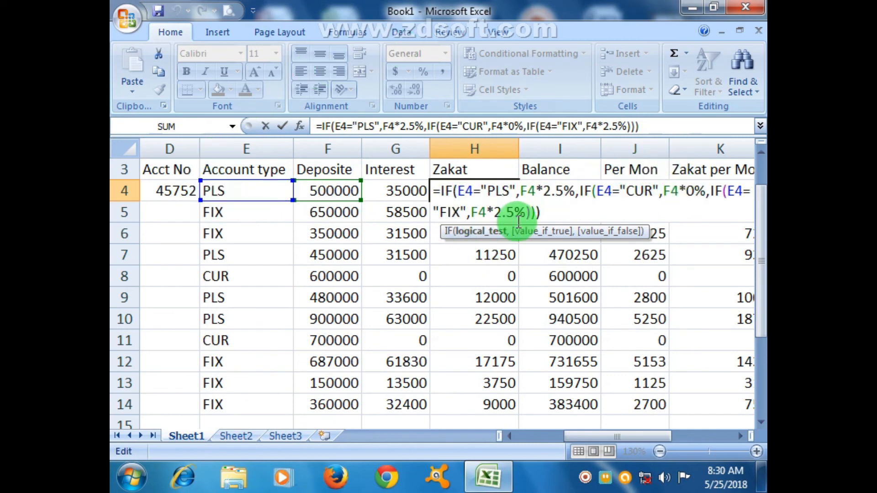
{"action": "key", "text": "Return"}
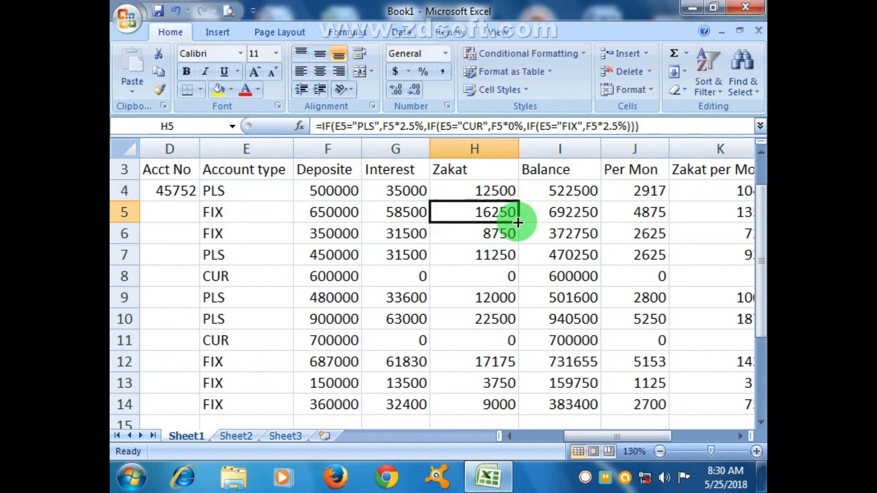
Go through row 4's account type, deposit, interest and zakat cells to review how the balance in I4 is calculated
{"action": "left_click", "coordinate": [251, 195]}
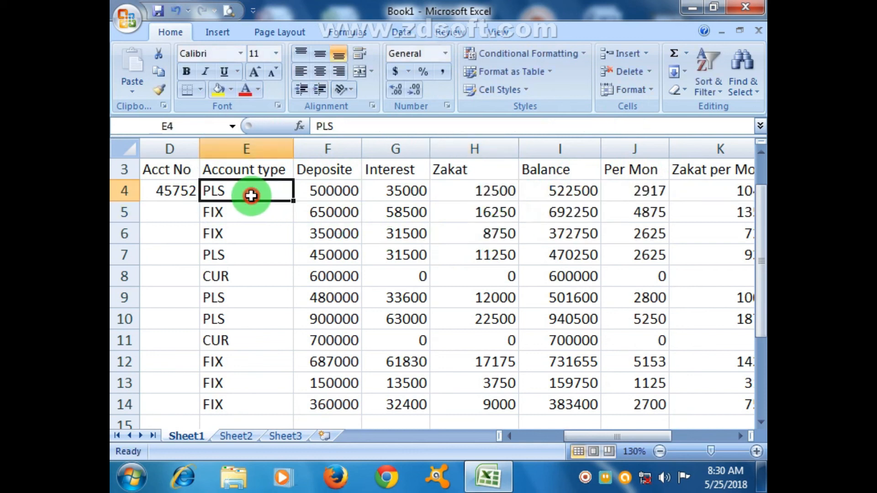
{"action": "left_click", "coordinate": [314, 189]}
{"action": "left_click", "coordinate": [408, 189]}
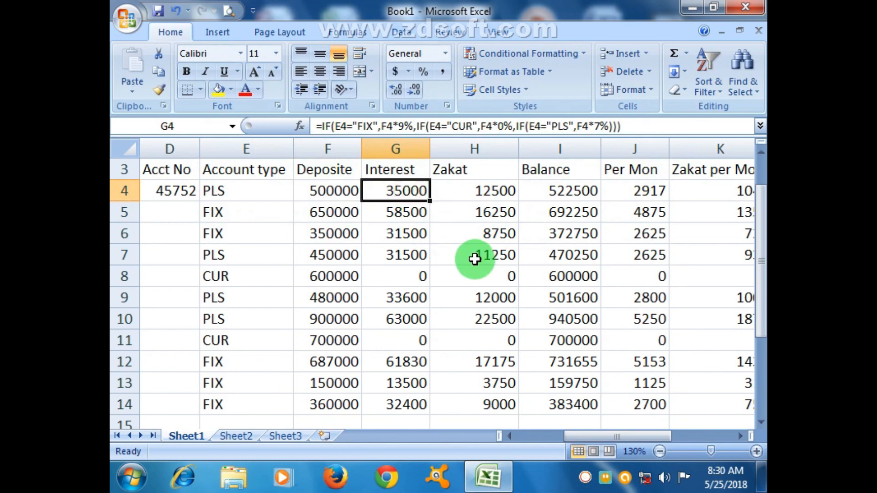
{"action": "left_click", "coordinate": [492, 195]}
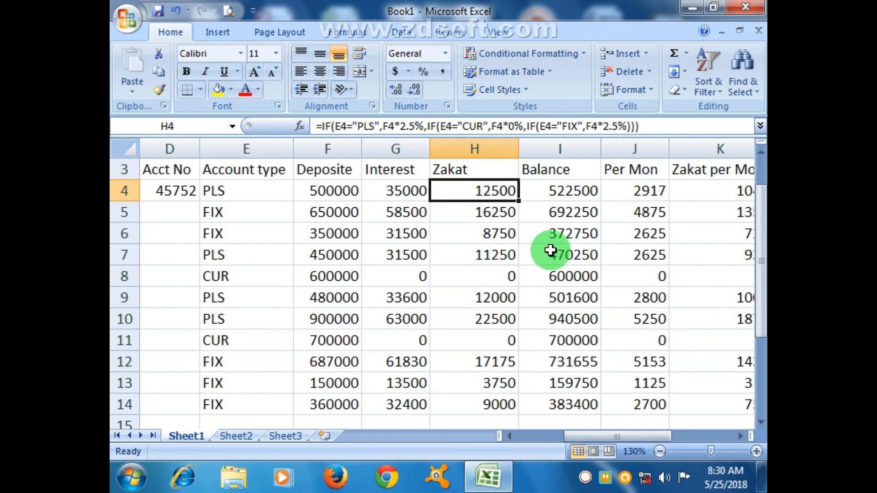
{"action": "left_click", "coordinate": [583, 187]}
{"action": "left_click", "coordinate": [322, 191]}
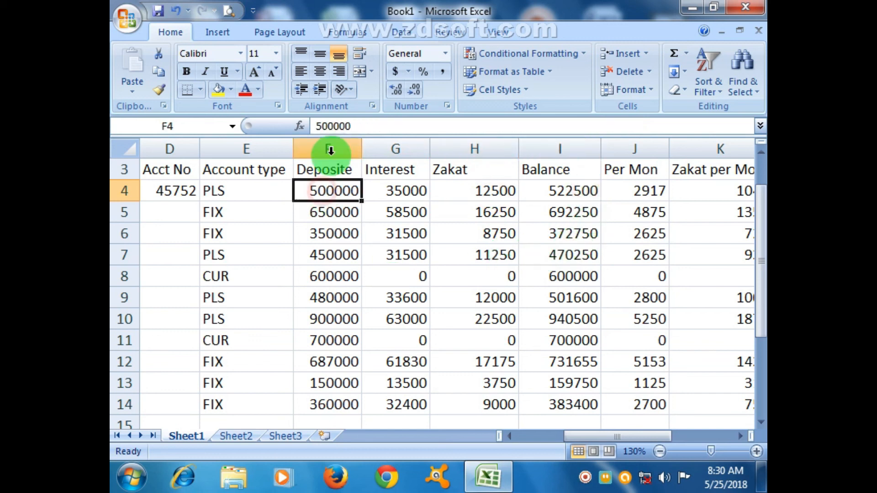
{"action": "left_click", "coordinate": [419, 191]}
{"action": "left_click", "coordinate": [483, 200]}
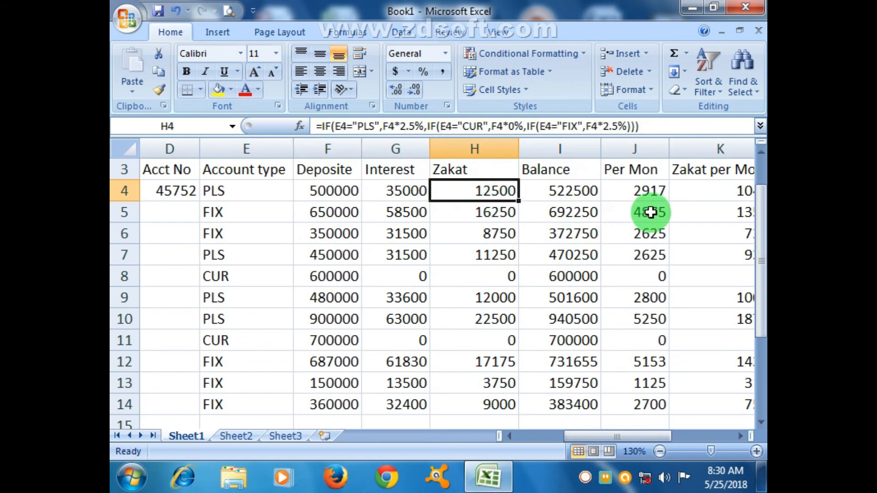
{"action": "left_click", "coordinate": [587, 192]}
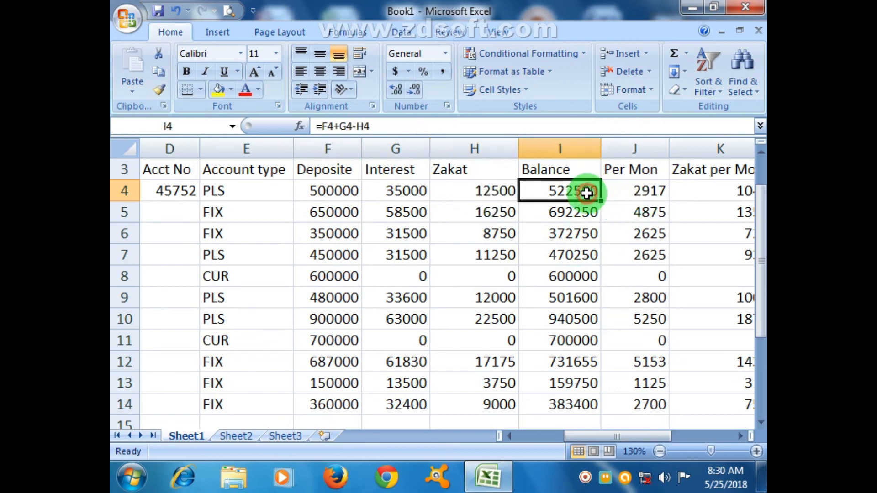
Review the monthly interest formula in J4 and the monthly zakat formula in K4 against the zakat in H4
{"action": "left_click", "coordinate": [739, 436]}
{"action": "left_click", "coordinate": [740, 436]}
{"action": "left_click", "coordinate": [508, 196]}
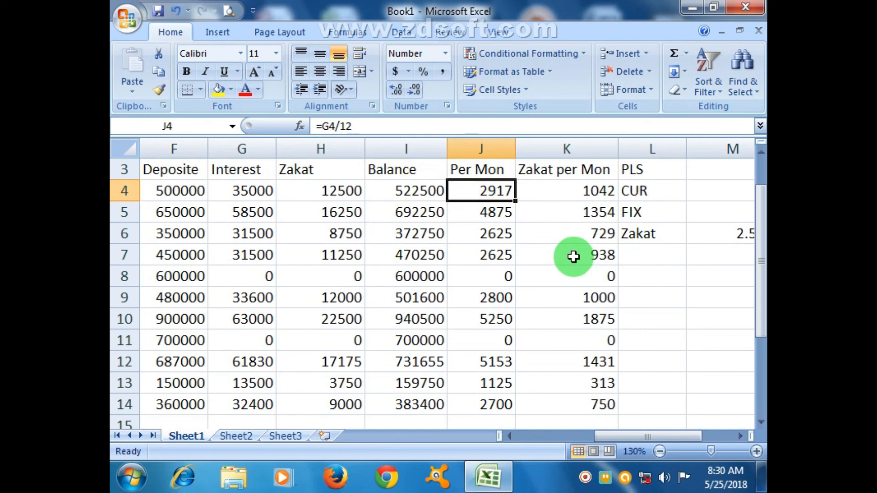
{"action": "left_click", "coordinate": [569, 197]}
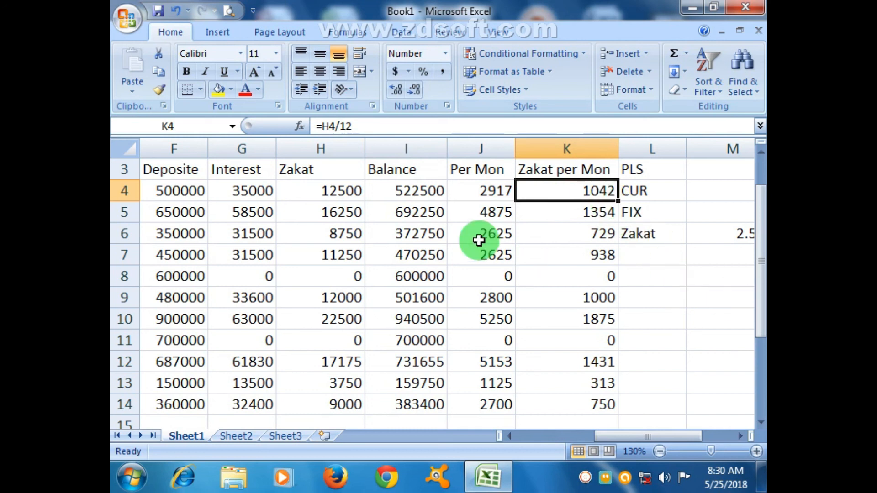
{"action": "left_click", "coordinate": [314, 196]}
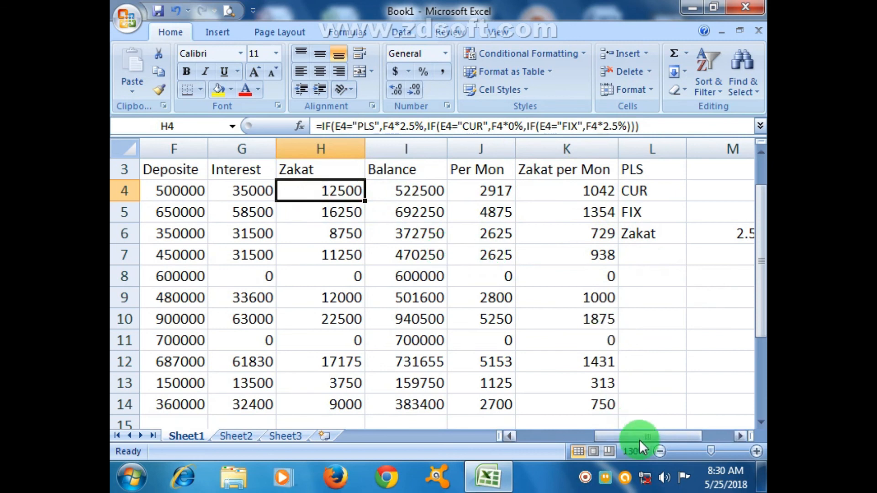
Save the workbook in Documents under the file name bank statement
{"action": "left_click_drag", "start_coordinate": [638, 440], "coordinate": [612, 434]}
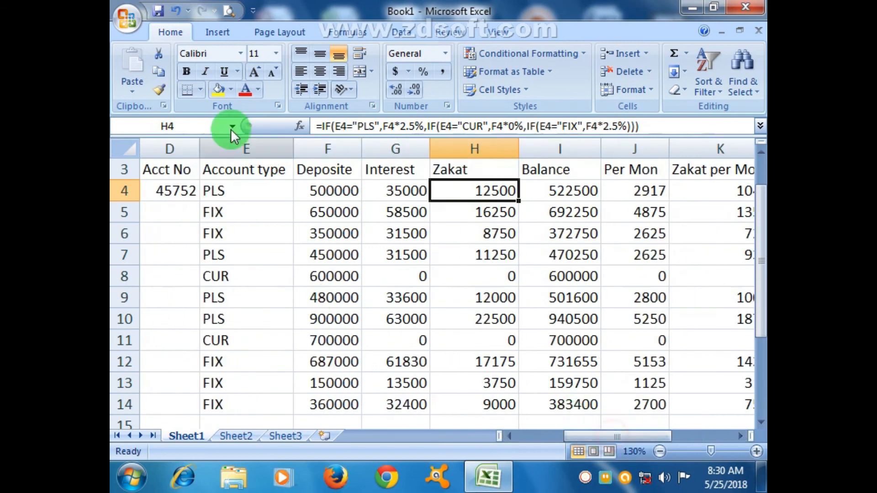
{"action": "left_click", "coordinate": [159, 9]}
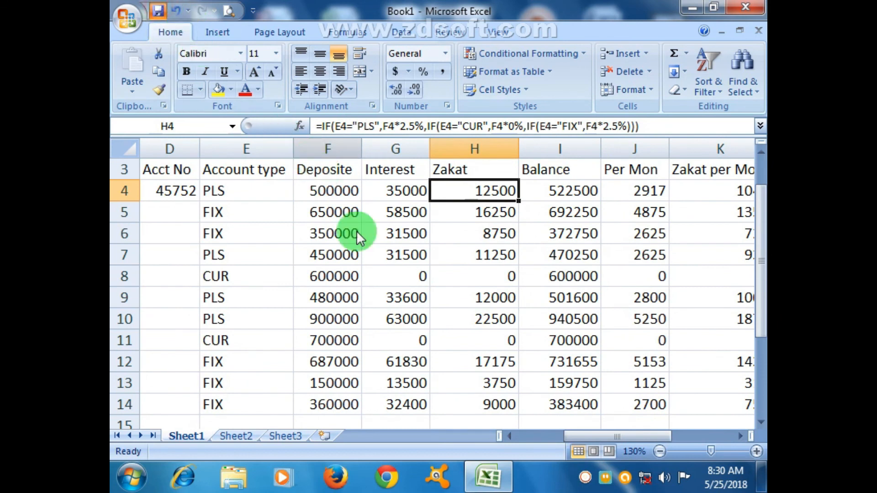
{"action": "type", "text": "bank statem"}
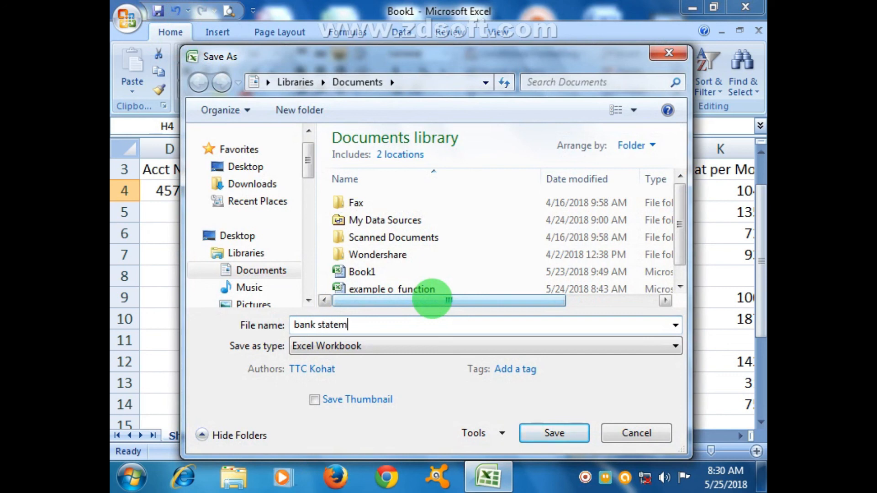
{"action": "left_click", "coordinate": [555, 433]}
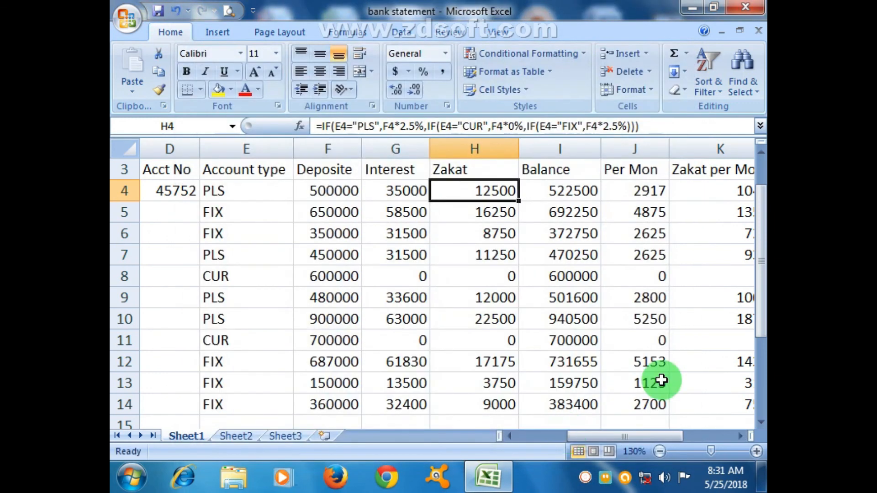
Delete the empty column A before the Sno column
{"action": "left_click", "coordinate": [632, 322]}
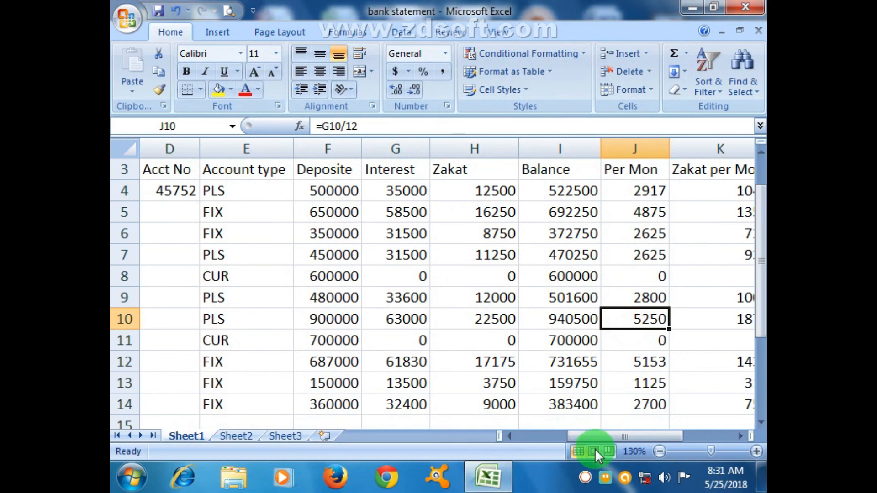
{"action": "left_click_drag", "start_coordinate": [604, 437], "coordinate": [527, 436]}
{"action": "left_click", "coordinate": [172, 149]}
{"action": "right_click", "coordinate": [172, 150]}
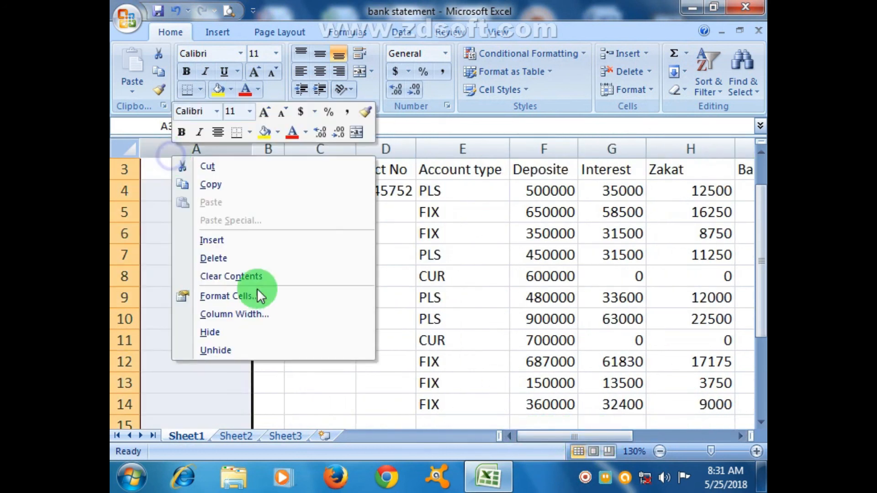
{"action": "left_click", "coordinate": [239, 259]}
{"action": "left_click", "coordinate": [239, 258]}
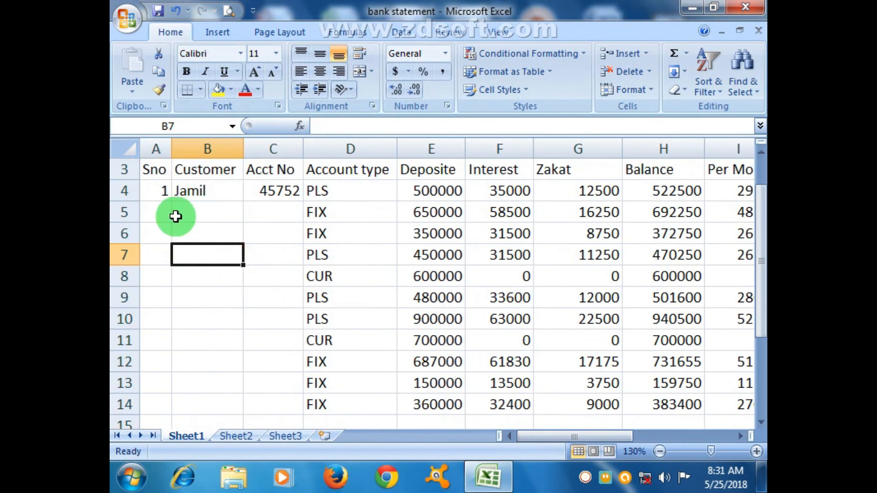
Apply all borders to the statement table A3:J14
{"action": "left_click", "coordinate": [170, 178]}
{"action": "left_click_drag", "start_coordinate": [177, 206], "coordinate": [536, 398]}
{"action": "left_click", "coordinate": [201, 92]}
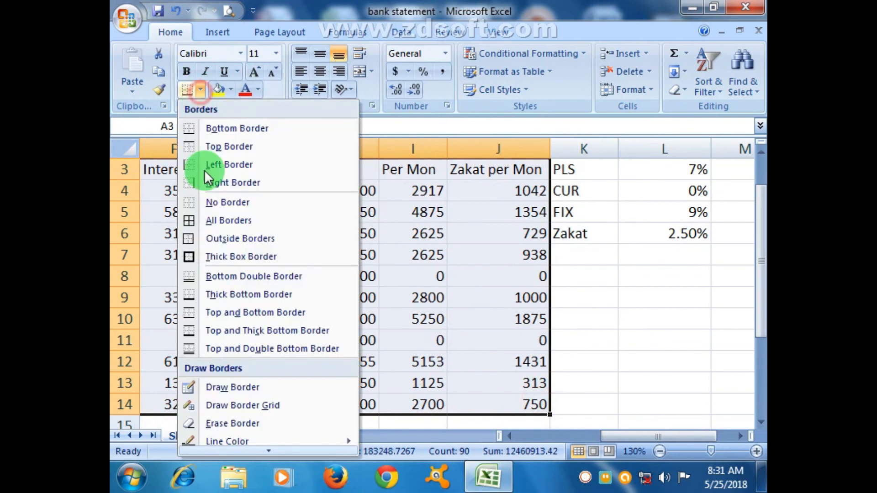
{"action": "left_click", "coordinate": [215, 223]}
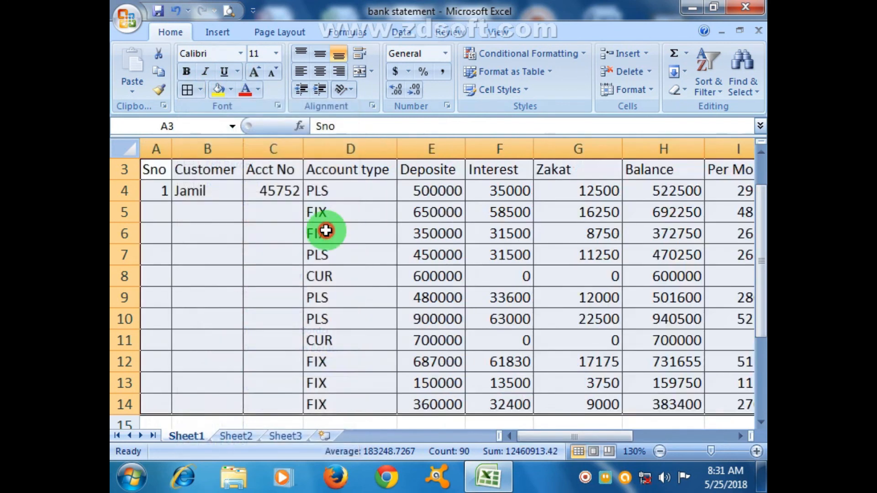
Make the header row A3:J3 bold and fill it with light tan
{"action": "left_click", "coordinate": [324, 231]}
{"action": "left_click_drag", "start_coordinate": [155, 169], "coordinate": [576, 172]}
{"action": "left_click", "coordinate": [186, 71]}
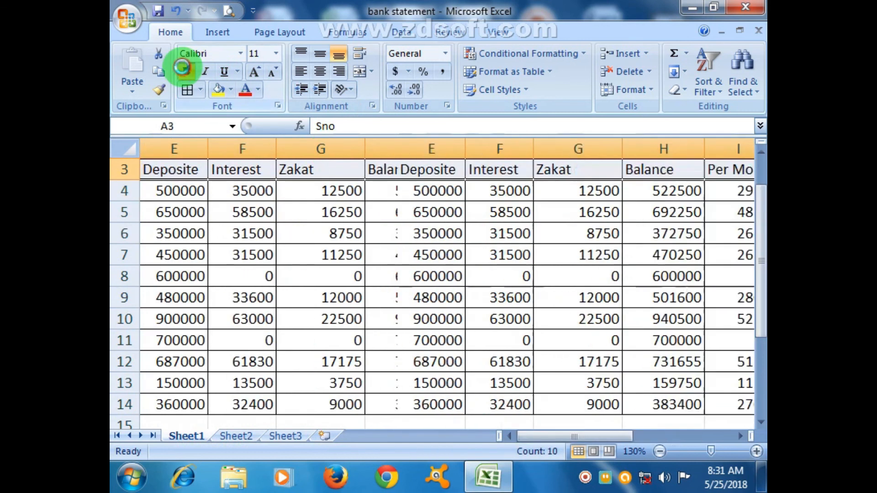
{"action": "left_click", "coordinate": [231, 89]}
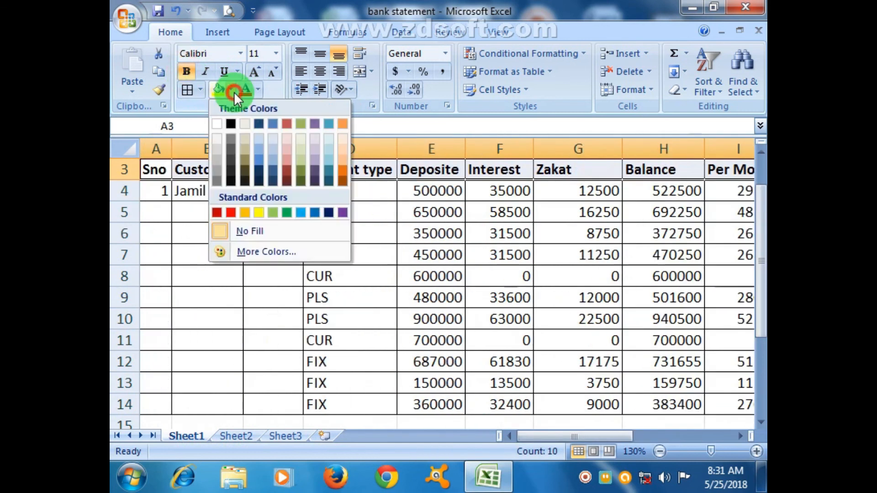
{"action": "left_click", "coordinate": [247, 137]}
{"action": "left_click", "coordinate": [498, 233]}
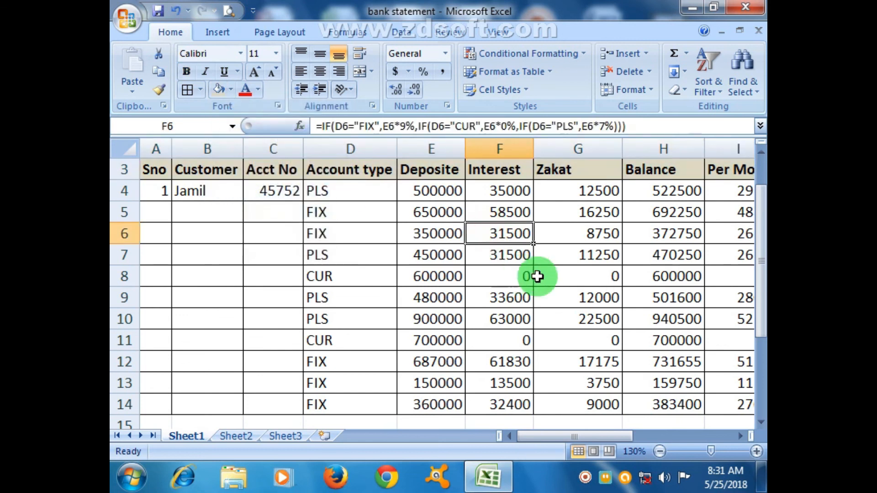
Fit the Zakat, Balance, Account type and Per Mon columns to their contents
{"action": "double_click", "coordinate": [622, 147]}
{"action": "double_click", "coordinate": [665, 147]}
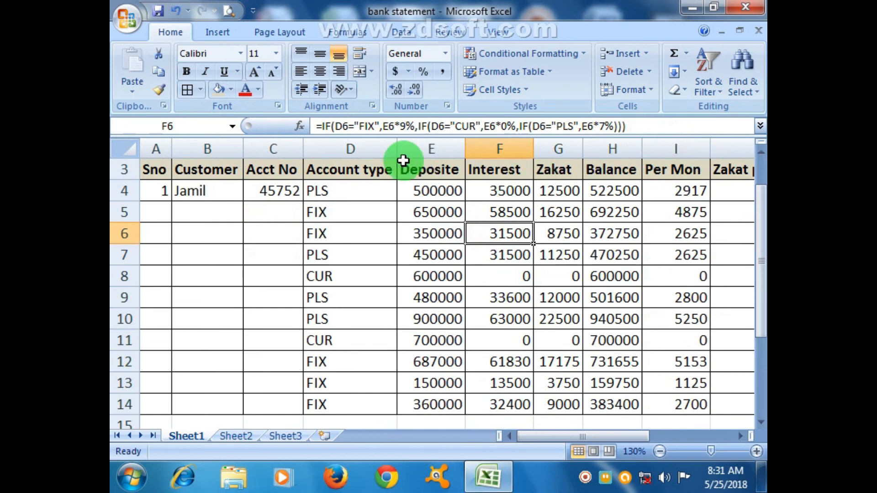
{"action": "double_click", "coordinate": [397, 144]}
{"action": "left_click_drag", "start_coordinate": [243, 148], "coordinate": [244, 147]}
{"action": "double_click", "coordinate": [710, 144]}
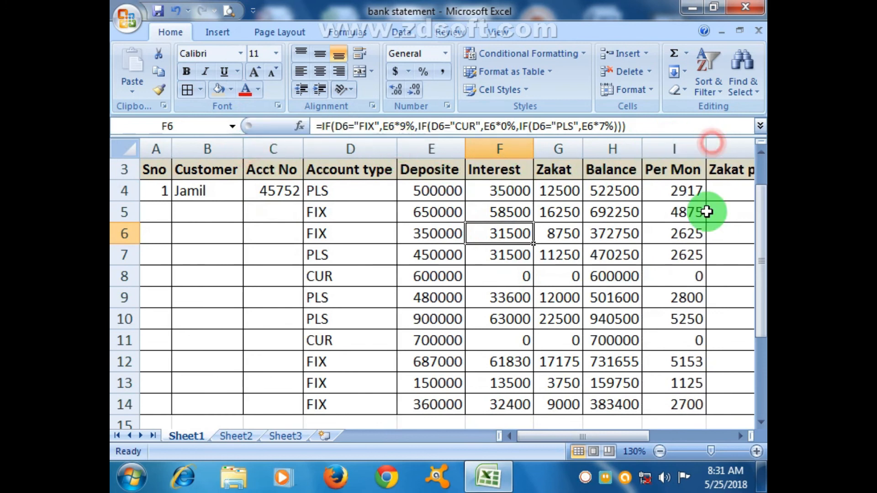
Check the bordered table in print preview, enlarging page 1, and return to the top of the worksheet
{"action": "left_click", "coordinate": [741, 435]}
{"action": "left_click", "coordinate": [741, 434]}
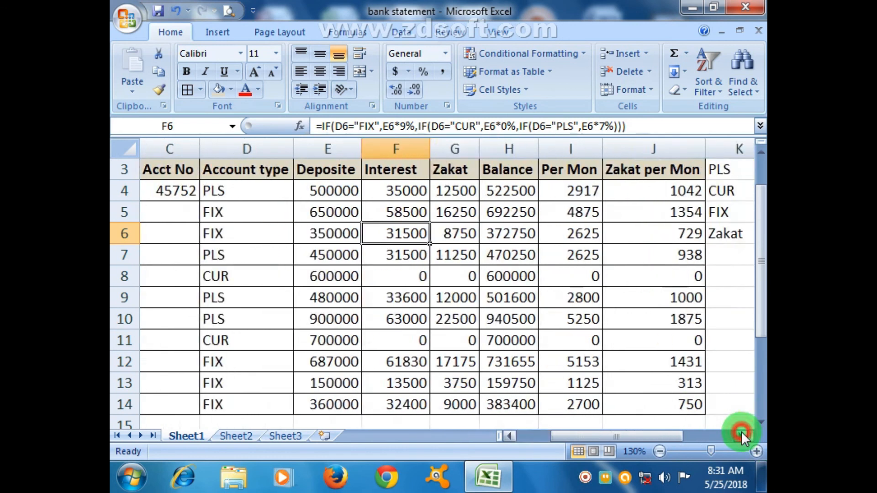
{"action": "left_click", "coordinate": [742, 435]}
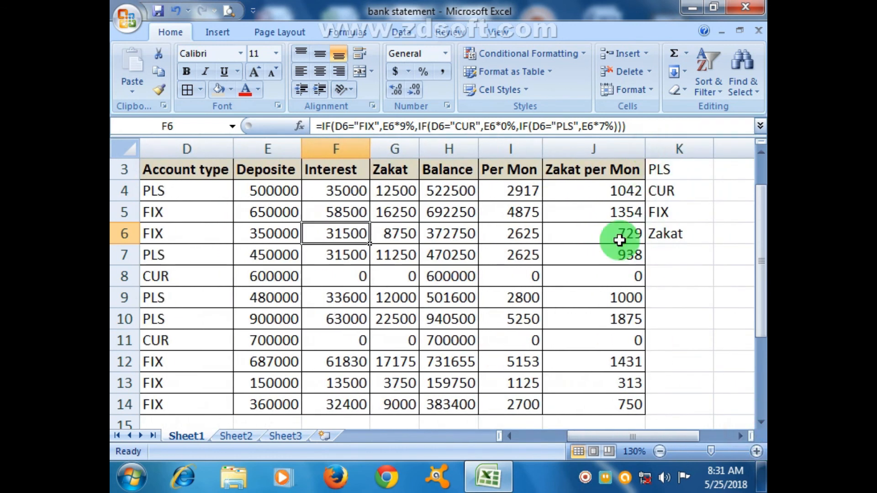
{"action": "left_click", "coordinate": [225, 11]}
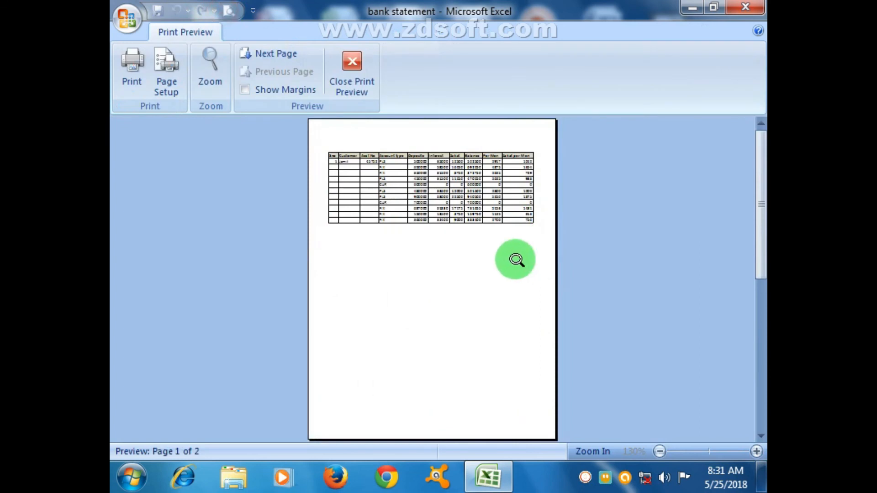
{"action": "left_click", "coordinate": [514, 258]}
{"action": "scroll", "coordinate": [502, 258], "scroll_direction": "up", "scroll_amount": 4}
{"action": "scroll", "coordinate": [501, 255], "scroll_direction": "up", "scroll_amount": 3}
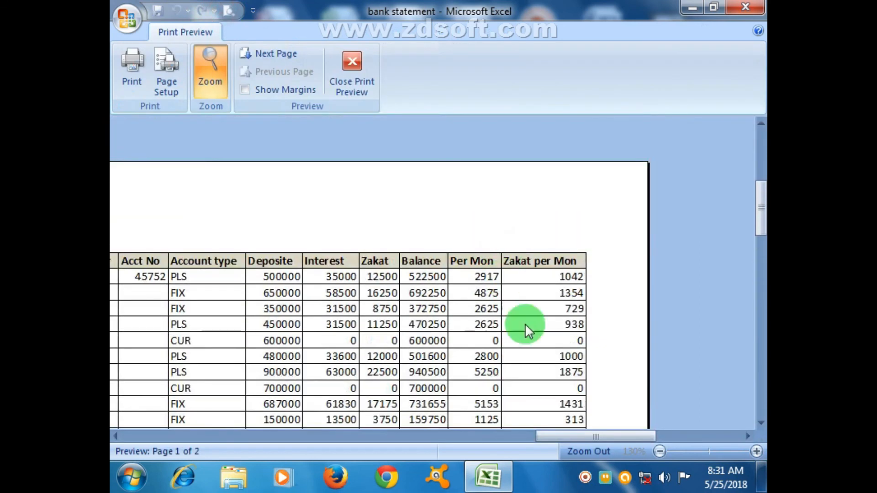
{"action": "left_click", "coordinate": [352, 76]}
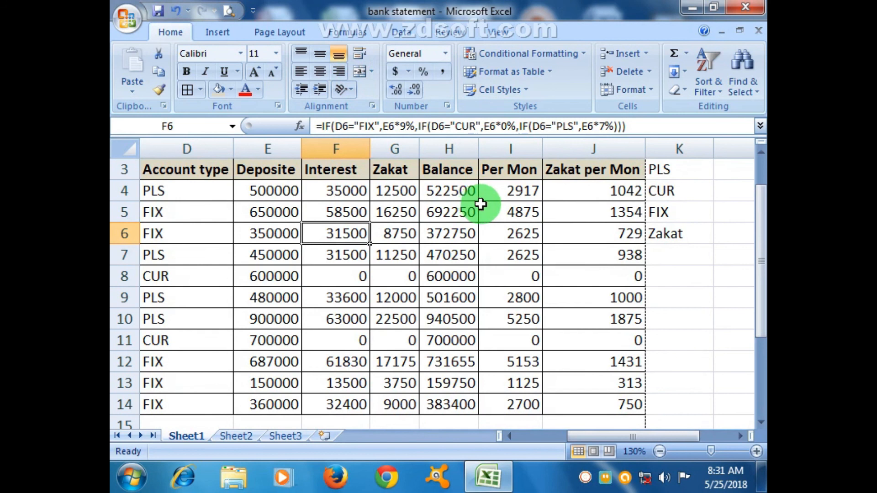
{"action": "scroll", "coordinate": [419, 303], "scroll_direction": "down", "scroll_amount": 10}
{"action": "scroll", "coordinate": [420, 303], "scroll_direction": "up", "scroll_amount": 11}
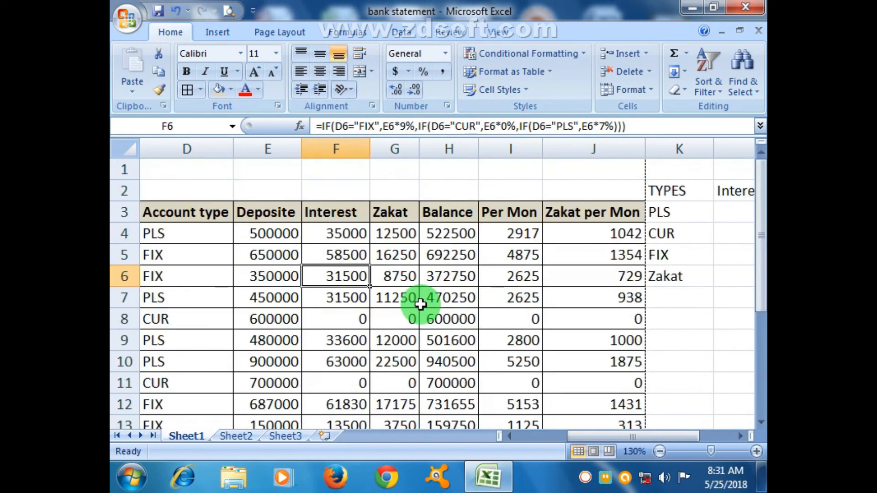
Review the statement table's Deposite, Interest, Zakat, Balance, Per Mon and Zakat per Mon columns from row 4 down to row 15
{"action": "scroll", "coordinate": [421, 304], "scroll_direction": "down", "scroll_amount": 10}
{"action": "scroll", "coordinate": [420, 304], "scroll_direction": "up", "scroll_amount": 10}
{"action": "left_click_drag", "start_coordinate": [634, 435], "coordinate": [579, 435]}
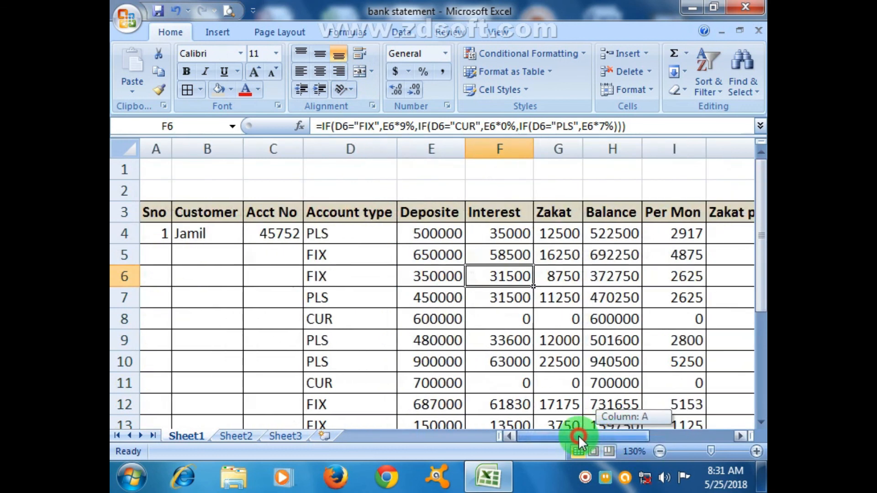
{"action": "left_click_drag", "start_coordinate": [763, 298], "coordinate": [762, 325]}
{"action": "left_click_drag", "start_coordinate": [452, 191], "coordinate": [427, 427]}
{"action": "left_click", "coordinate": [427, 424]}
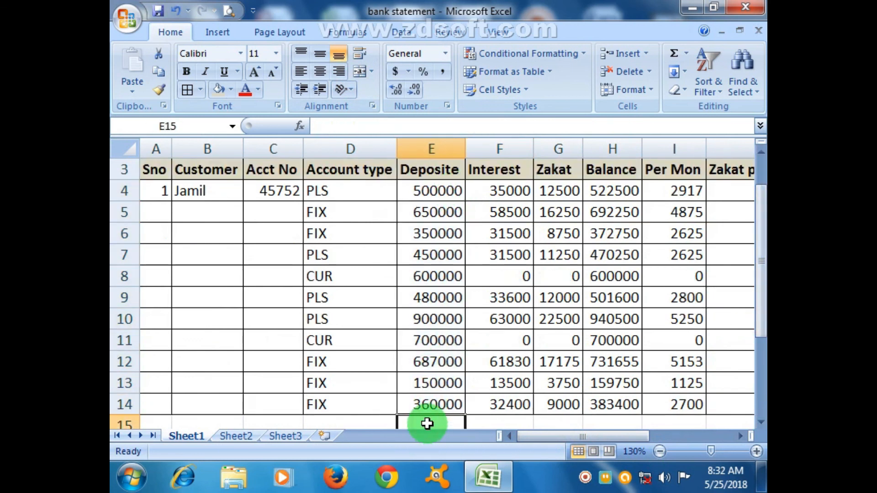
{"action": "left_click_drag", "start_coordinate": [525, 190], "coordinate": [519, 413]}
{"action": "left_click", "coordinate": [520, 417]}
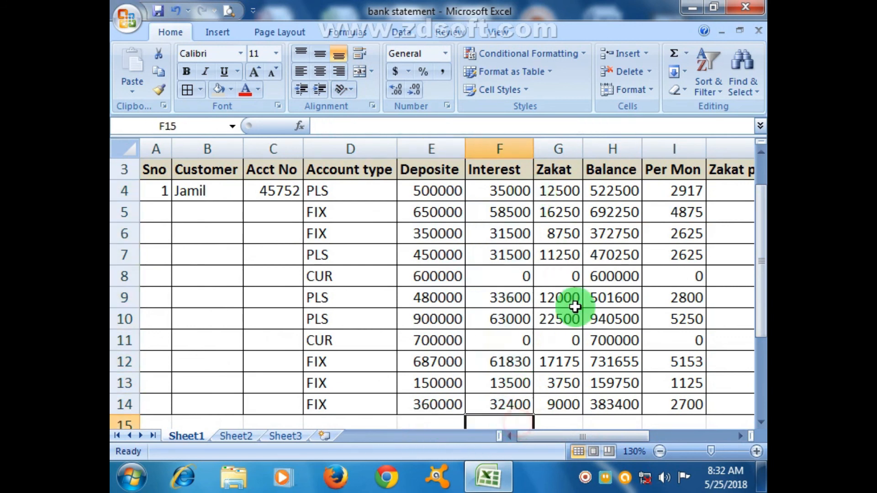
{"action": "left_click", "coordinate": [561, 419]}
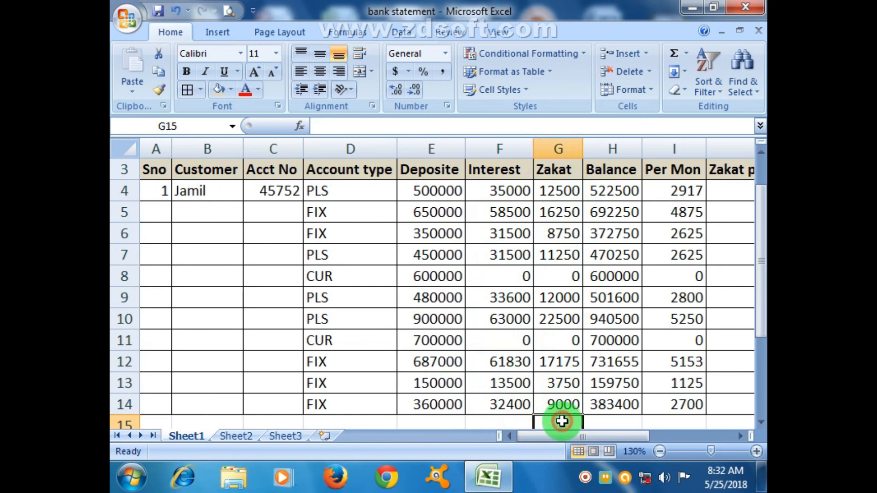
{"action": "left_click", "coordinate": [619, 423]}
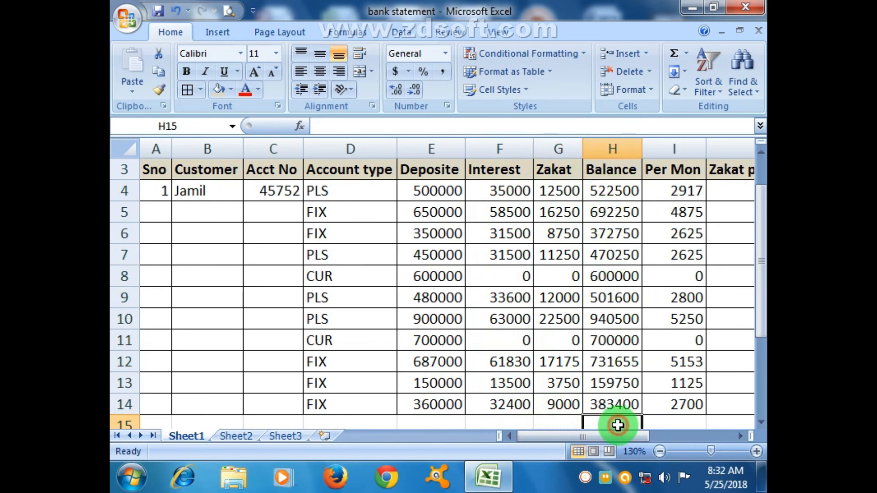
{"action": "left_click", "coordinate": [668, 421]}
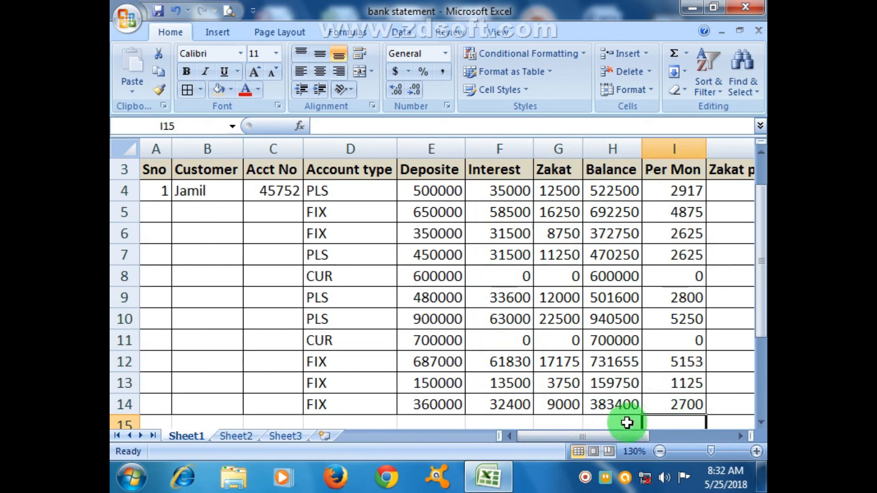
{"action": "left_click_drag", "start_coordinate": [618, 435], "coordinate": [667, 423]}
{"action": "left_click", "coordinate": [667, 421]}
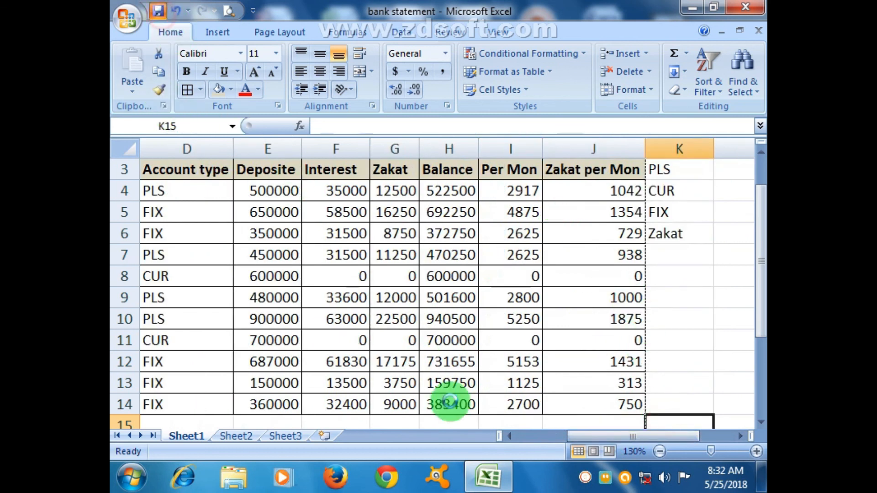
{"action": "left_click", "coordinate": [586, 478]}
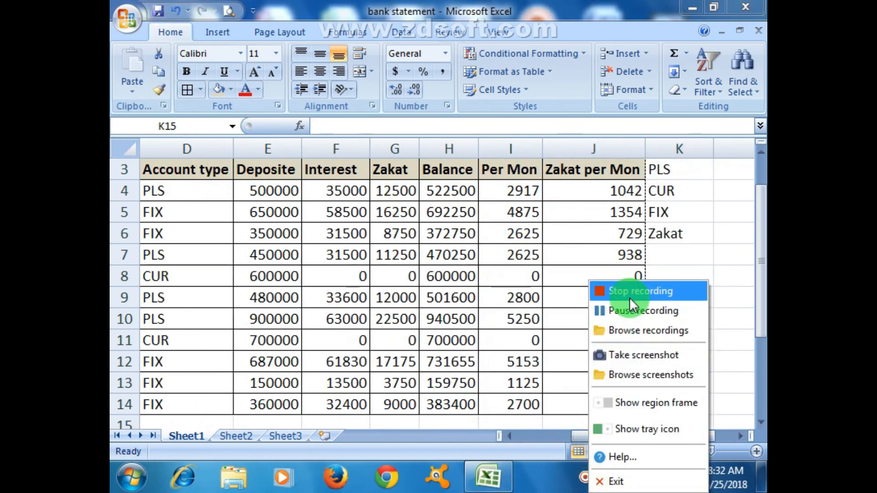
{"action": "left_click", "coordinate": [707, 288]}
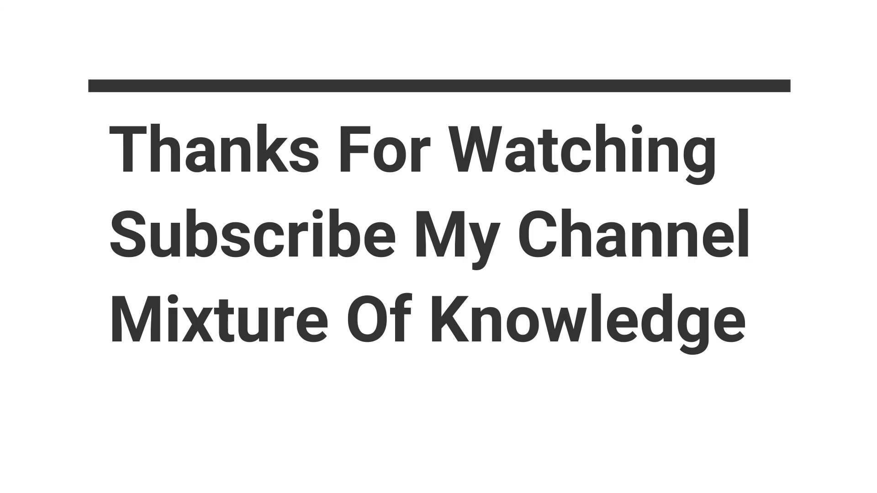